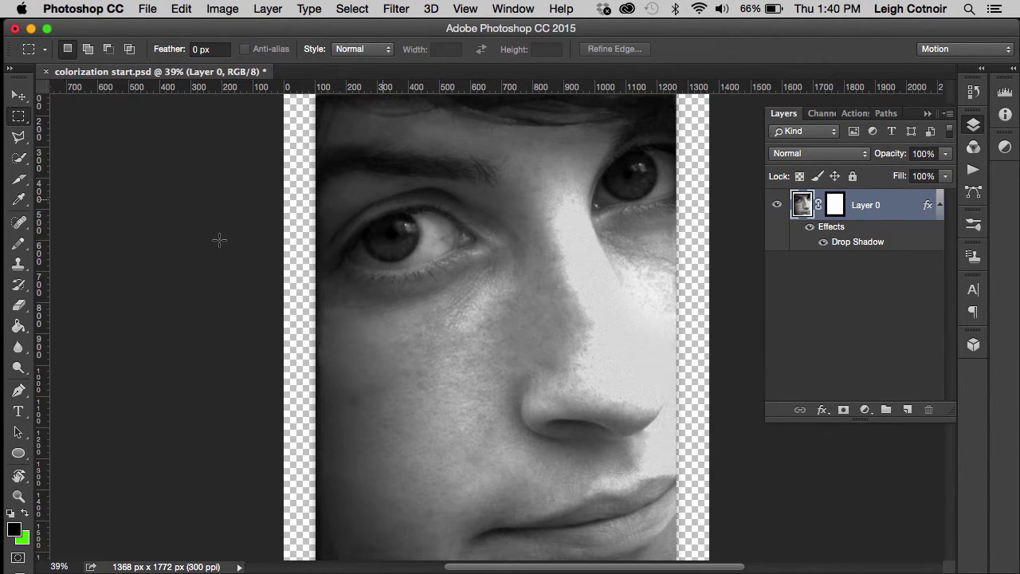
Step: Retouch the blemishes on the forehead above and between the eyebrows with the Spot Healing Brush
left_click(18, 223)
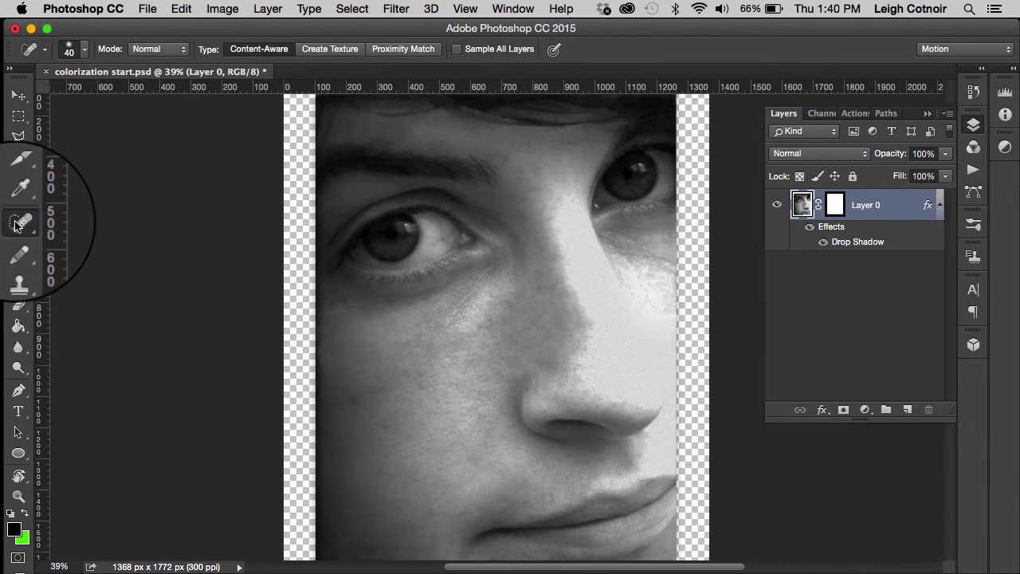
left_click(18, 224)
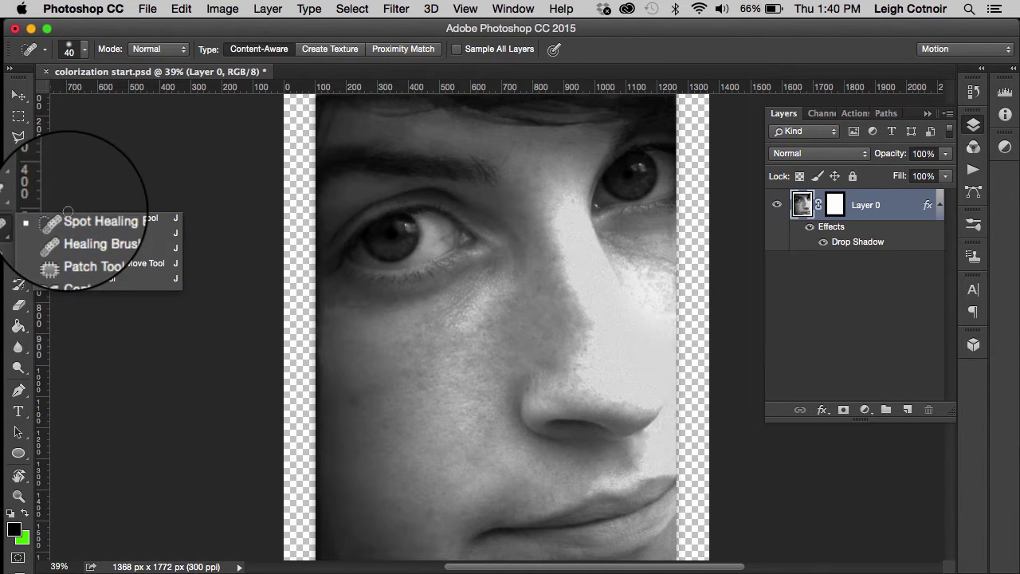
left_click(67, 217)
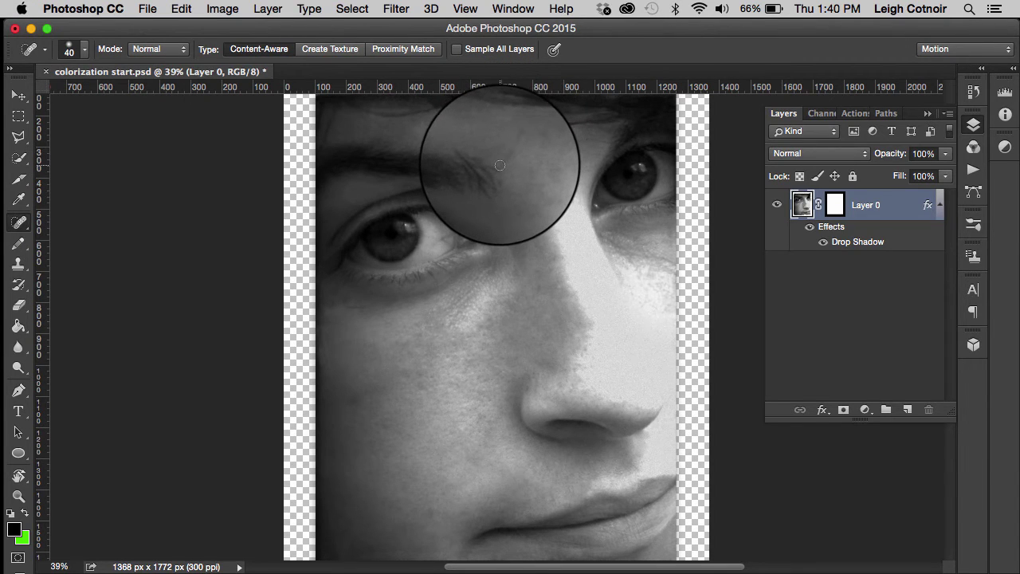
left_click_drag(500, 165, 508, 150)
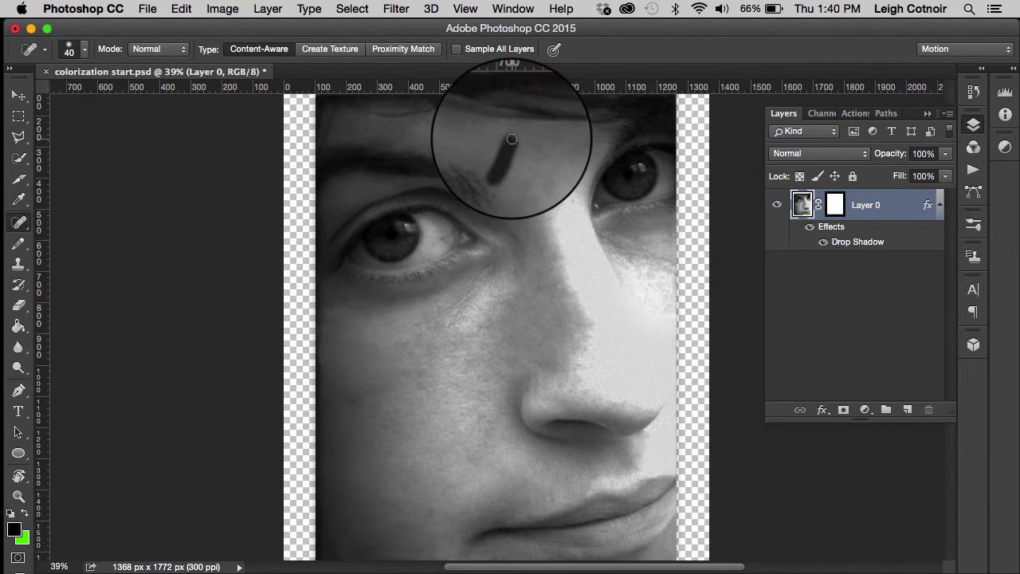
left_click(482, 150)
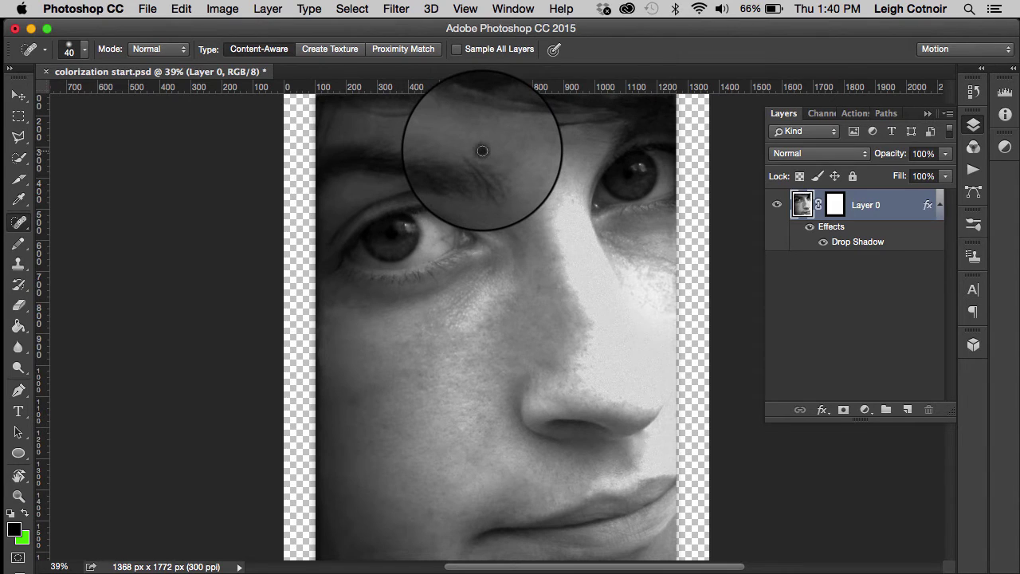
left_click_drag(484, 144, 476, 134)
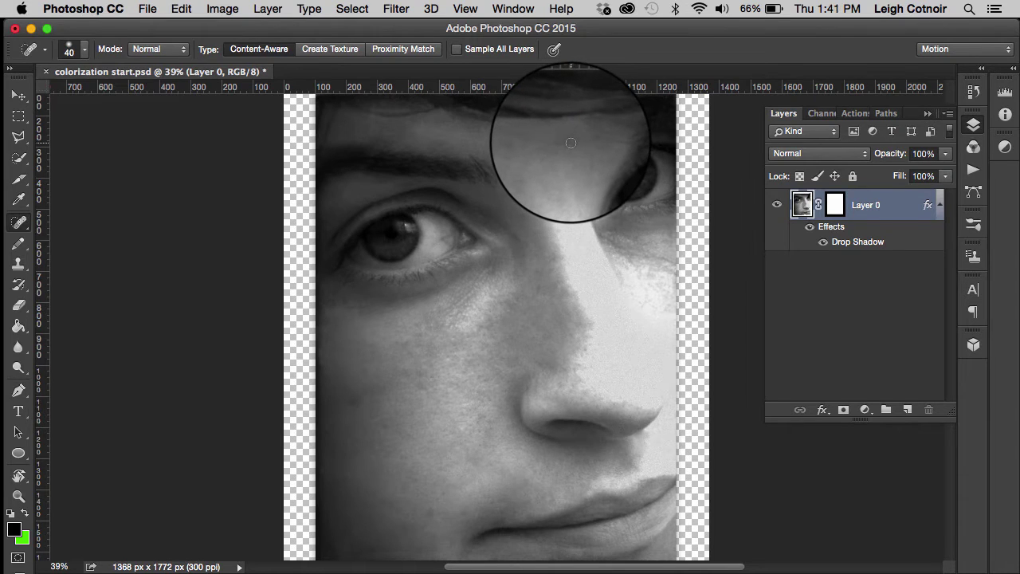
left_click(560, 142)
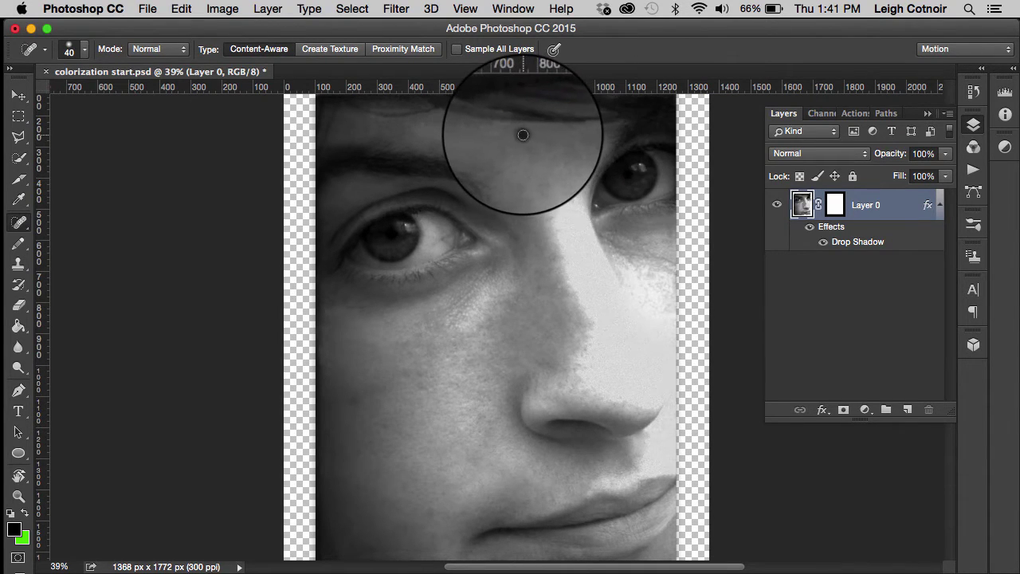
left_click_drag(521, 132, 546, 137)
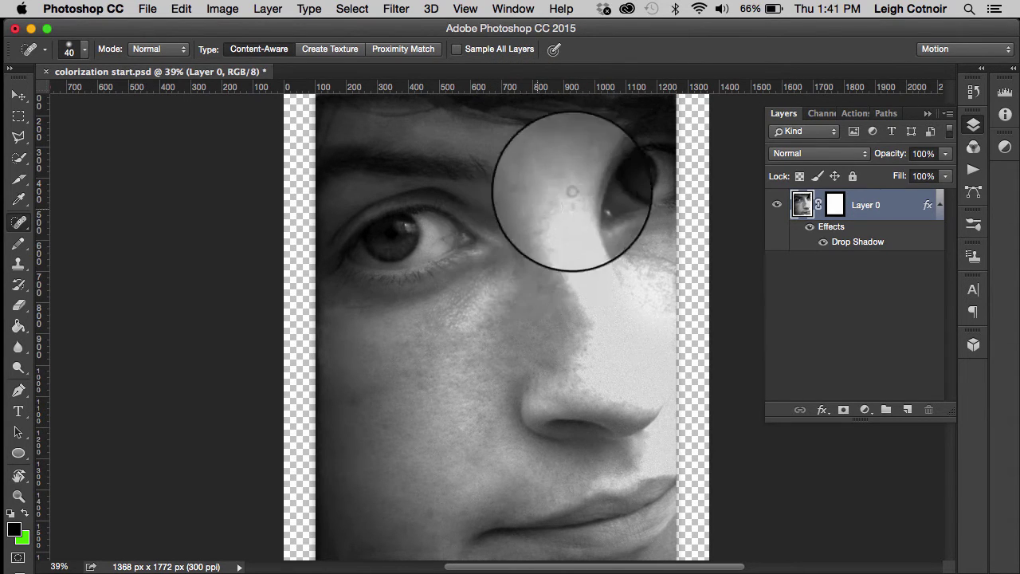
left_click(597, 154)
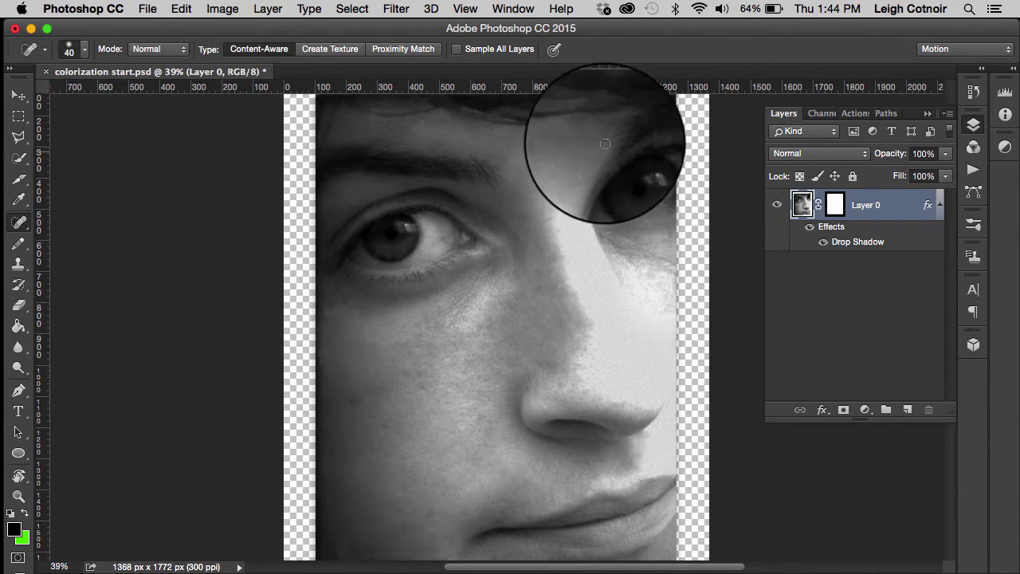
Step: Reduce the healing brush size to 18 px and retouch the skin beside the inner end of the right-hand eyebrow
left_click(87, 52)
left_click_drag(91, 88, 114, 91)
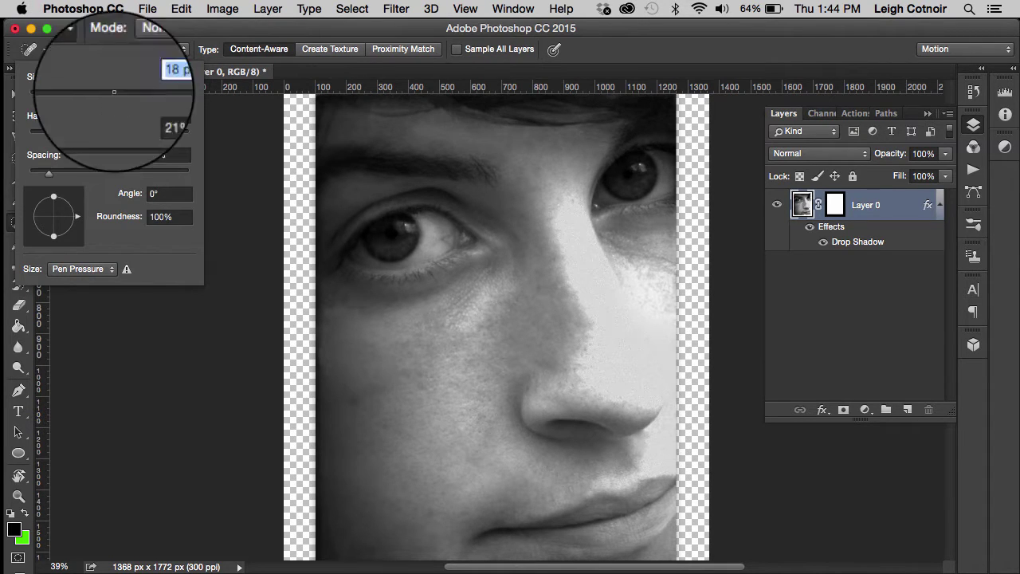
left_click(610, 142)
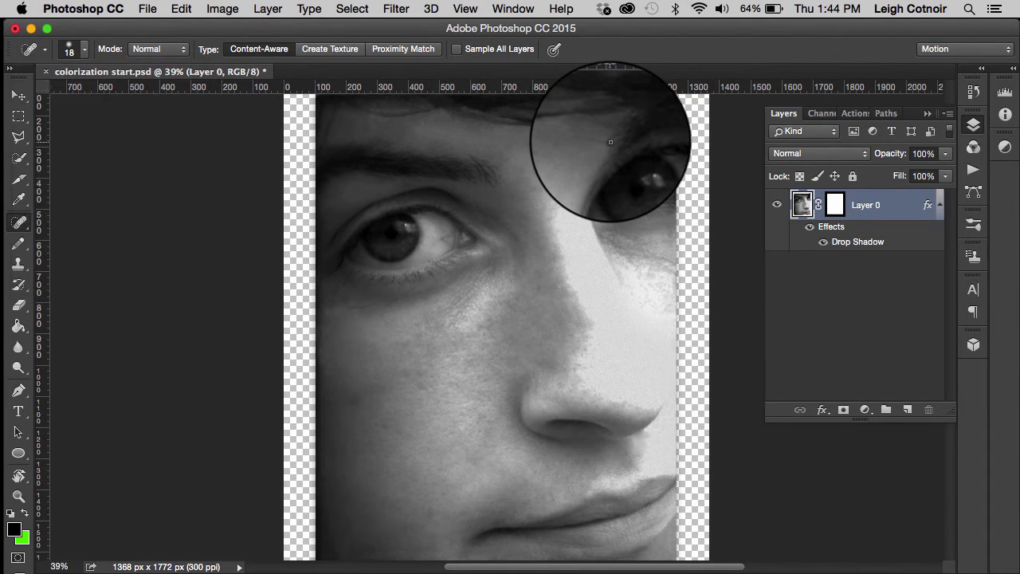
left_click_drag(610, 142, 586, 138)
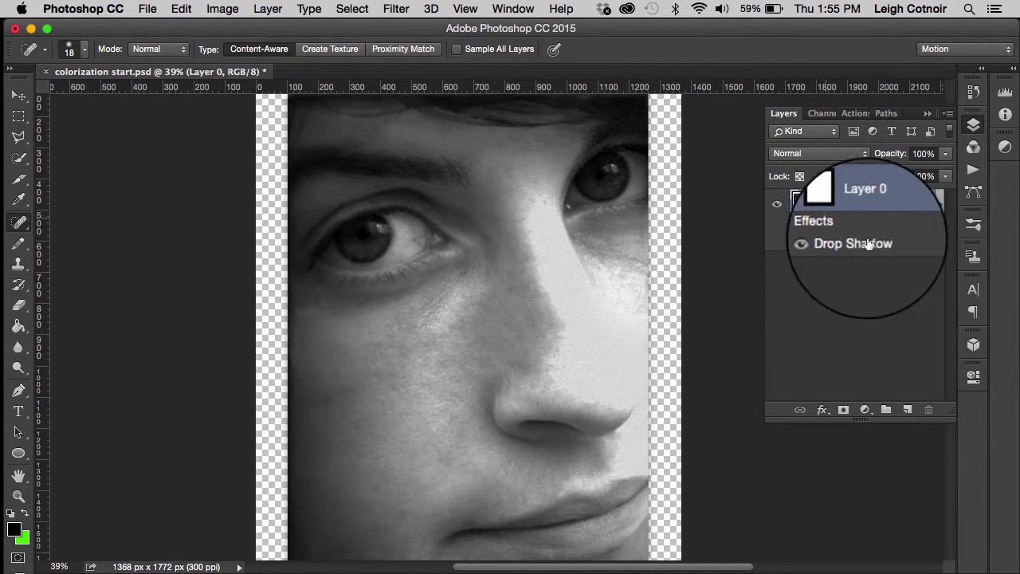
Step: Add a Hue/Saturation adjustment layer for the skin tone with Colorize enabled, hue 23 and saturation 23
left_click(1007, 150)
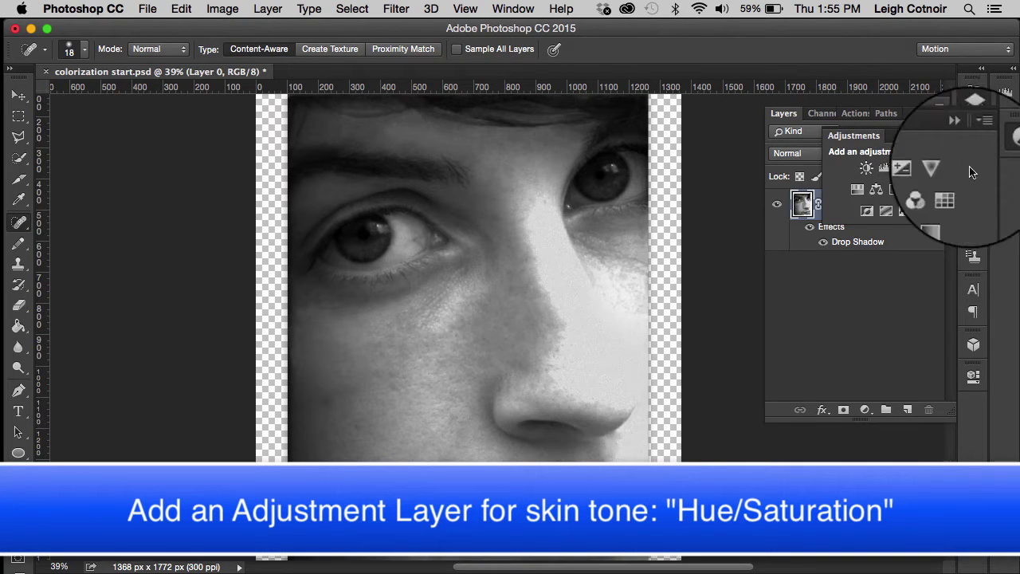
left_click(856, 193)
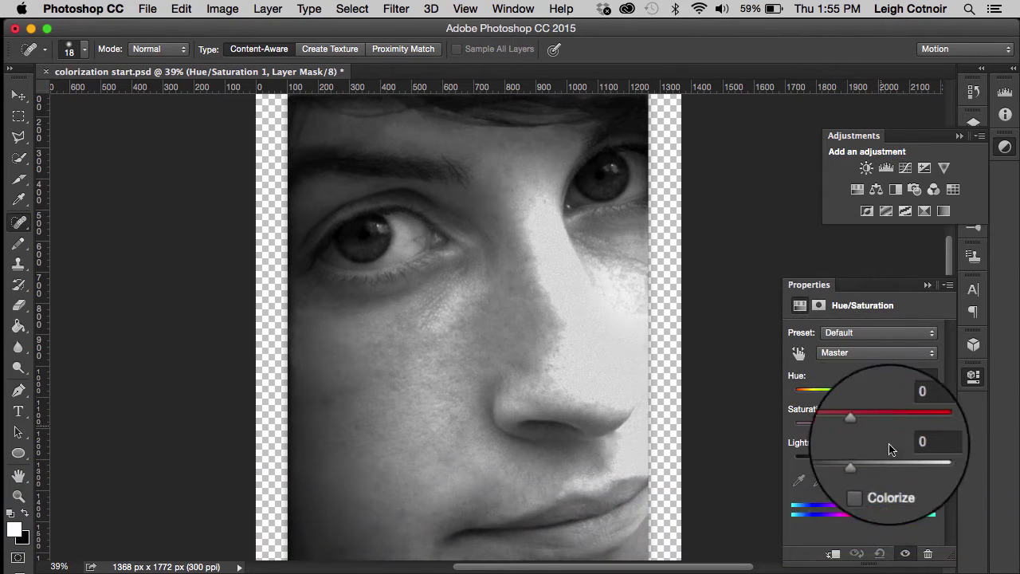
left_click(867, 480)
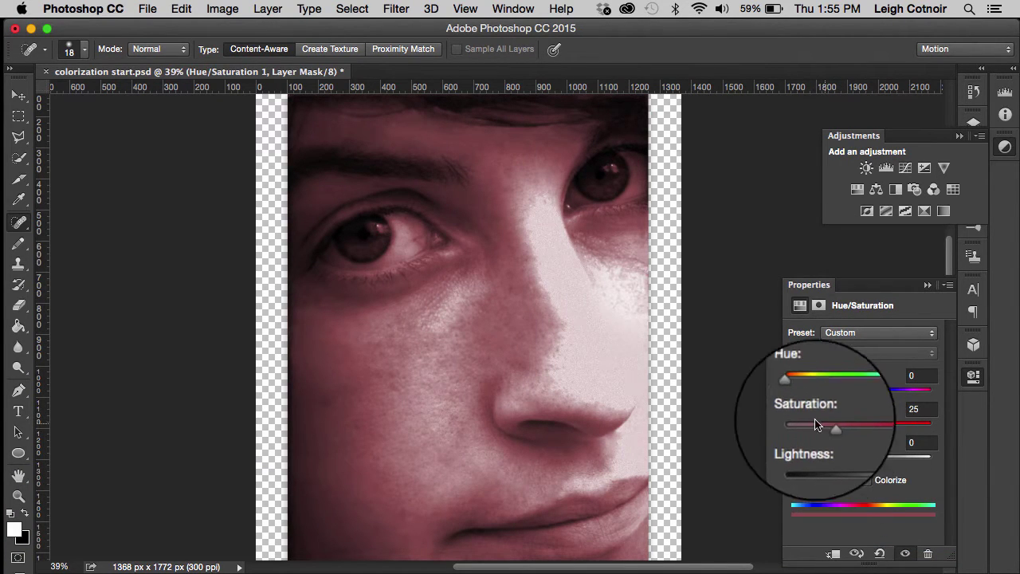
left_click_drag(795, 391, 828, 435)
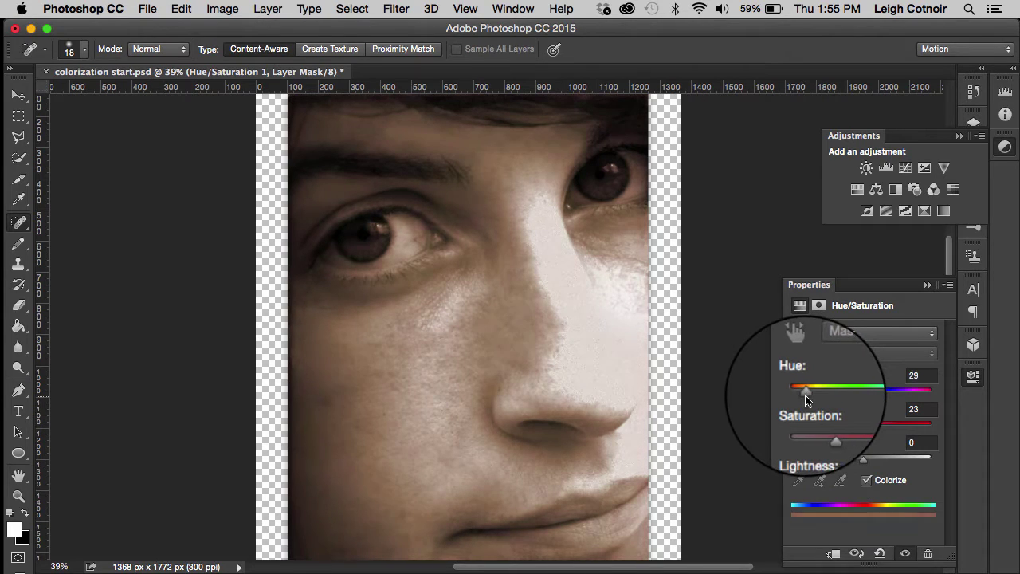
left_click_drag(802, 396, 803, 397)
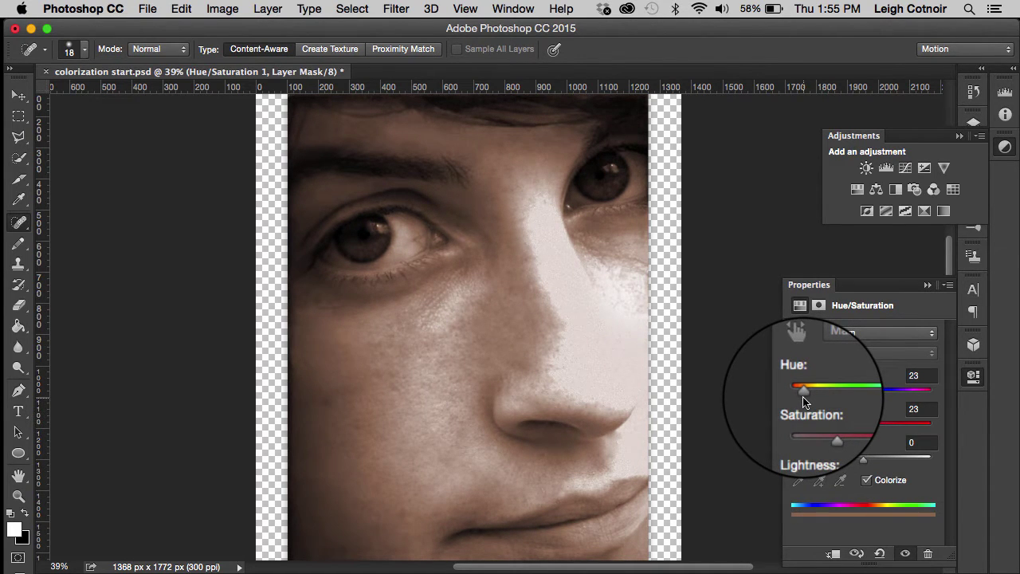
left_click(927, 285)
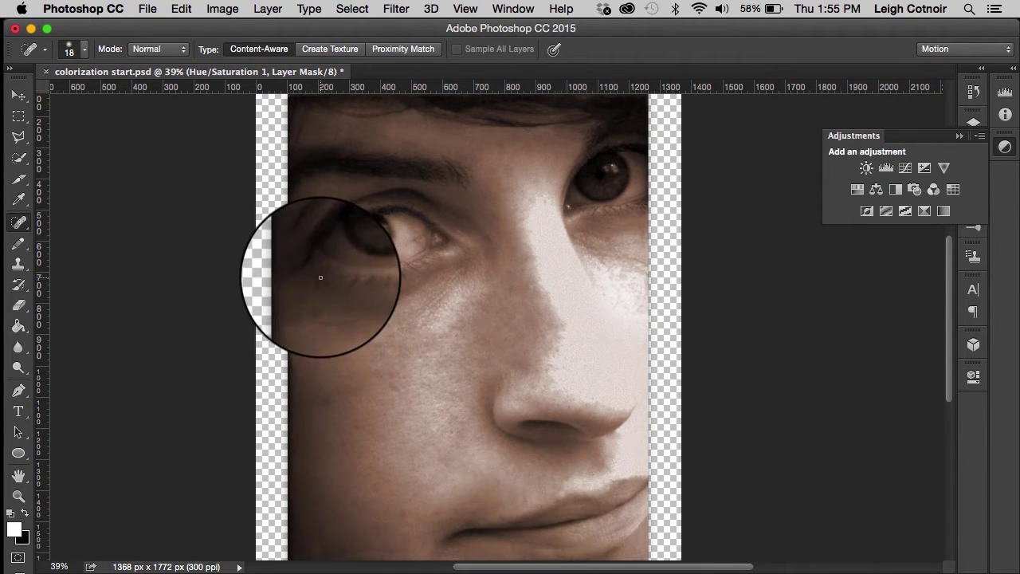
Step: Try to select the left-hand eye's iris with Quick Selection, inspect the selection edge up close and deselect it
left_click(19, 158)
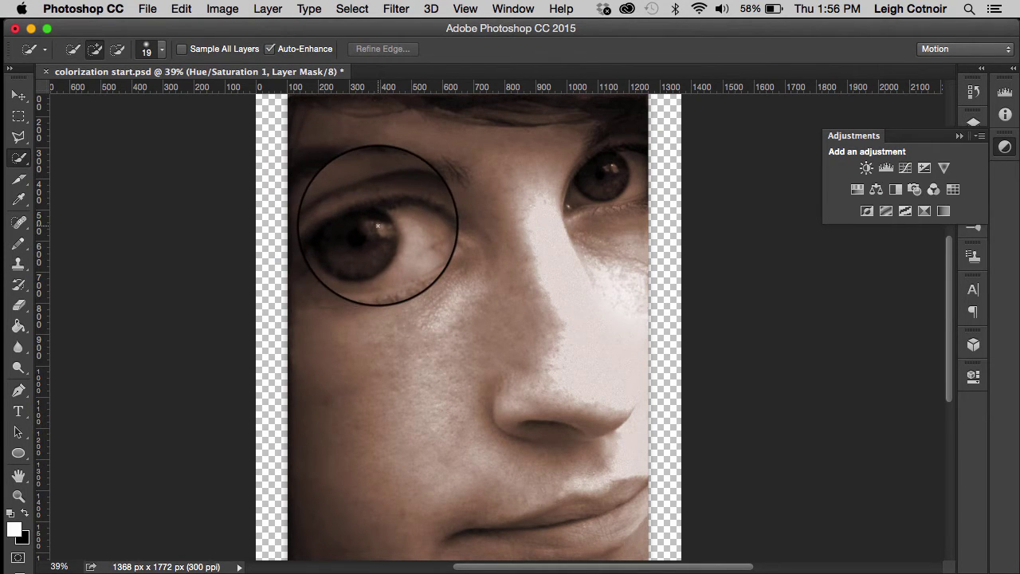
mouse_move(381, 247)
left_mouse_down()
mouse_move(370, 269)
mouse_move(332, 239)
mouse_move(377, 218)
left_mouse_up()
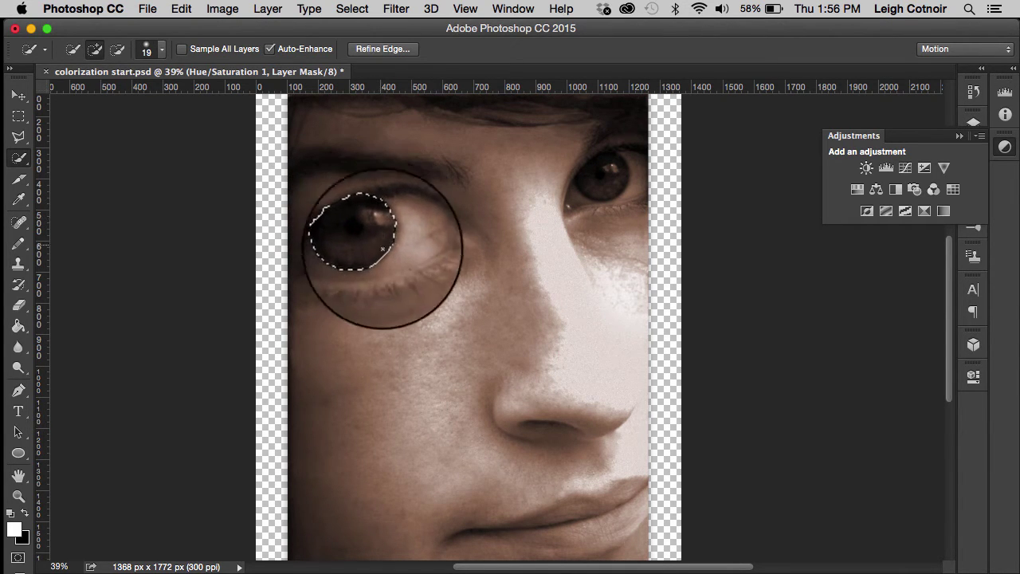
left_click(18, 496)
left_click(375, 240)
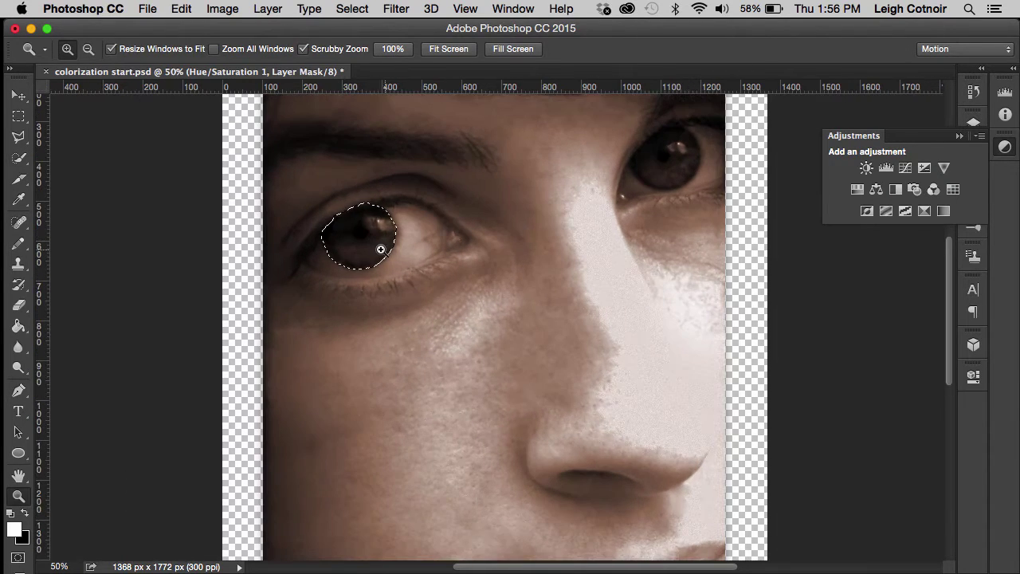
left_click(369, 244)
left_click(371, 247)
scroll(371, 247, "up", 3)
scroll(371, 247, "left", 3)
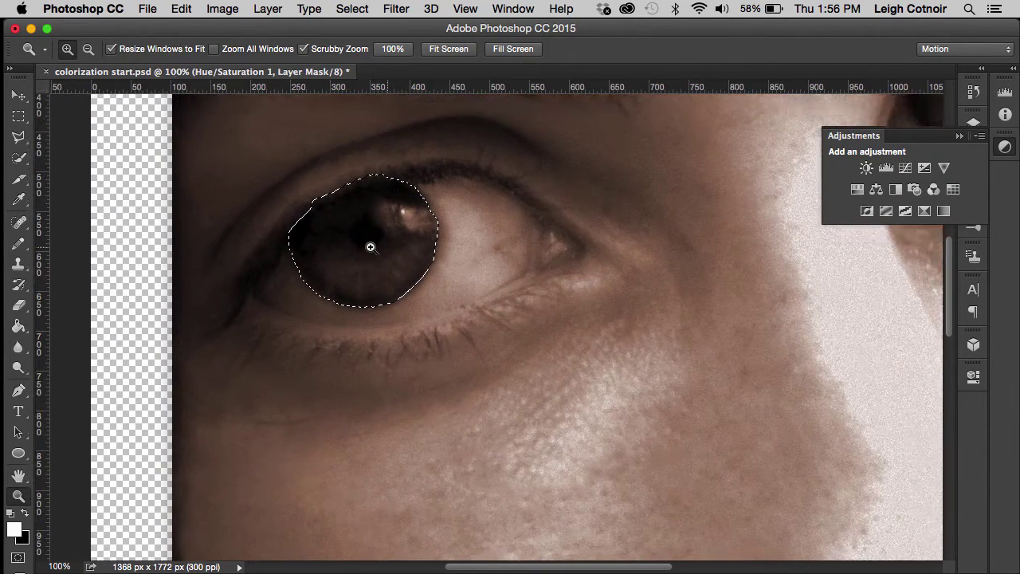
left_click(428, 298)
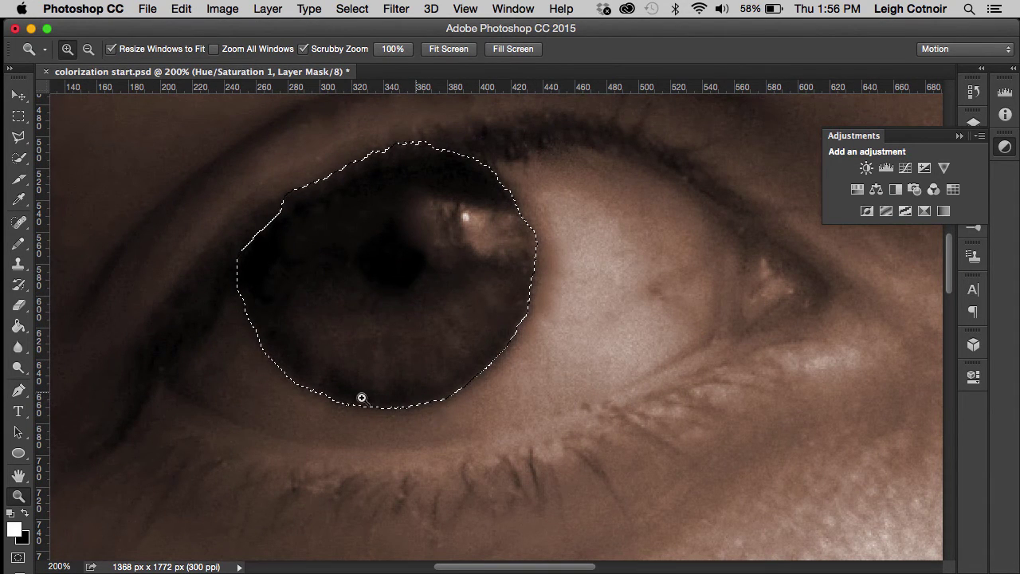
key("super+d")
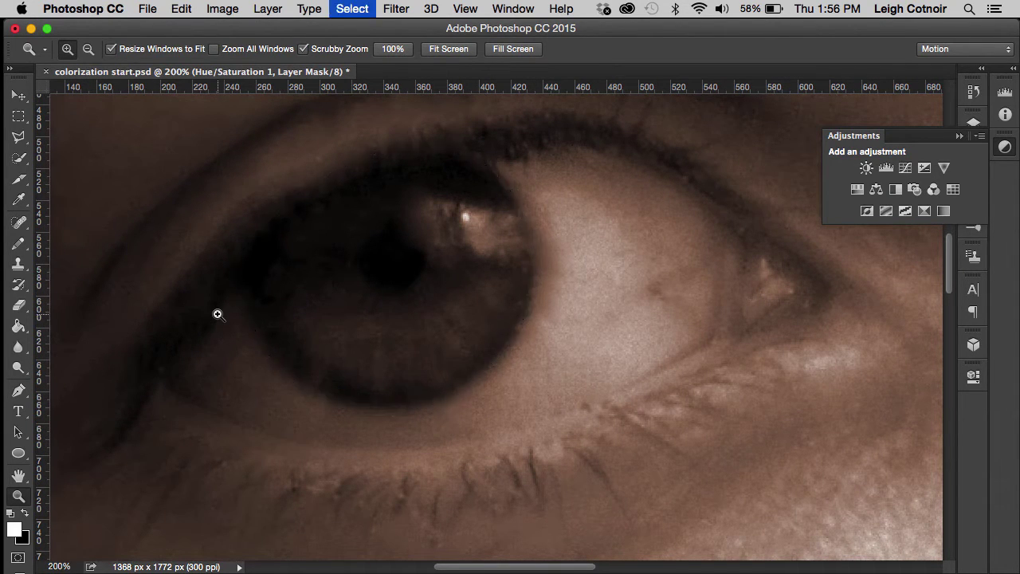
Step: Select the left-hand iris with a circle drawn from the pupil's centre and add further ellipses to cover its outer edge
left_click(18, 118)
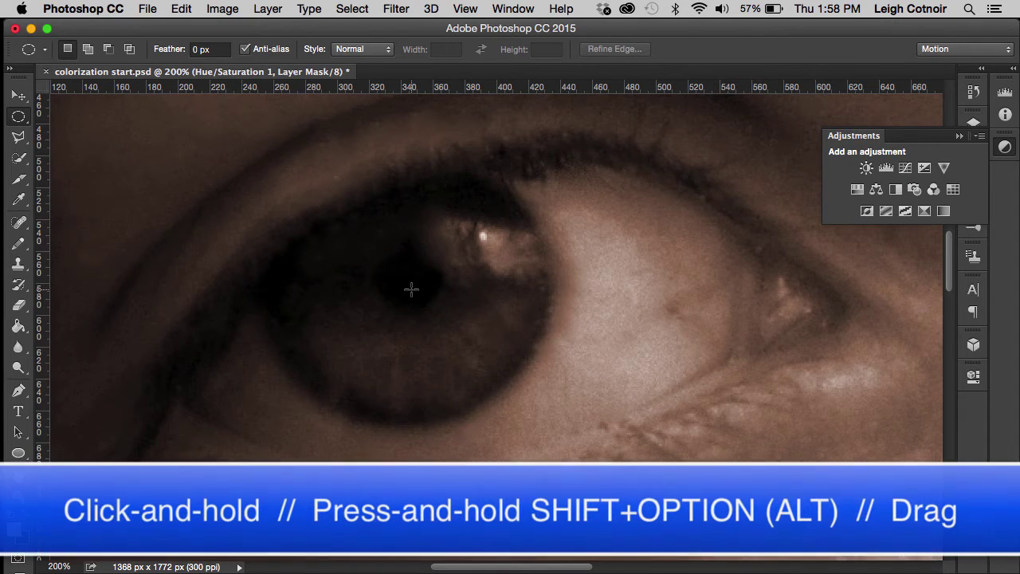
left_click_drag(411, 289, 163, 156)
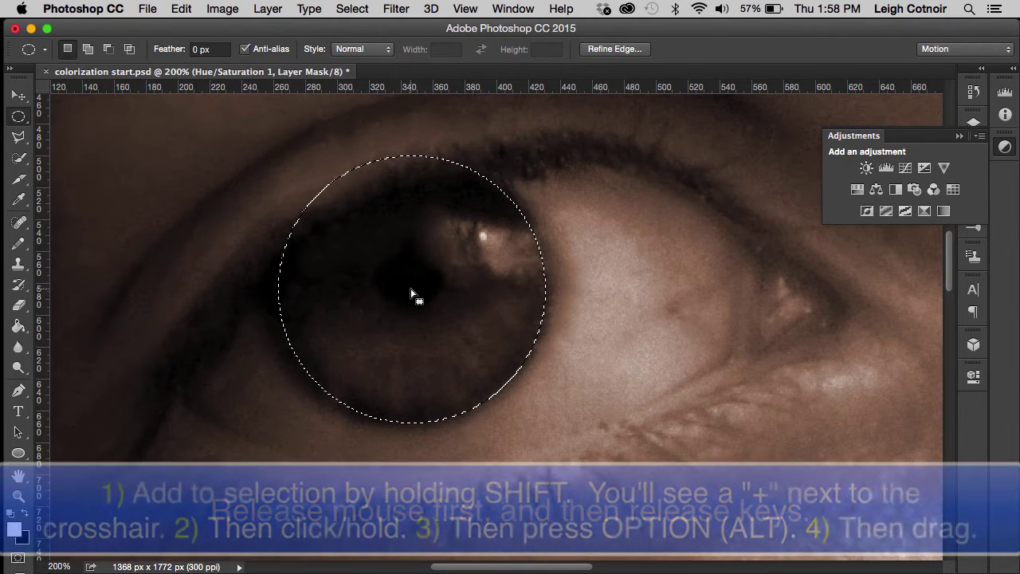
key("shift")
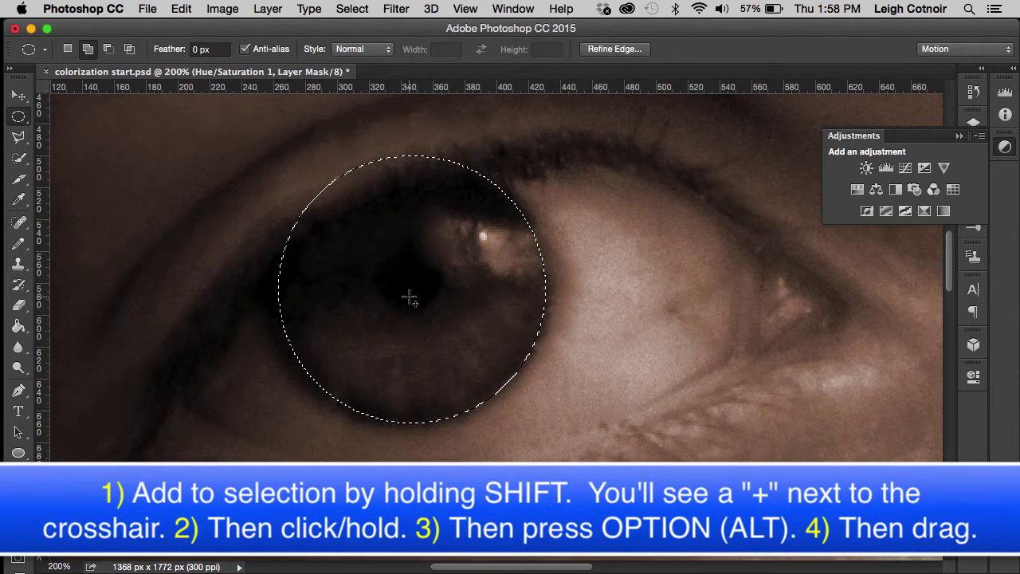
left_click_drag(409, 297, 340, 287)
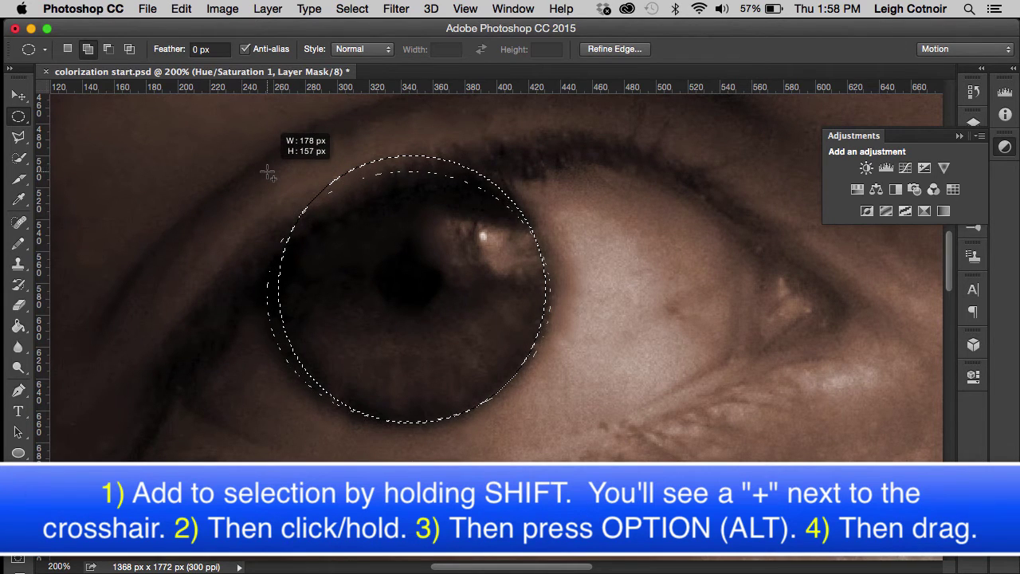
left_click_drag(267, 171, 268, 169)
left_click_drag(428, 326, 546, 165)
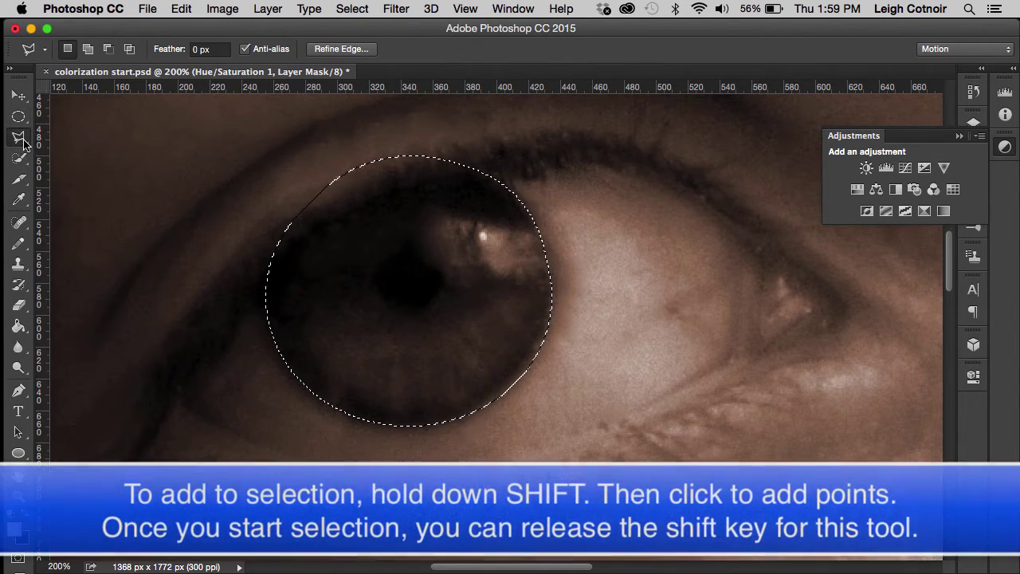
Step: Add a small area at the iris's right edge to the selection with the Polygonal Lasso
key("l")
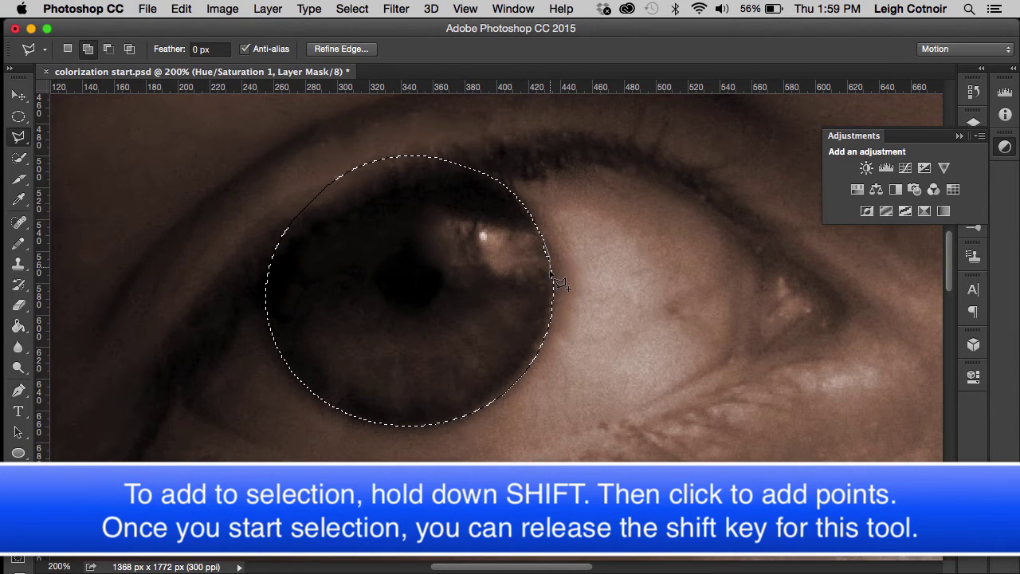
left_click(550, 272, "shift")
left_click(512, 271)
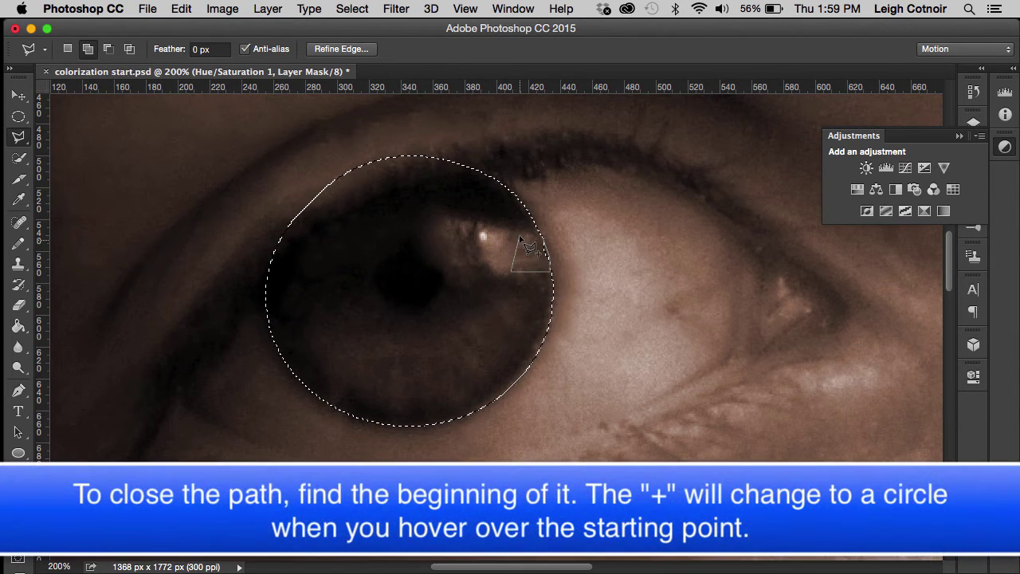
left_click(550, 272)
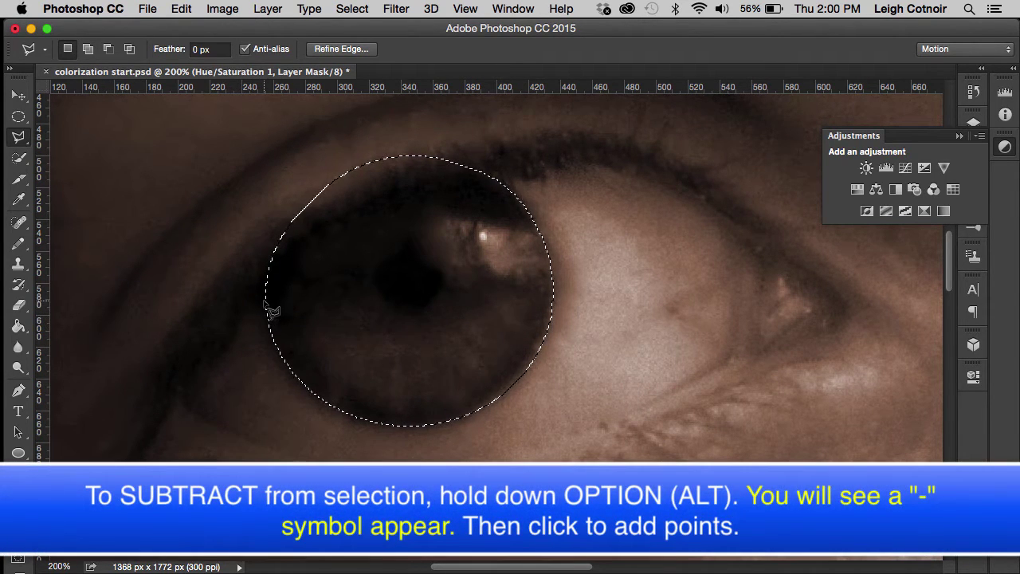
Step: Subtract the upper eyelid area from the iris selection with the Polygonal Lasso and switch to Quick Mask mode
key("alt")
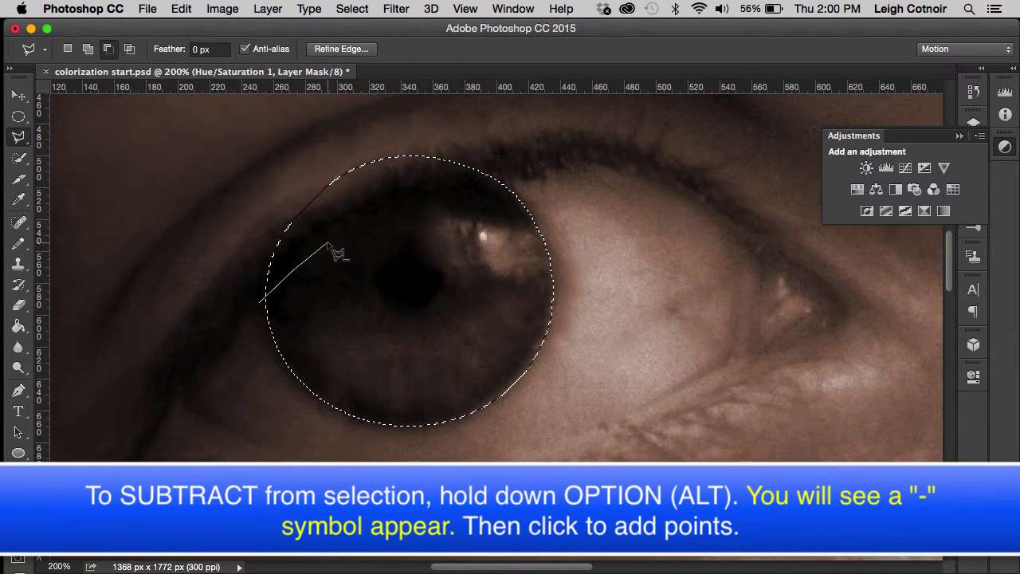
left_click(360, 220)
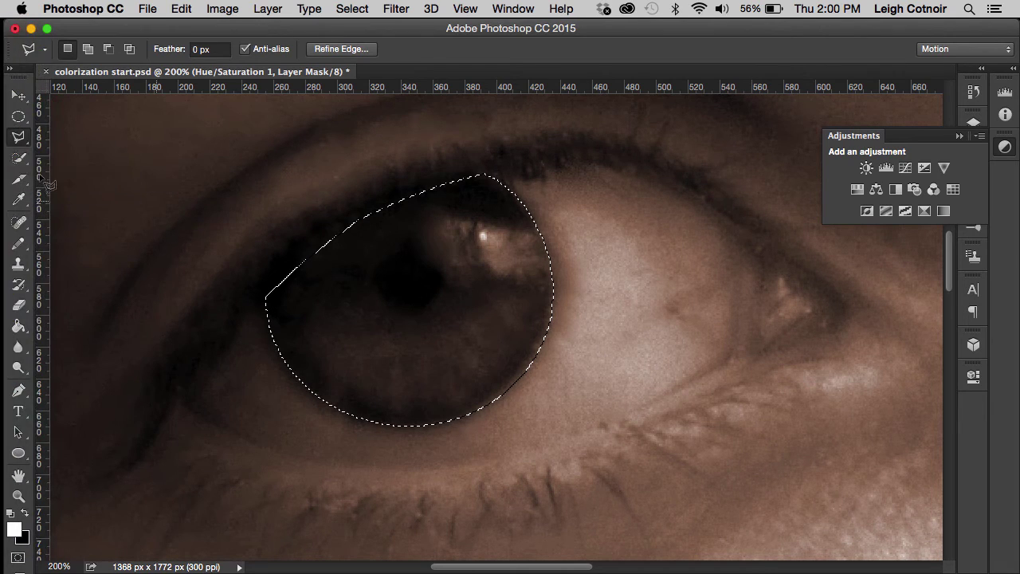
left_click(19, 559)
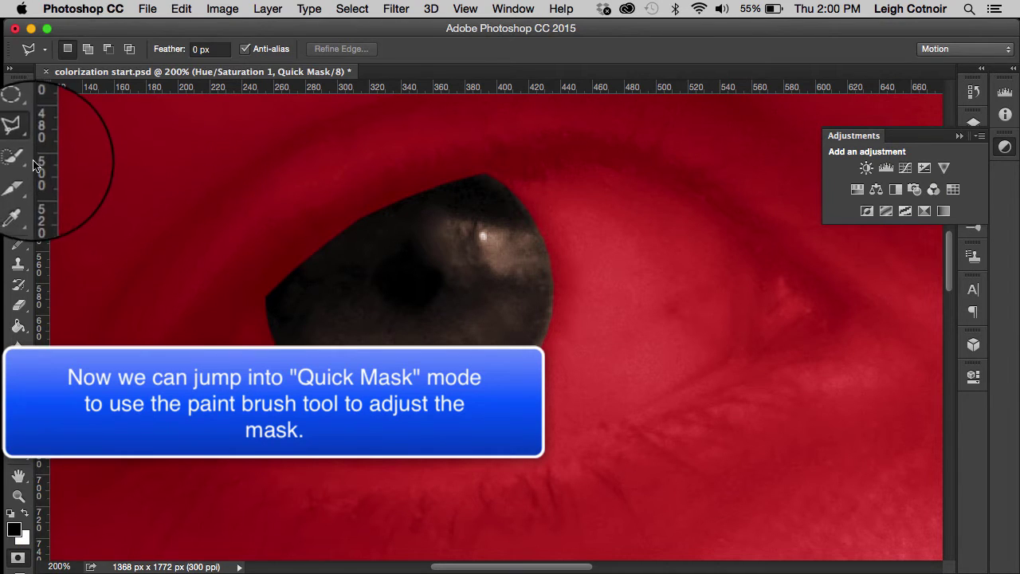
Step: Paint the quick mask along the iris's right edge using the Brush tool at 19 px size
left_click(23, 249)
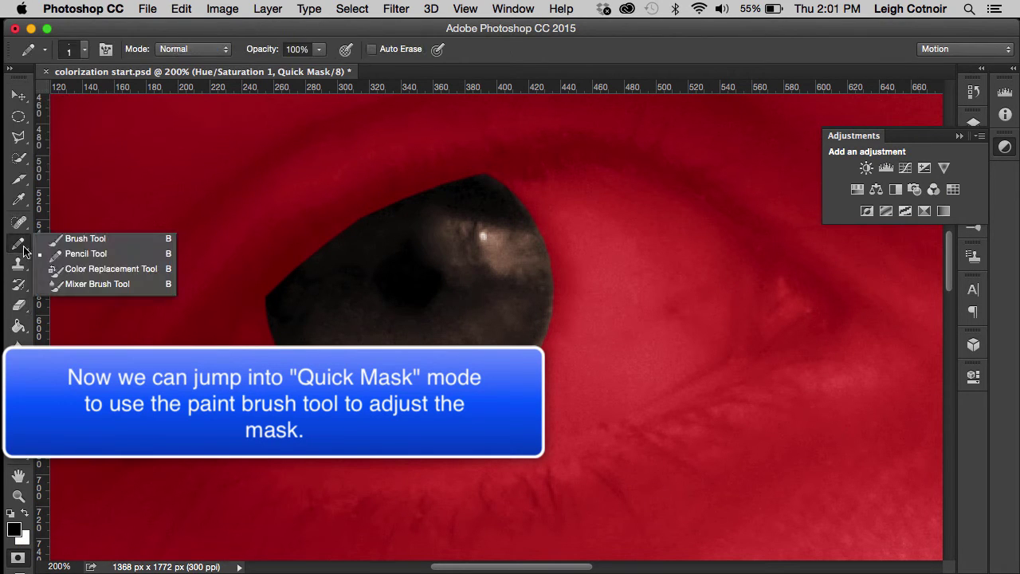
left_click(67, 240)
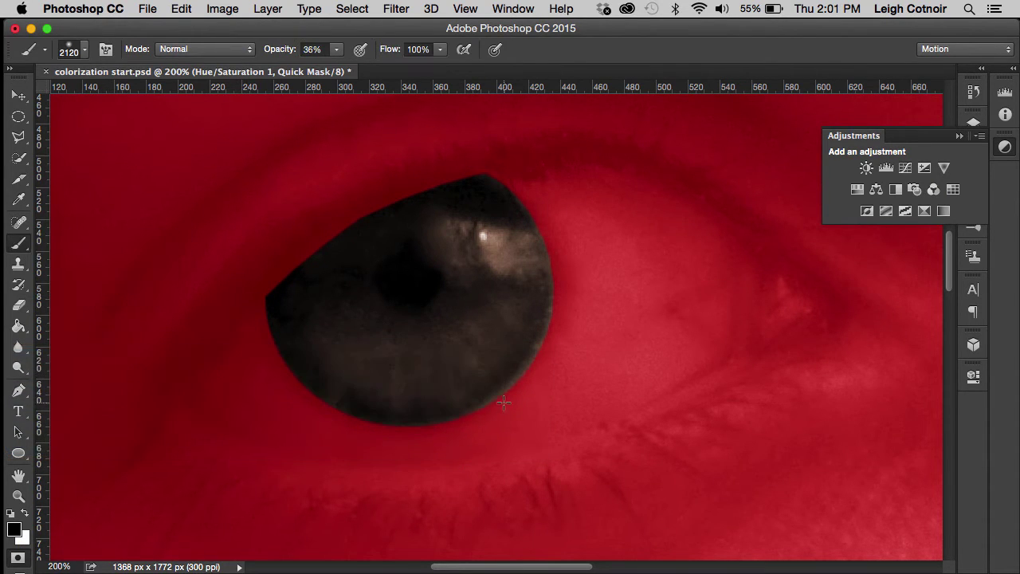
left_click(81, 51)
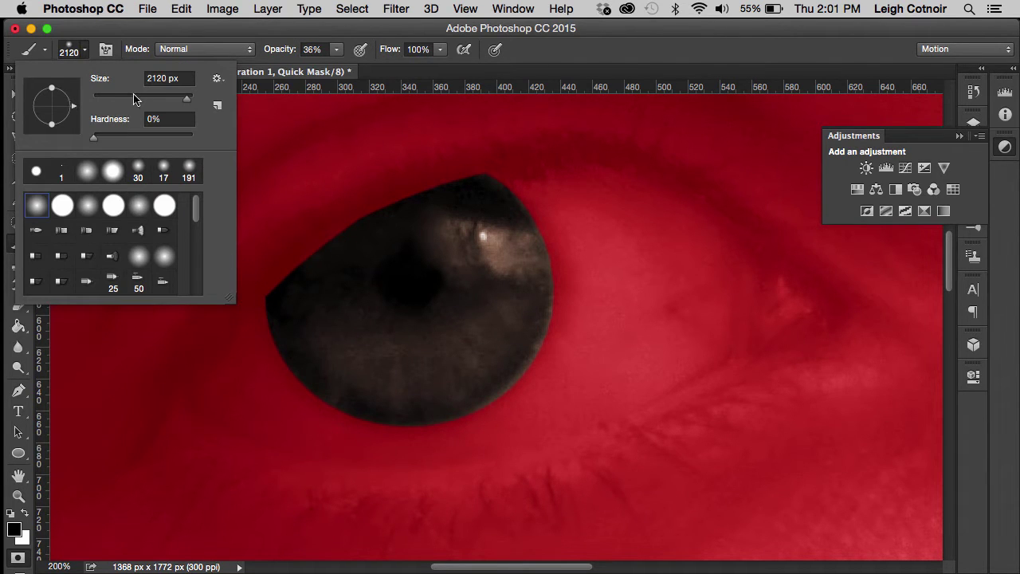
left_click_drag(137, 98, 114, 98)
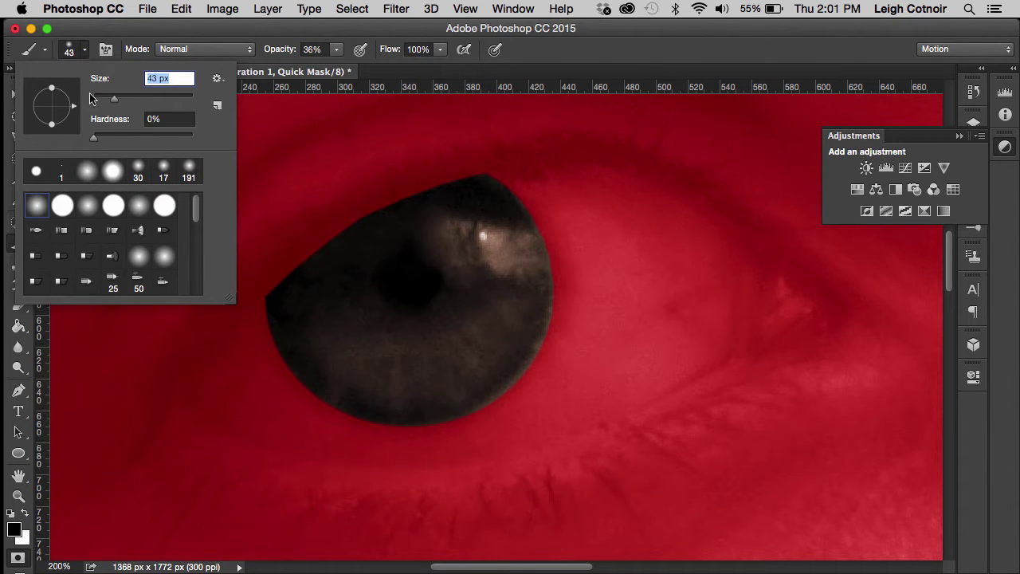
left_click(102, 98)
left_click(565, 294)
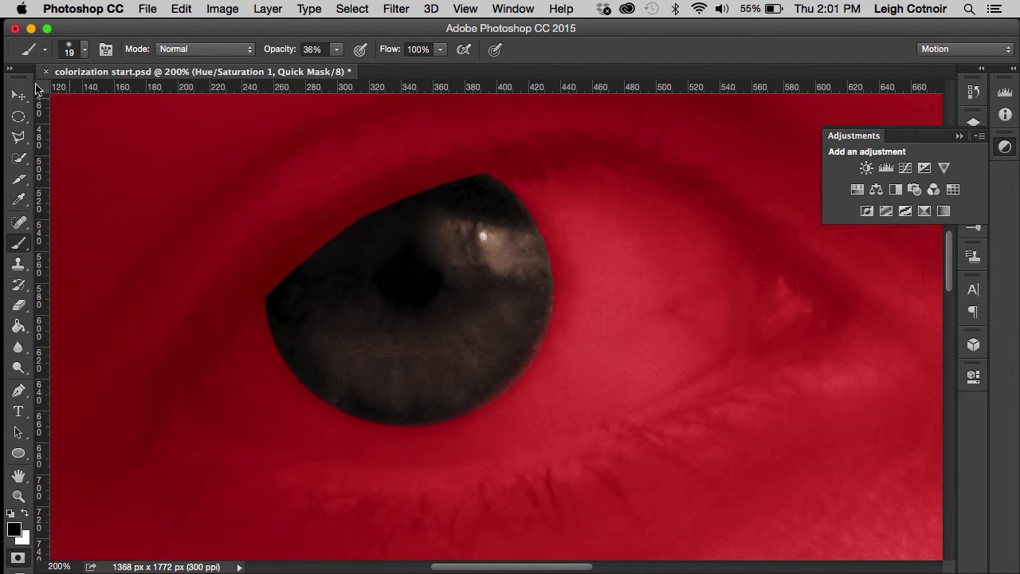
Step: Set the brush hardness to 39% and paint the mask along the iris's lower-right edge
left_click(84, 49)
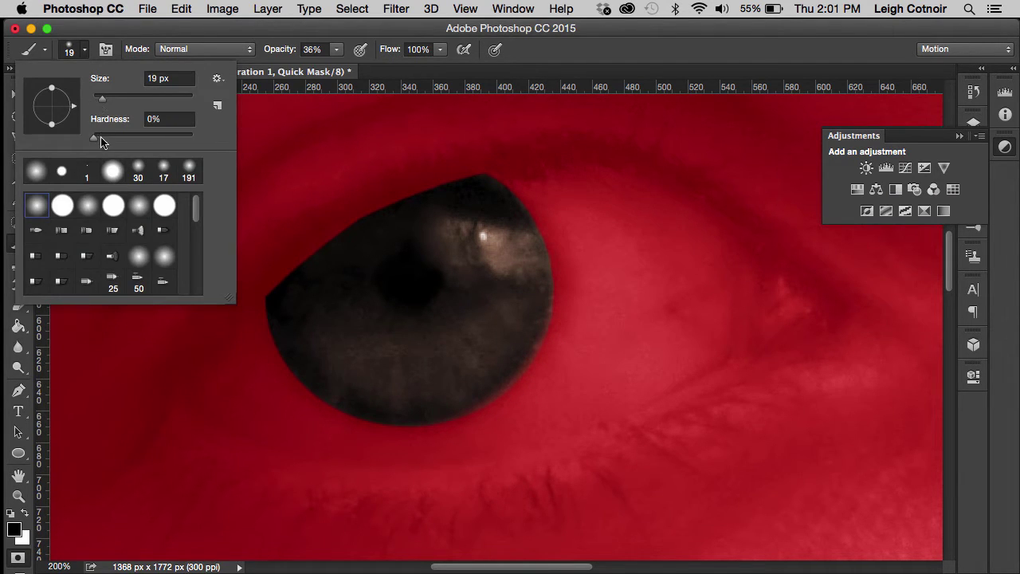
left_click_drag(102, 142, 133, 142)
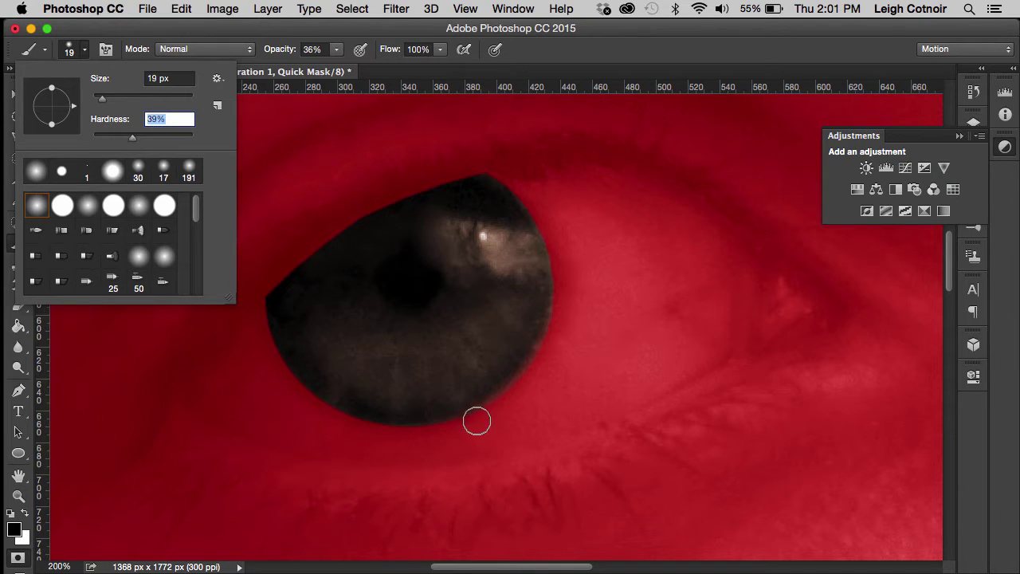
key("Return")
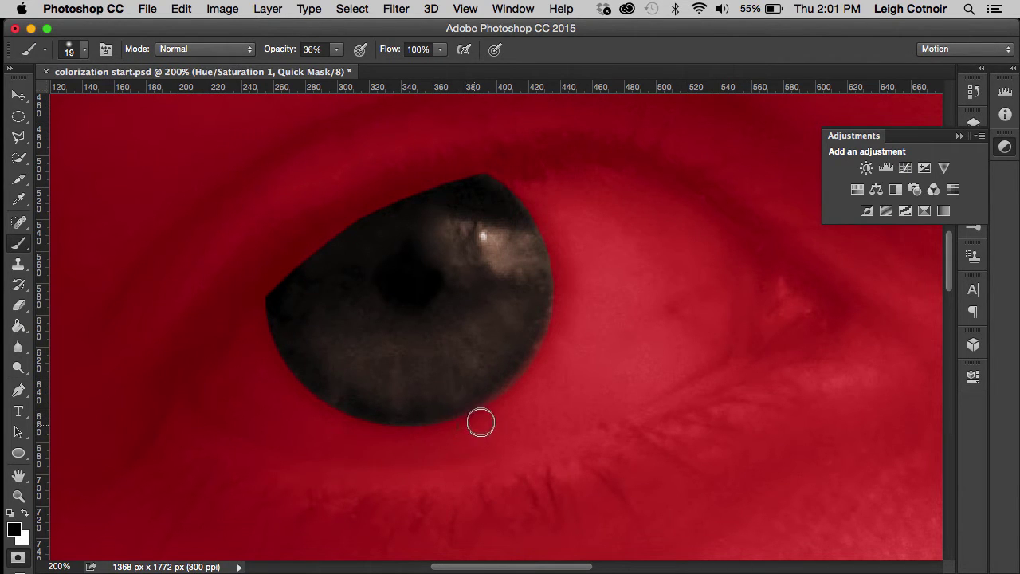
mouse_move(481, 423)
left_mouse_down()
mouse_move(542, 372)
mouse_move(565, 304)
left_mouse_up()
Step: Set the brush hardness to 63% and touch up the mask along the iris's lower-right, upper-eyelid and right edges
left_click(83, 50)
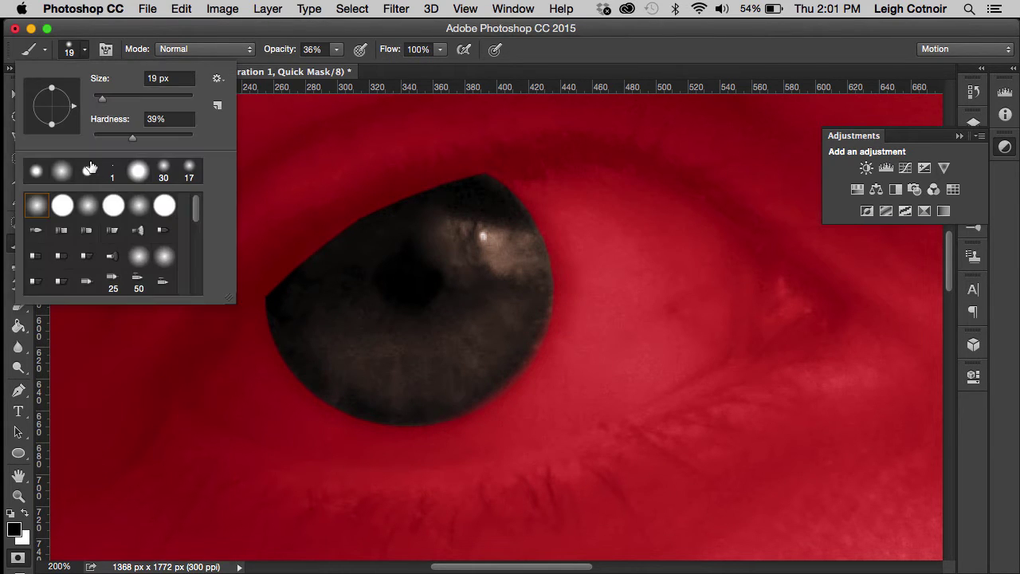
left_click(157, 137)
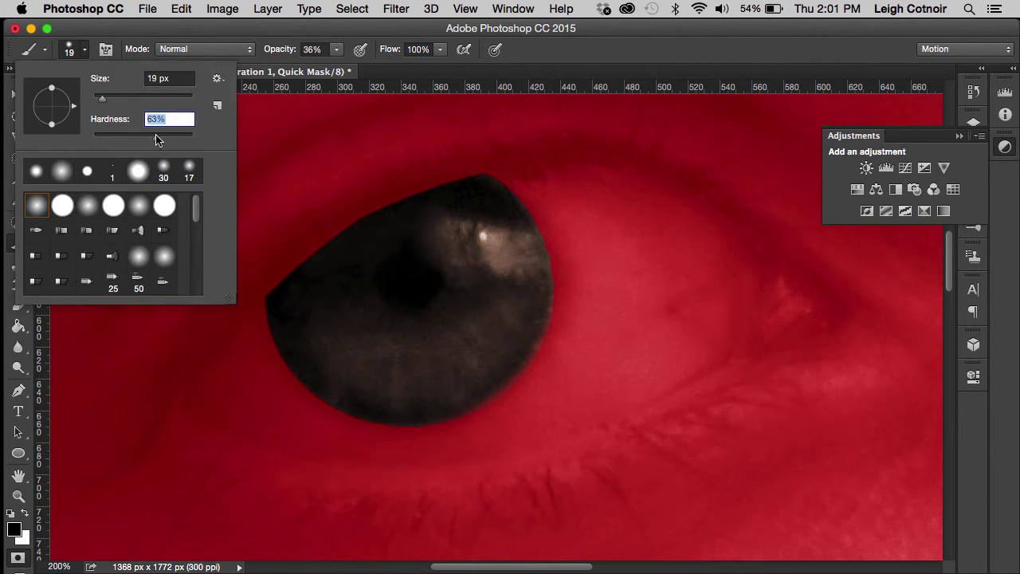
left_click(541, 368)
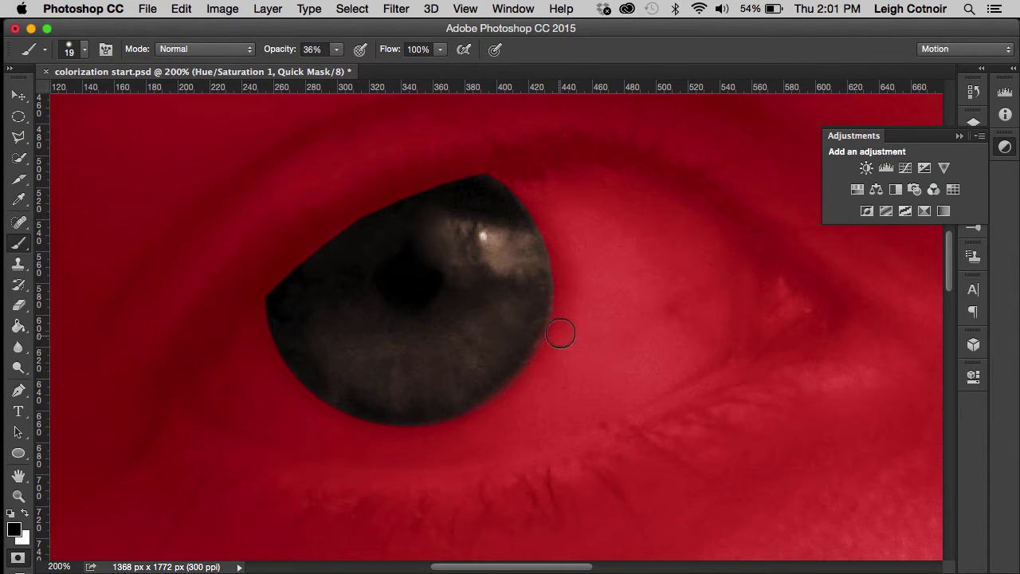
mouse_move(546, 364)
left_mouse_down()
mouse_move(521, 398)
mouse_move(432, 441)
left_mouse_up()
mouse_move(255, 284)
left_mouse_down()
mouse_move(375, 198)
mouse_move(424, 173)
mouse_move(490, 159)
left_mouse_up()
mouse_move(561, 244)
left_mouse_down()
mouse_move(565, 298)
mouse_move(551, 360)
left_mouse_up()
Step: Mask out the pupil with a 41 px brush at 86% hardness
left_click(70, 50)
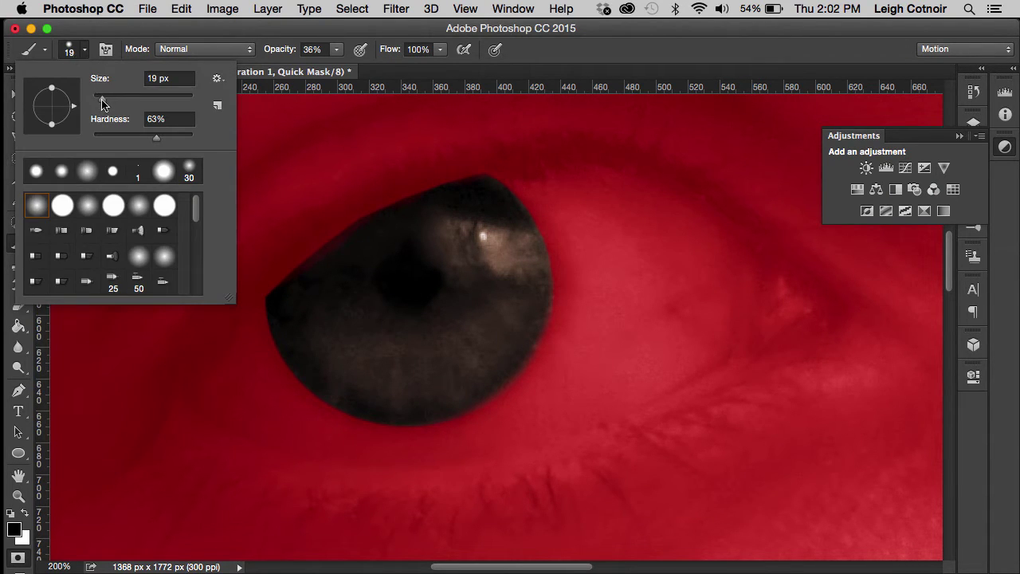
left_click_drag(102, 103, 120, 103)
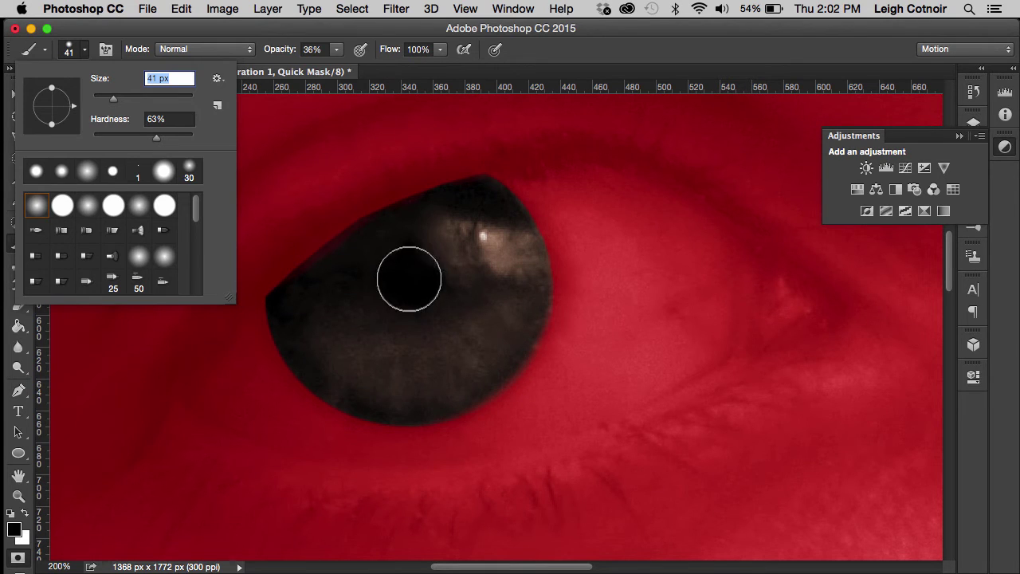
left_click_drag(162, 148, 179, 142)
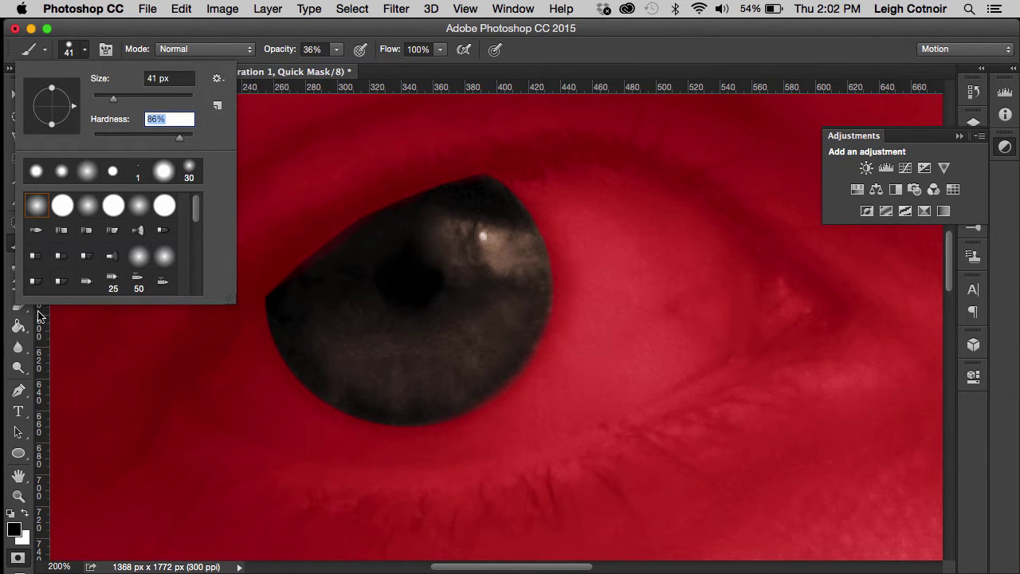
key("Return")
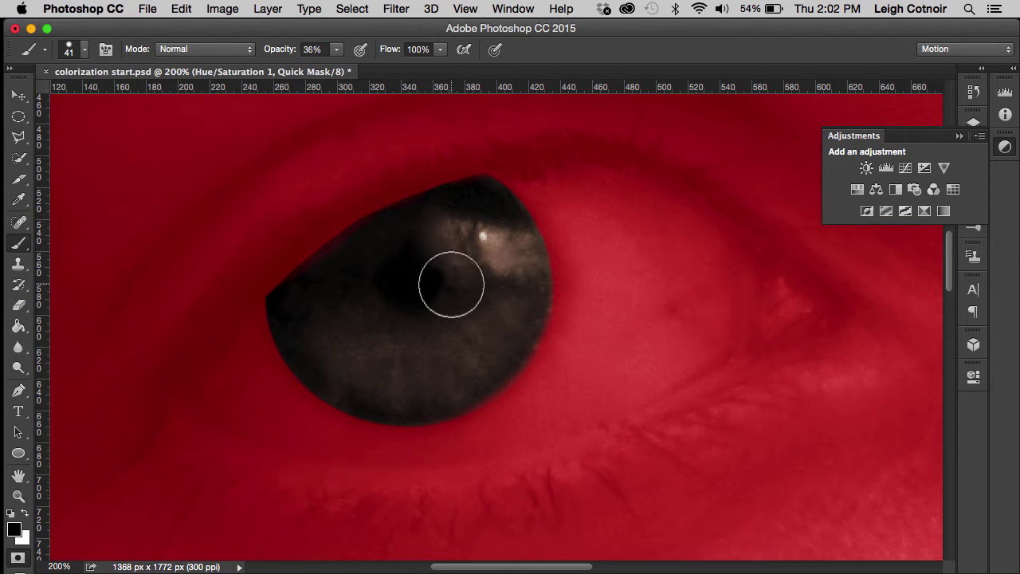
left_click(409, 285)
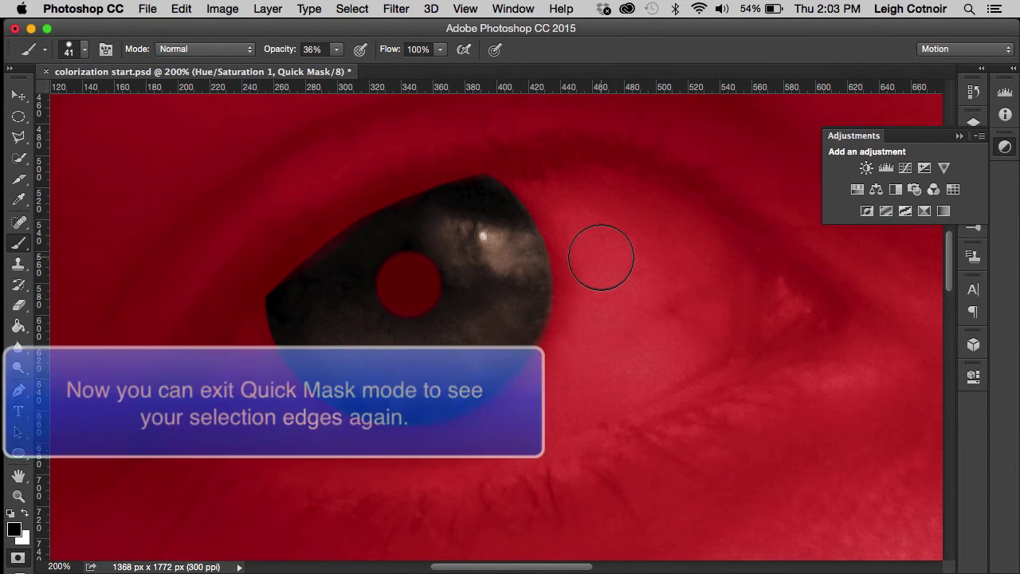
Step: Exit Quick Mask mode and save the selection as a new channel named "left iris"
left_click(18, 558)
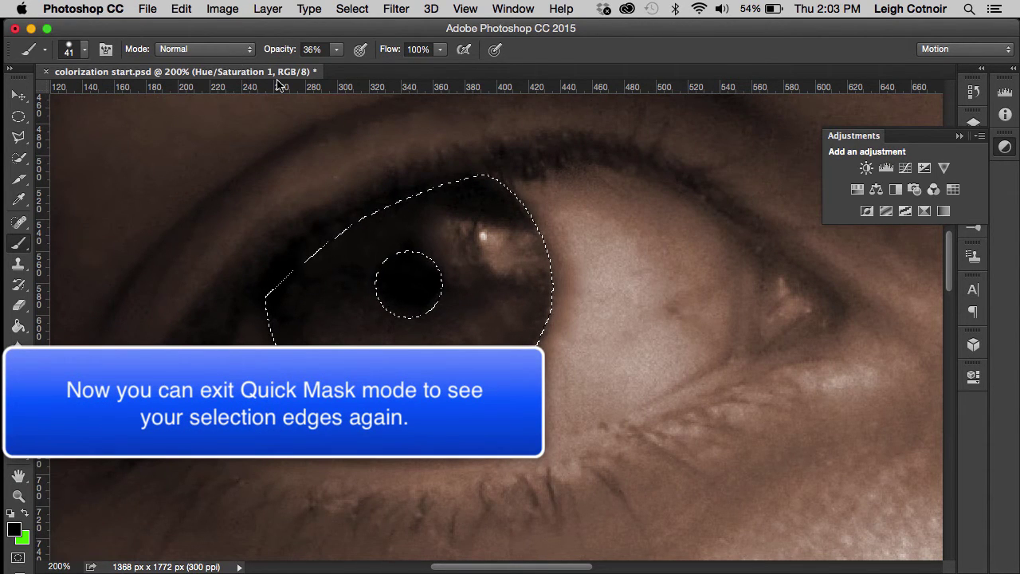
left_click(240, 9)
mouse_move(352, 9)
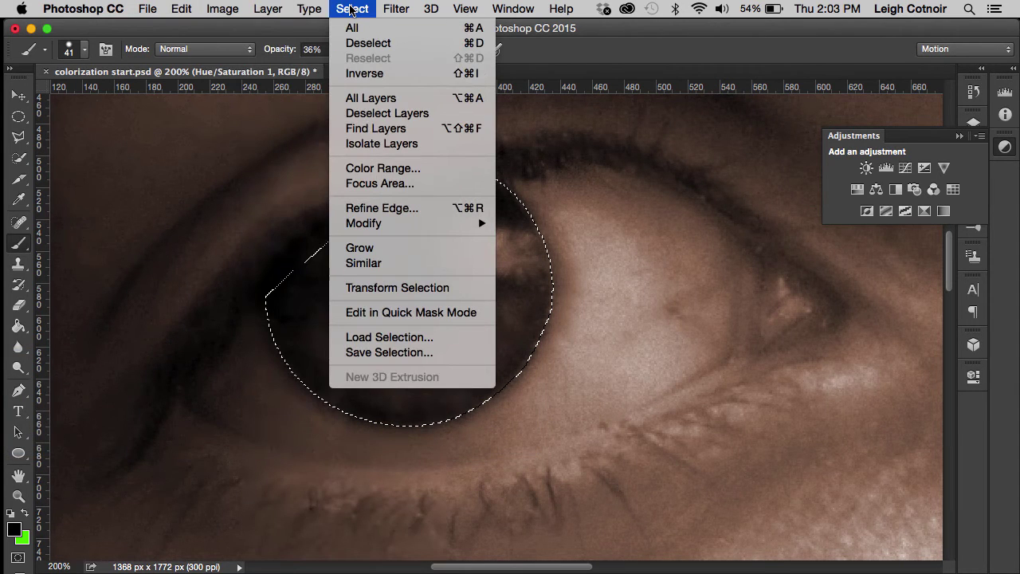
left_click(403, 352)
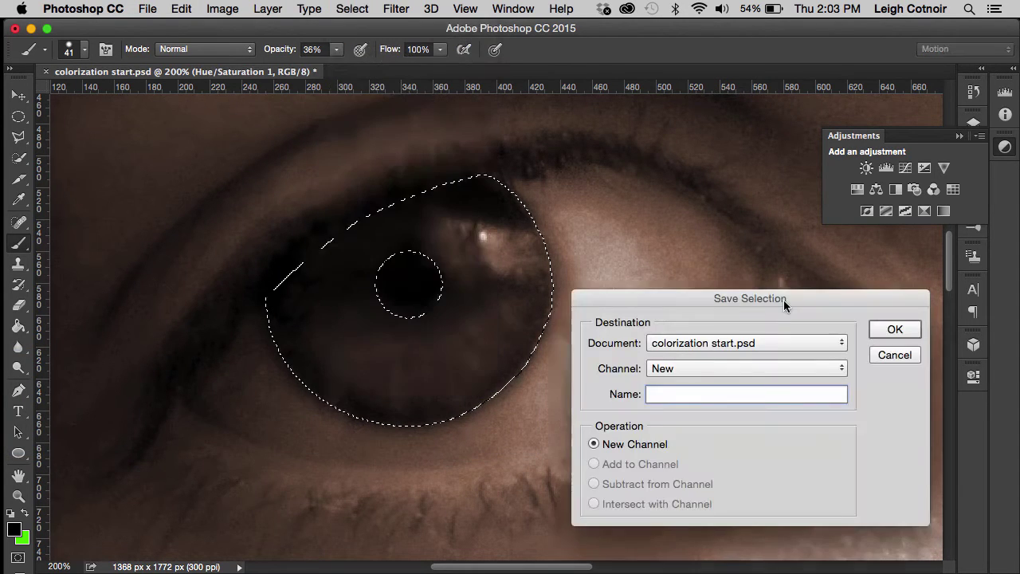
type("left iris")
left_click(895, 328)
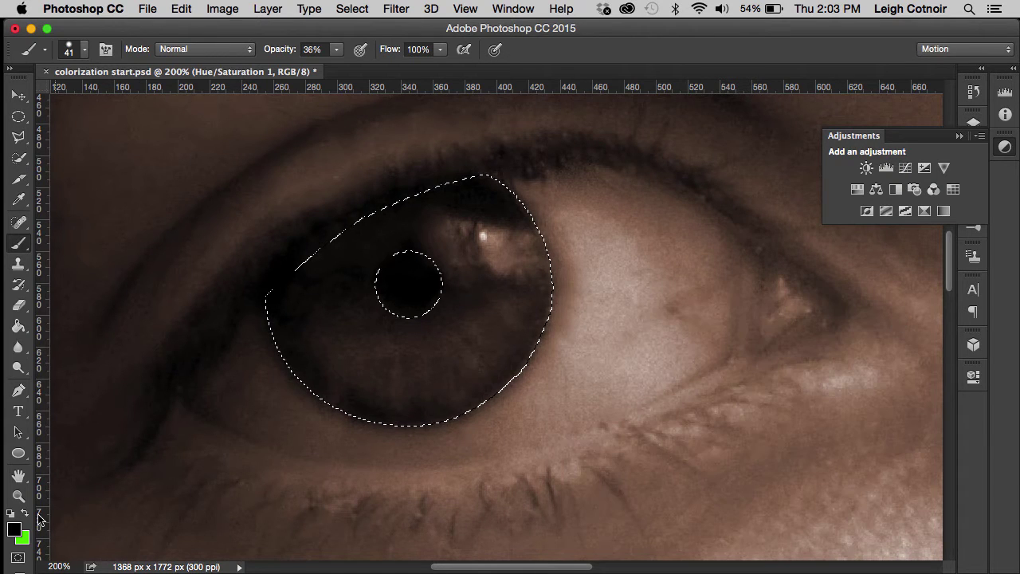
Step: Bring both eyes into view, choose the Elliptical Marquee and deselect the left-hand iris
left_click(19, 497)
left_click(721, 404, "alt")
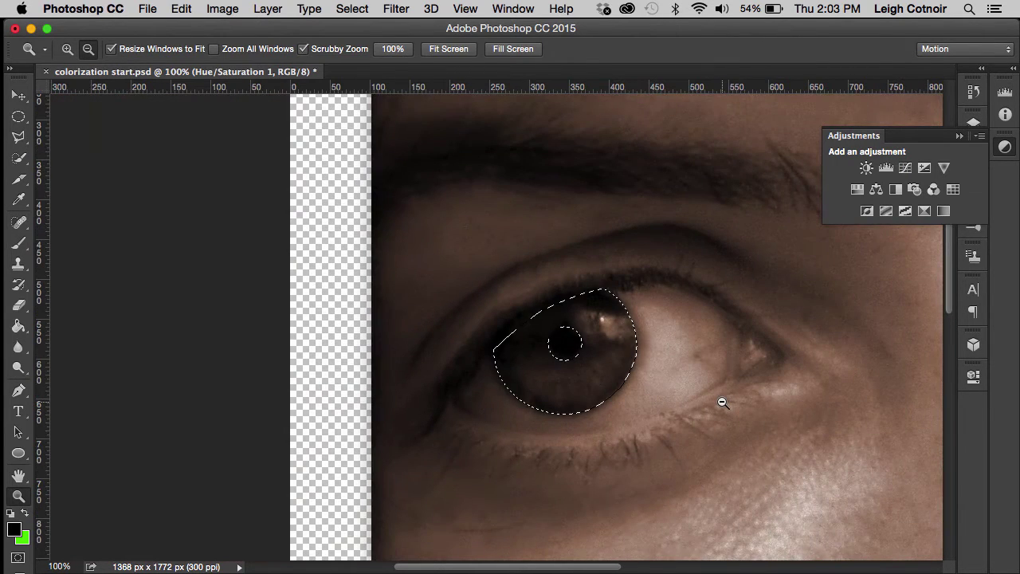
left_click(904, 368, "alt")
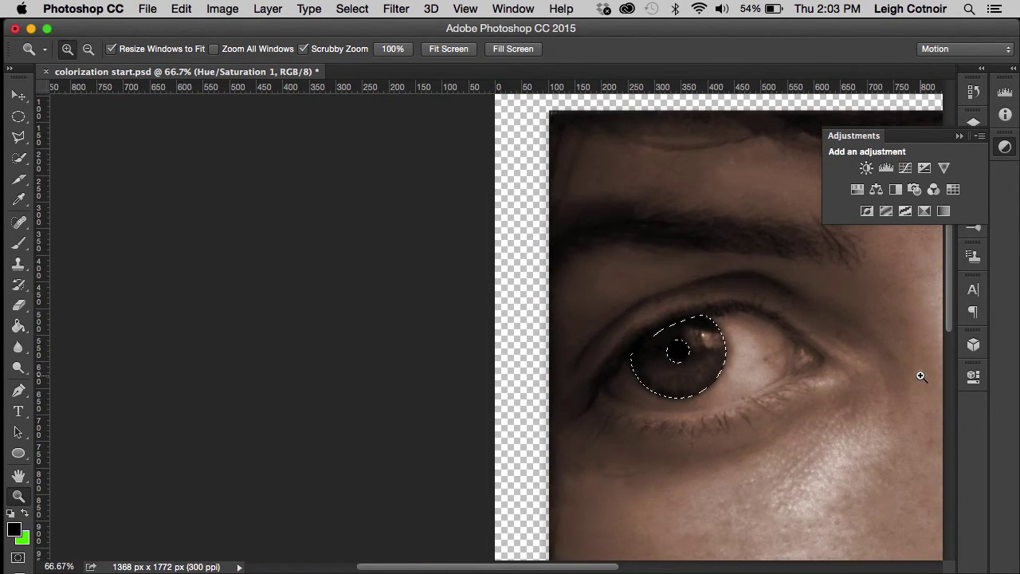
scroll(920, 374, "left", 5)
scroll(921, 375, "left", 3)
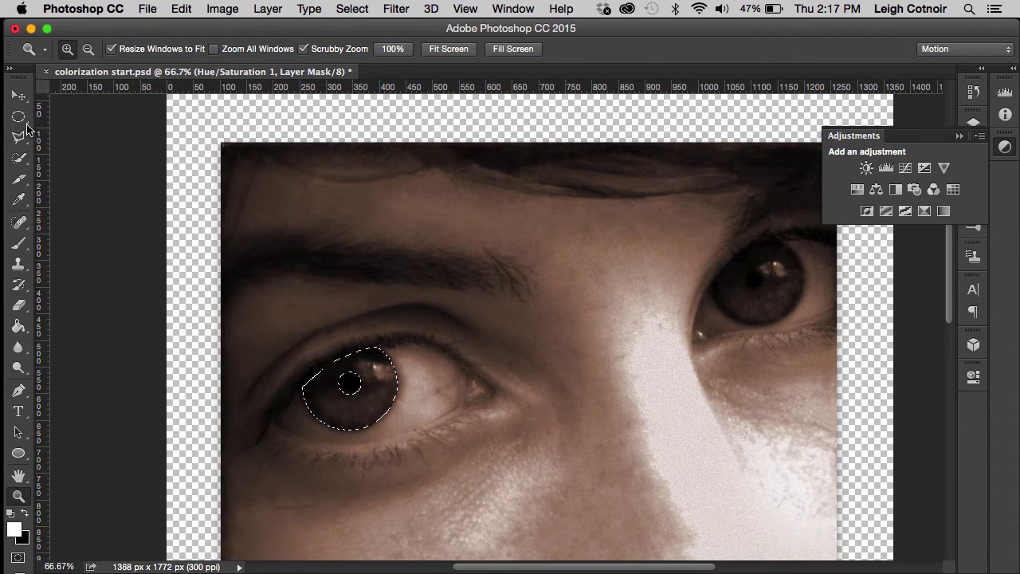
left_click(20, 116)
key("super+d")
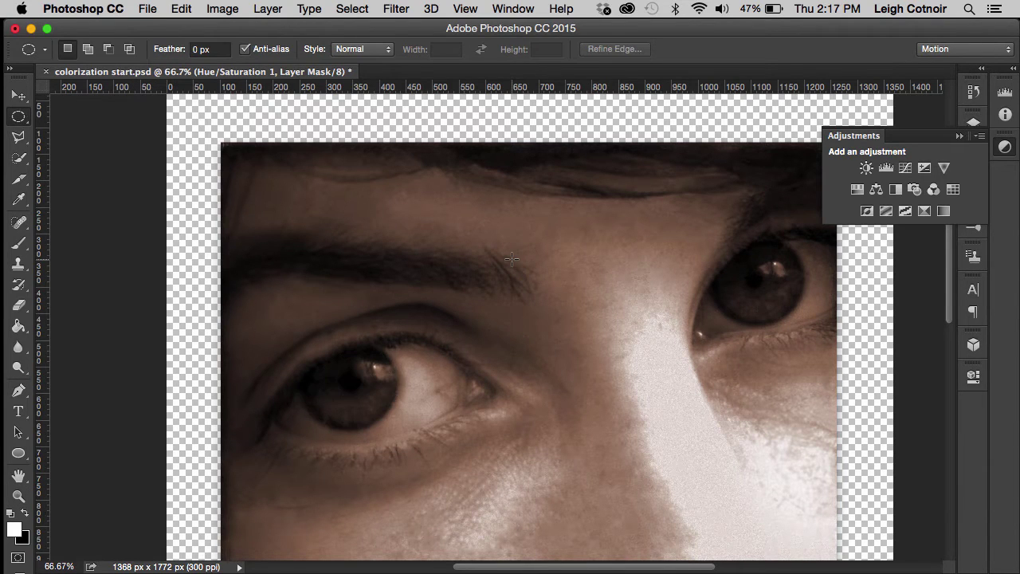
Step: Load the "left iris" channel as a new selection and save the document
left_click(348, 7)
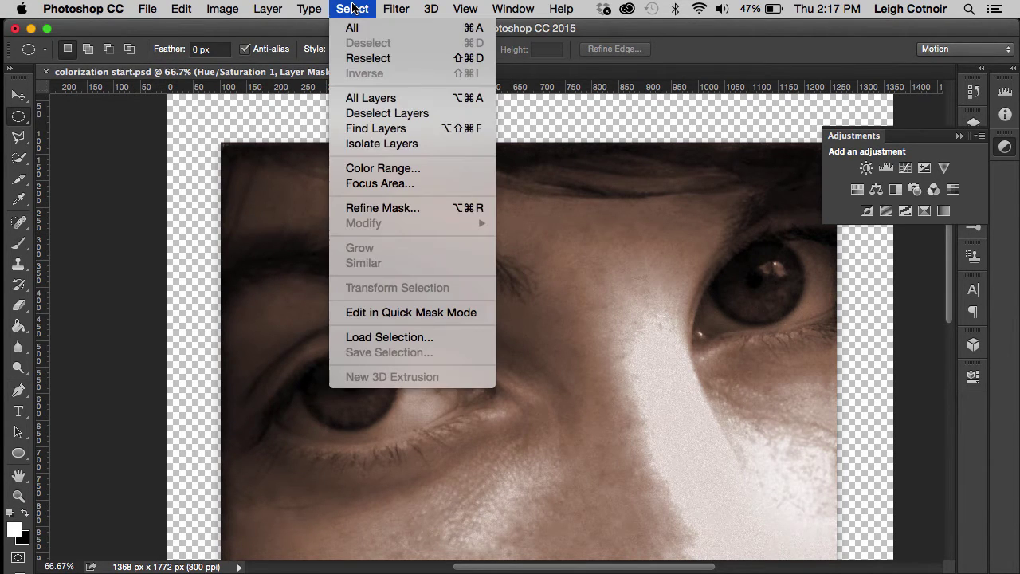
left_click(410, 338)
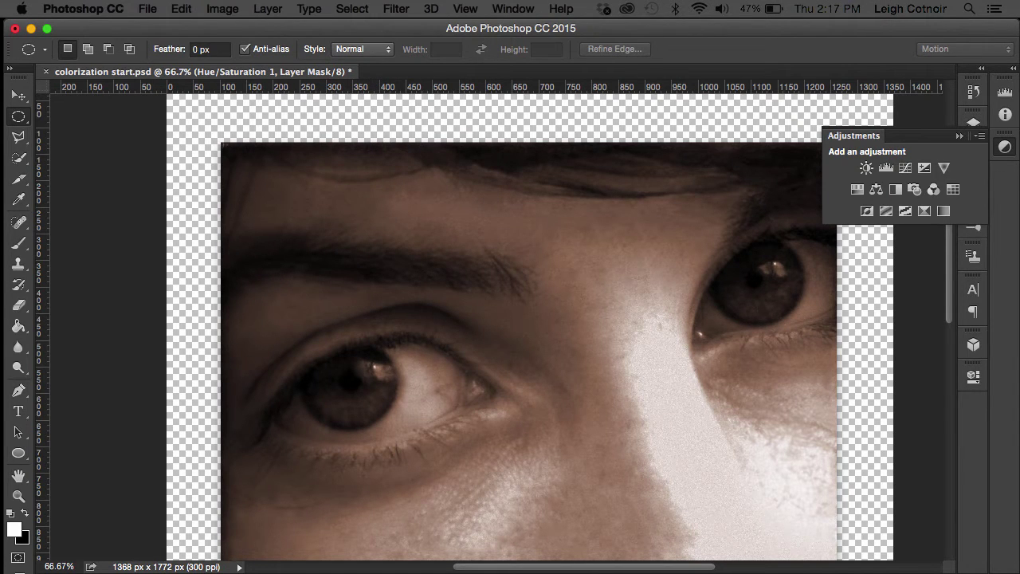
left_click_drag(979, 111, 576, 208)
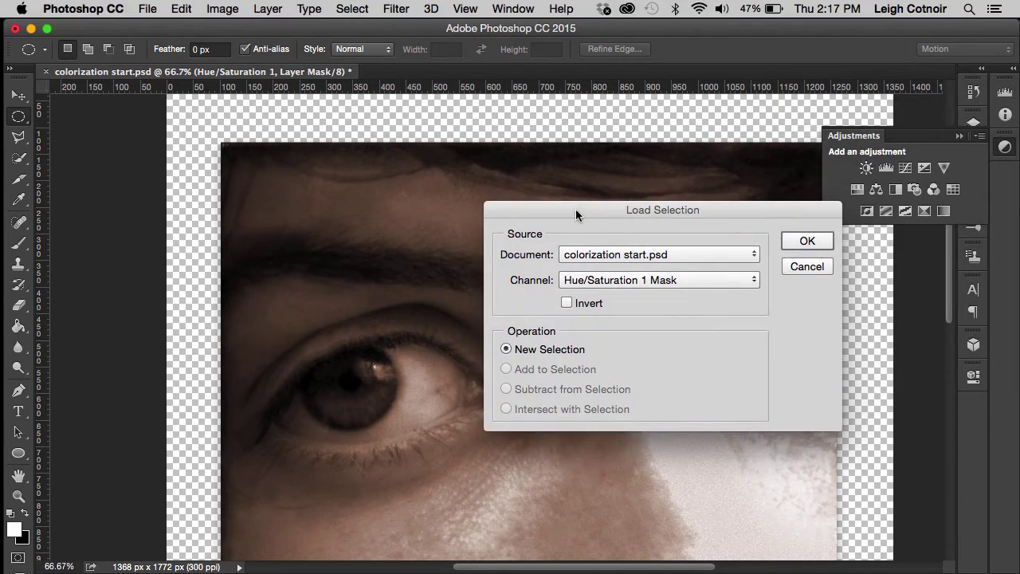
left_click(618, 281)
left_click(601, 302)
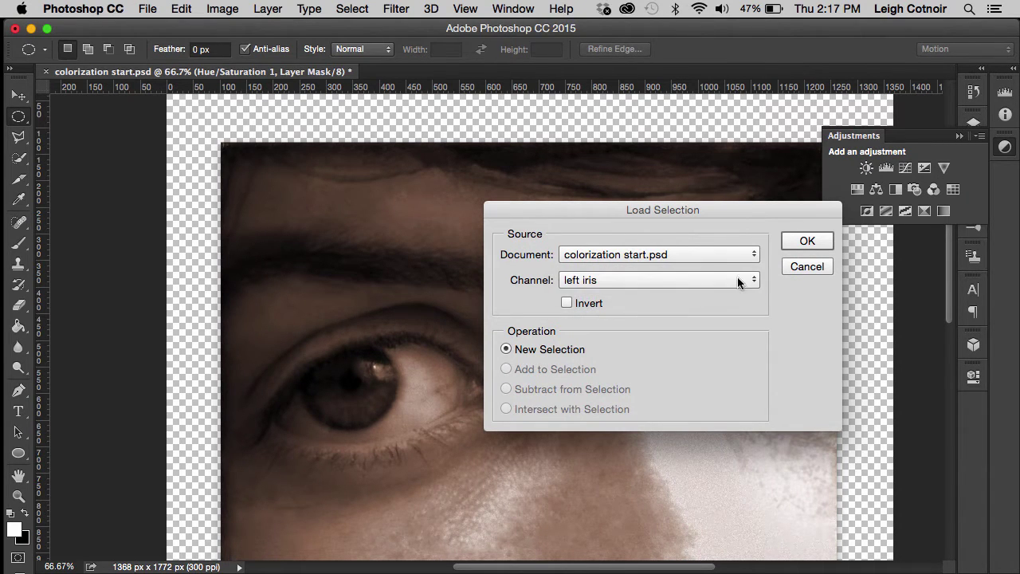
left_click(807, 240)
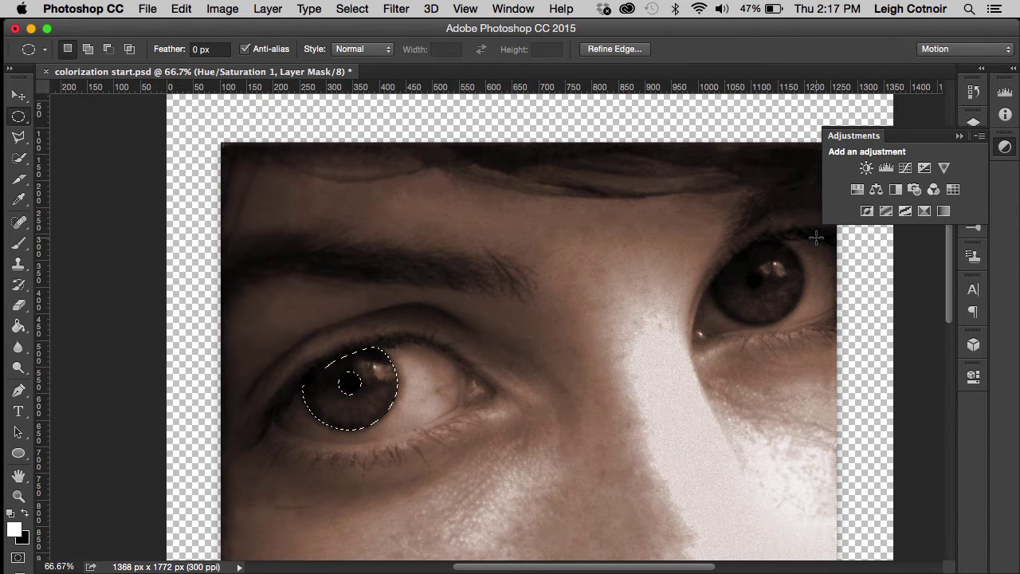
left_click(151, 7)
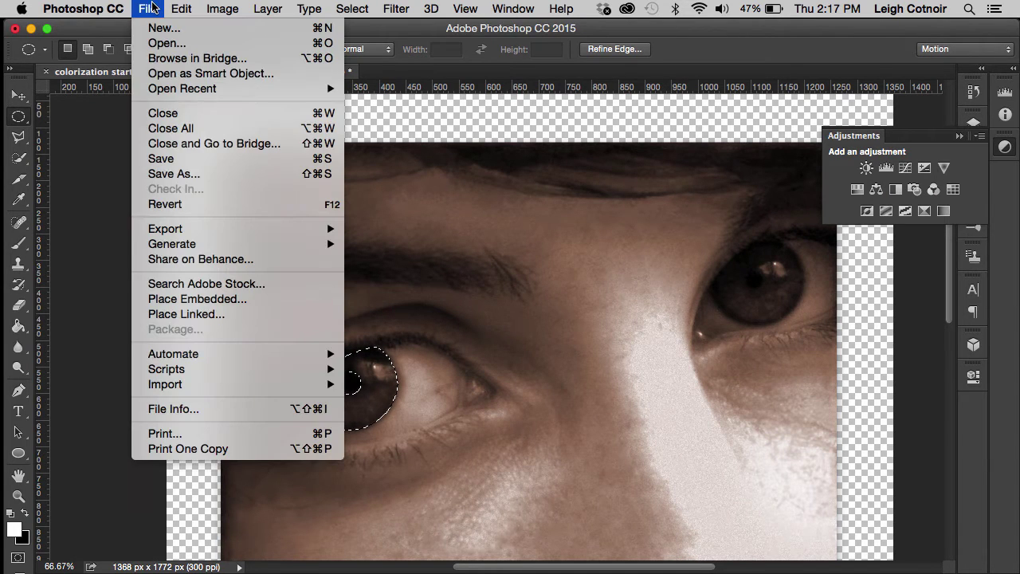
left_click(168, 159)
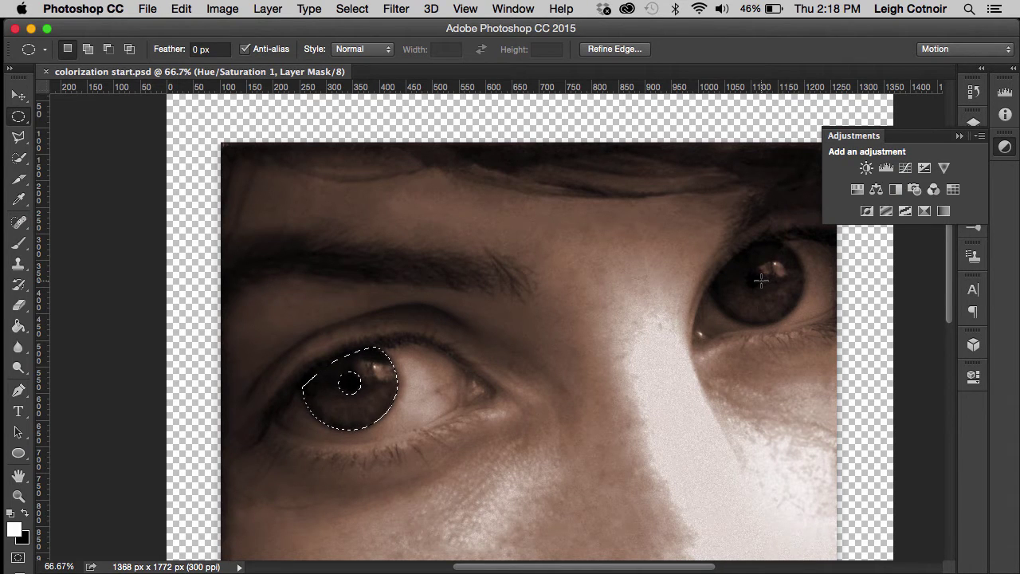
Step: Select the right-hand iris with a circle drawn from its centre and add an ellipse about 174 × 144 px to cover its left edge
left_click_drag(761, 280, 659, 238)
key("shift")
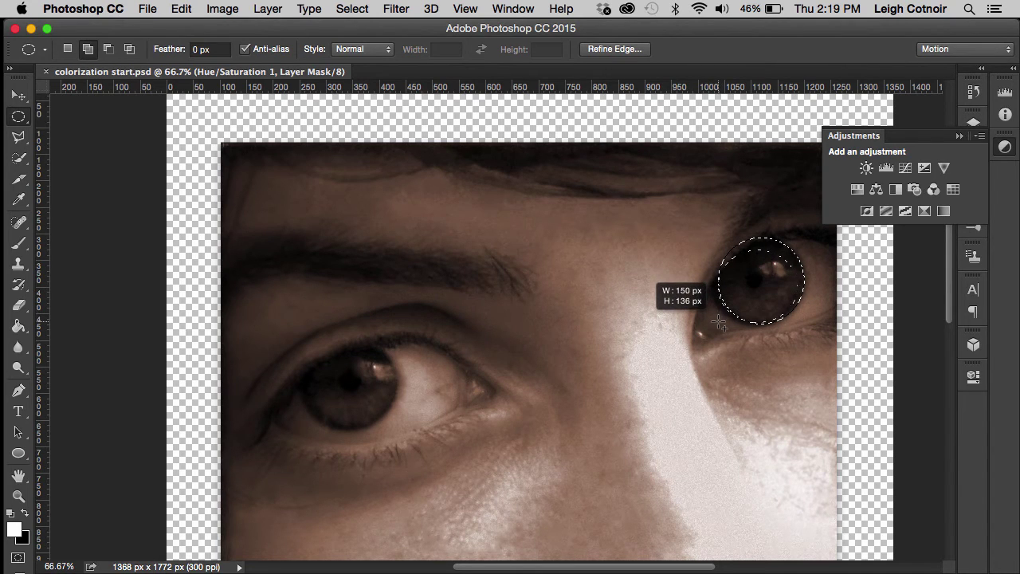
left_click_drag(719, 322, 711, 327)
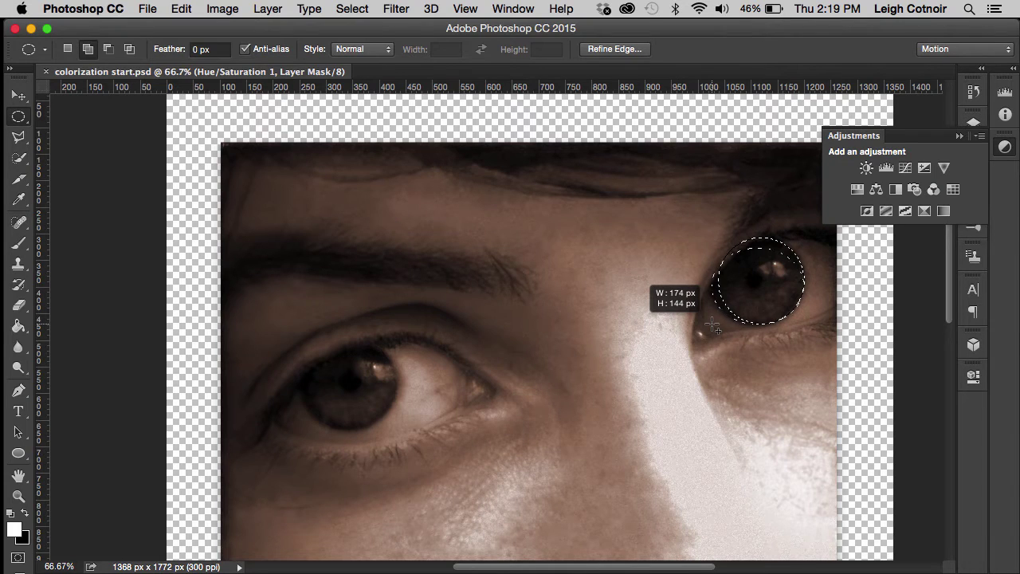
left_click_drag(711, 325, 711, 327)
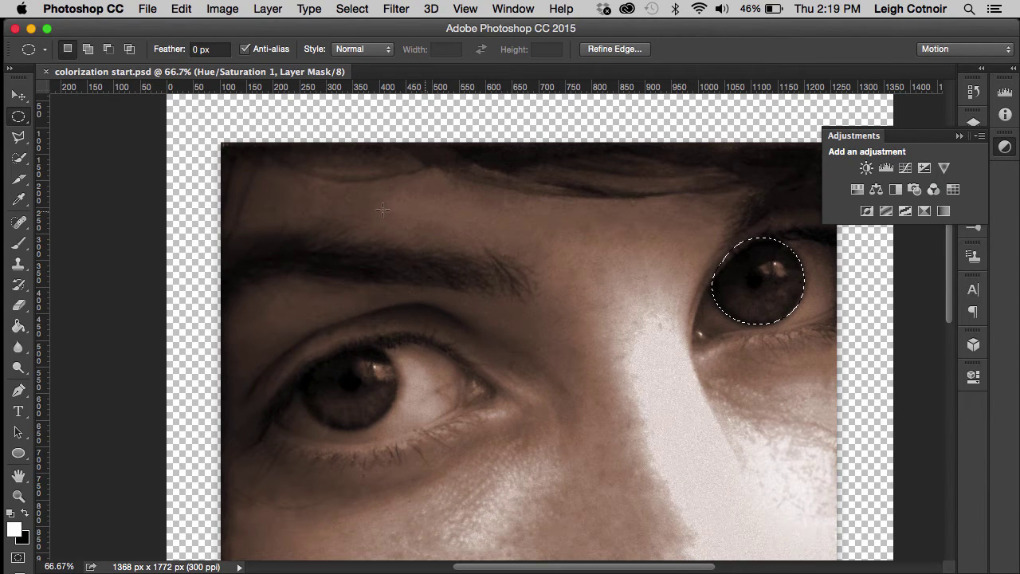
Step: Subtract a sliver along the upper-left edge of the right-hand iris selection with the Polygonal Lasso, following the eyelid line
left_click(19, 137)
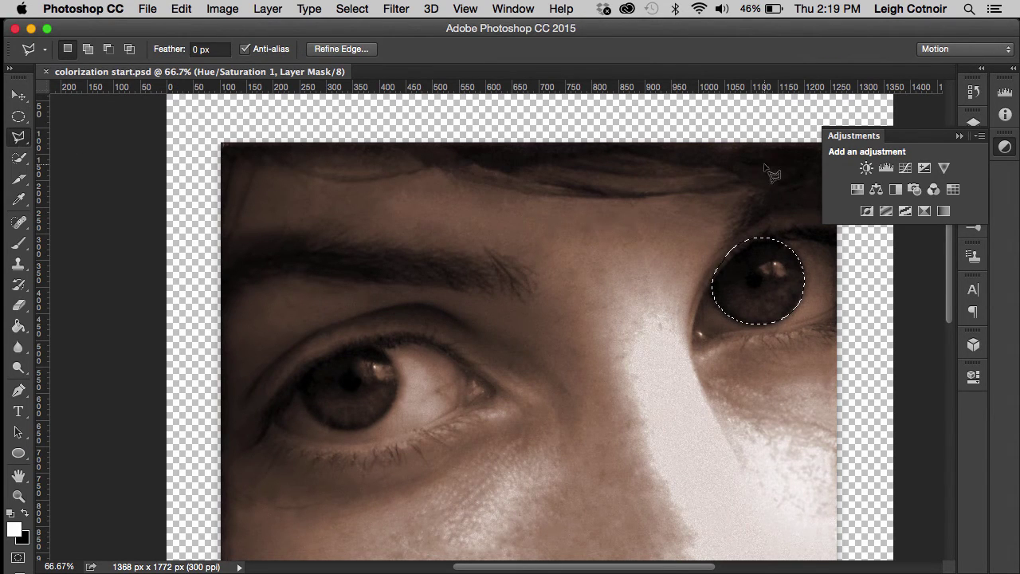
key("shift")
key("alt")
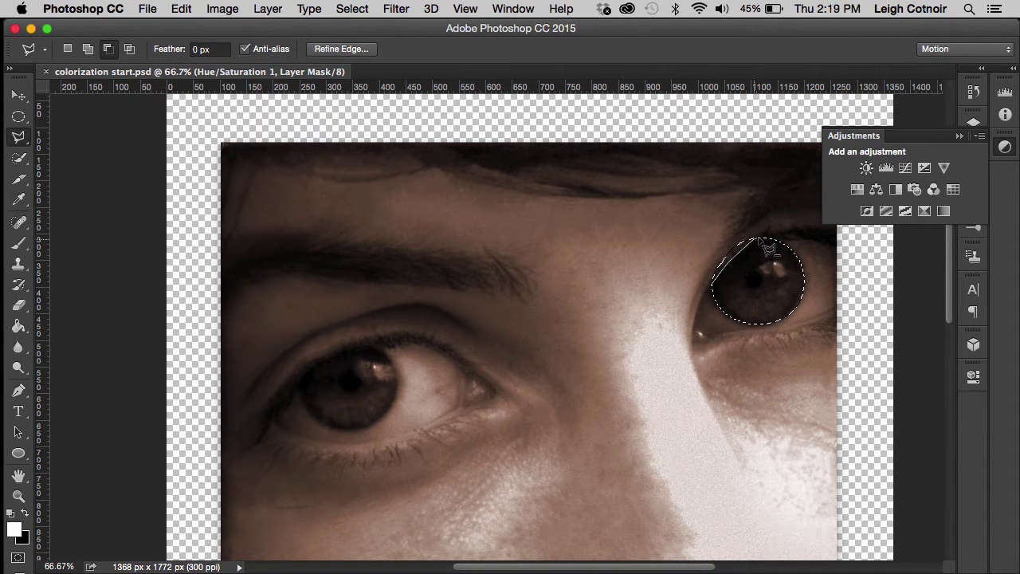
double_click(716, 291)
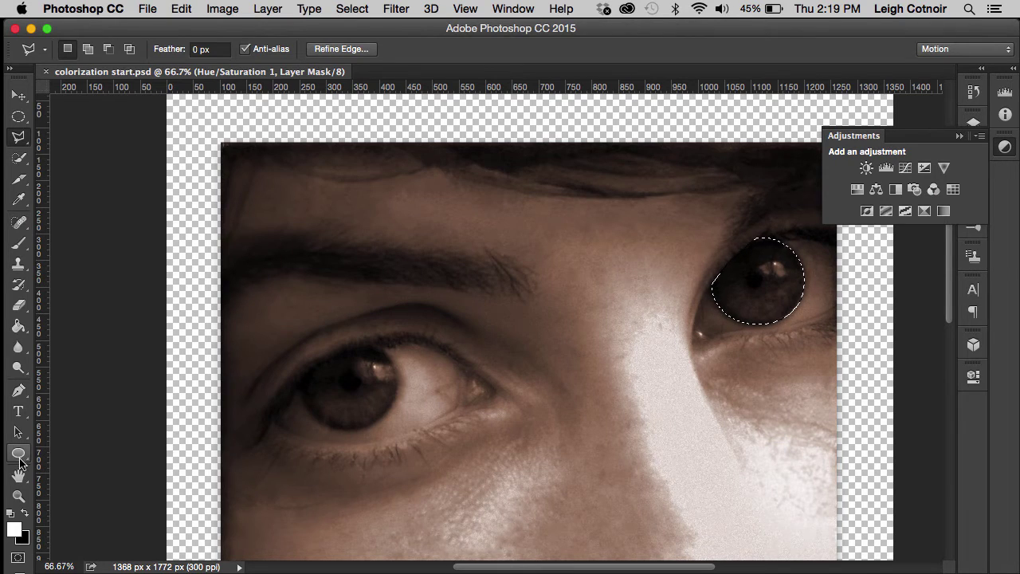
Step: Turn the right-hand iris selection into a Quick Mask for close-up editing
left_click(18, 496)
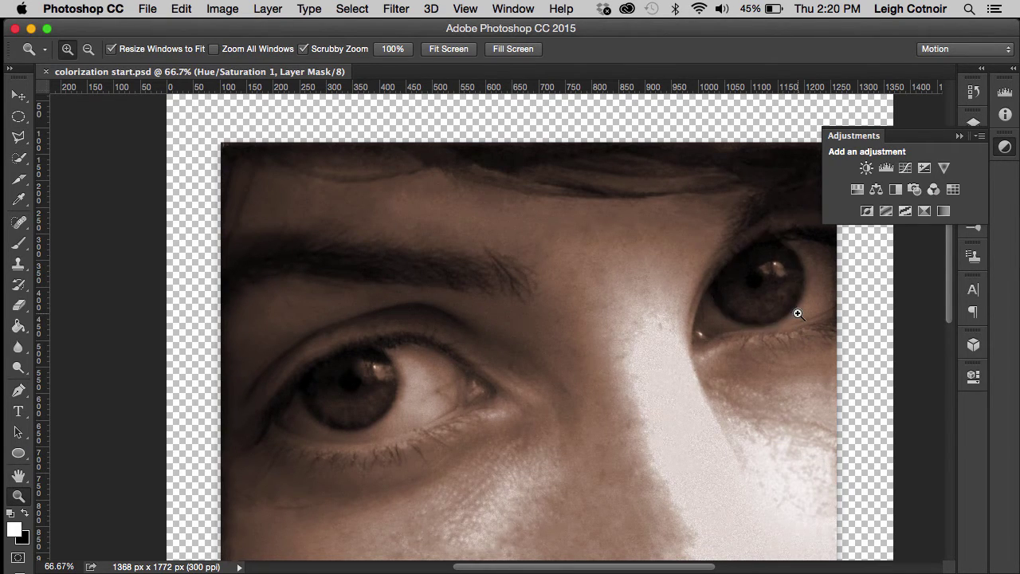
left_click(797, 313)
left_click(798, 313)
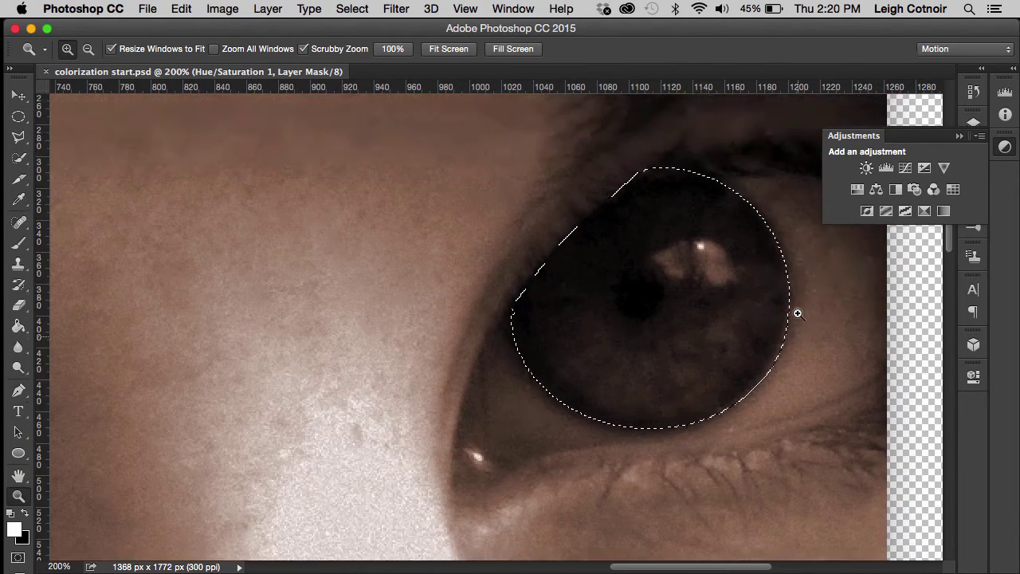
scroll(798, 313, "down", 2)
scroll(798, 313, "right", 4)
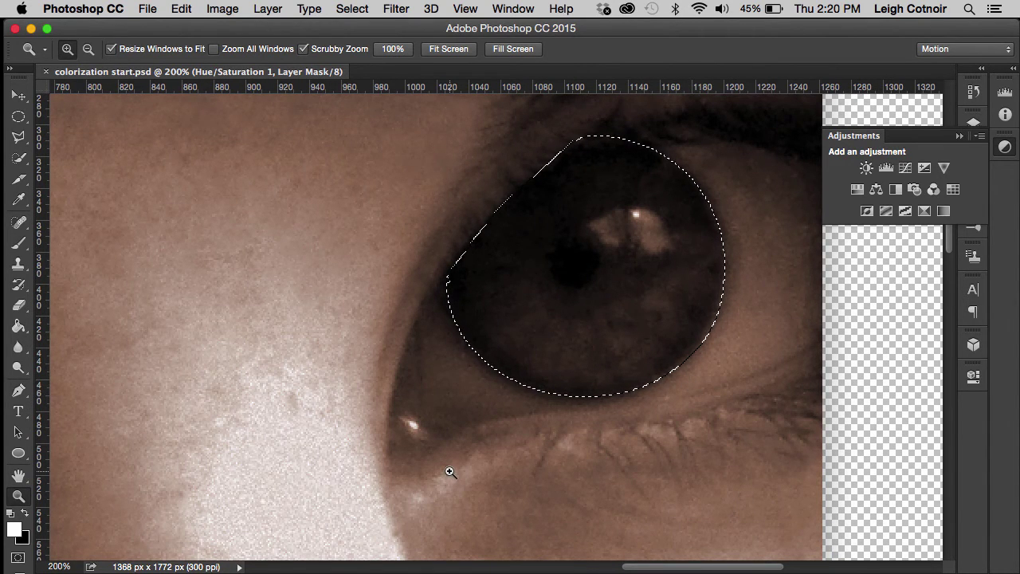
left_click(17, 559)
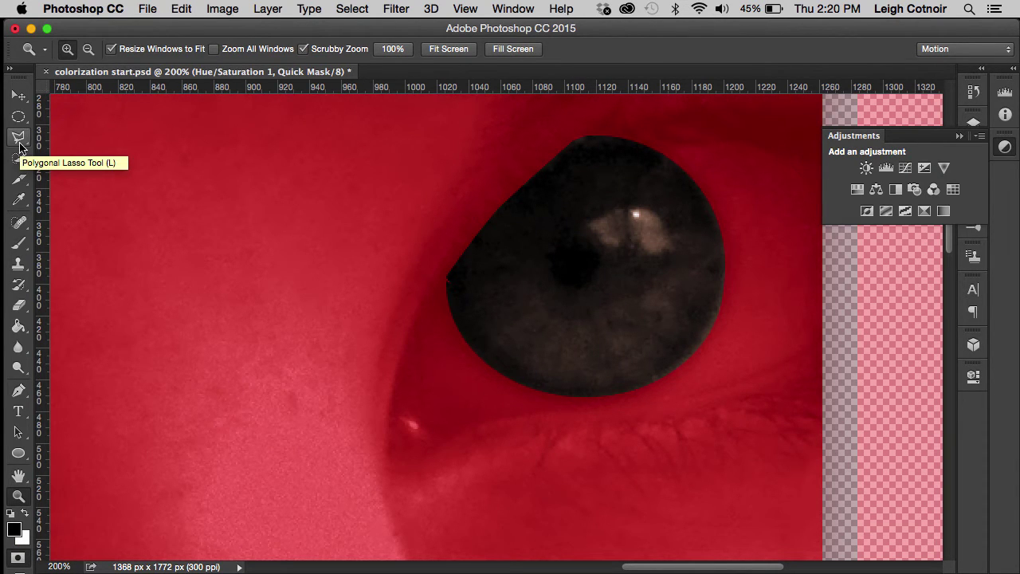
Step: Set the Brush to 59% opacity and mask out the right-hand pupil with a 41 px dab
left_click(20, 243)
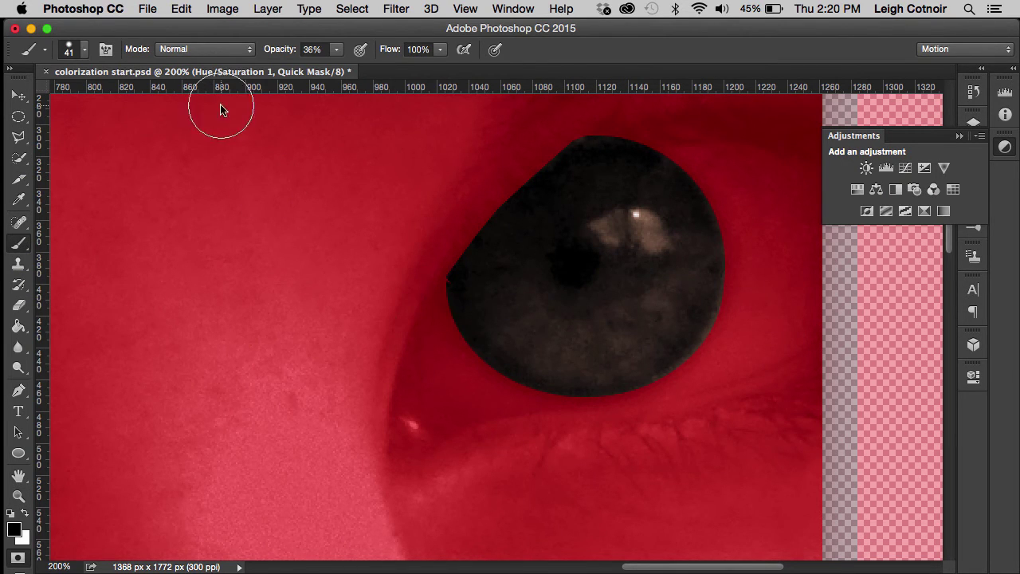
left_click(336, 50)
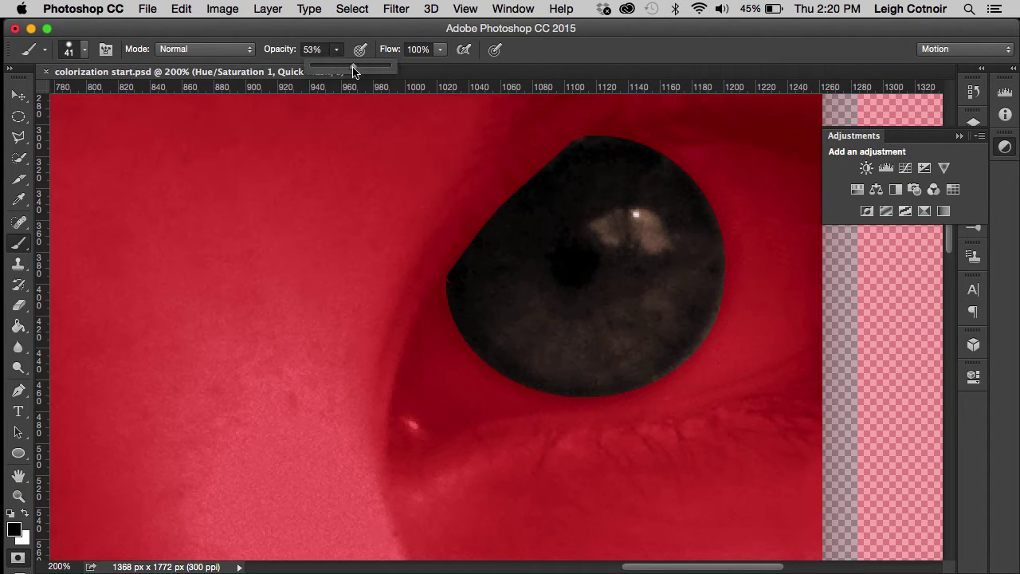
left_click(85, 50)
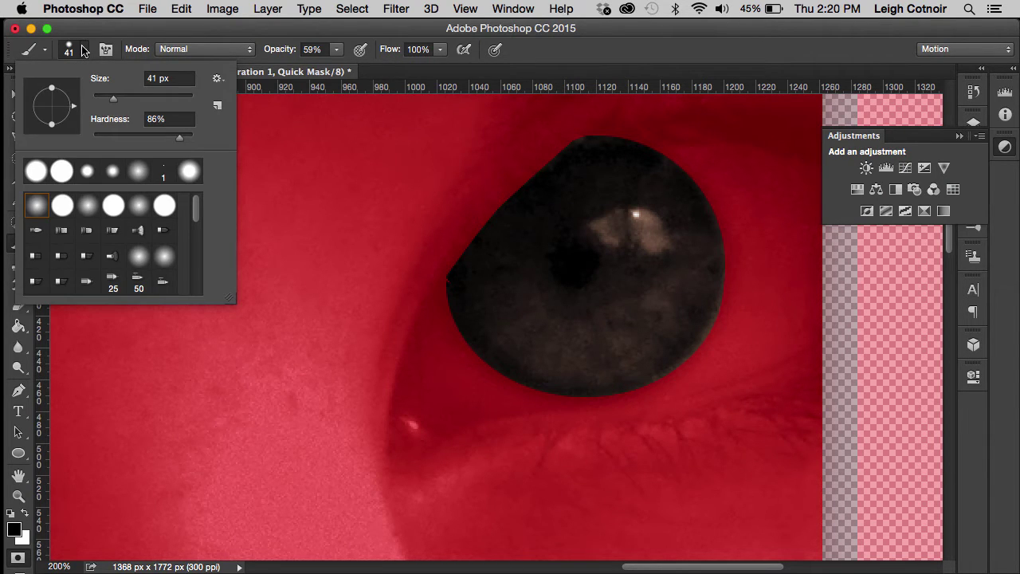
left_click(85, 50)
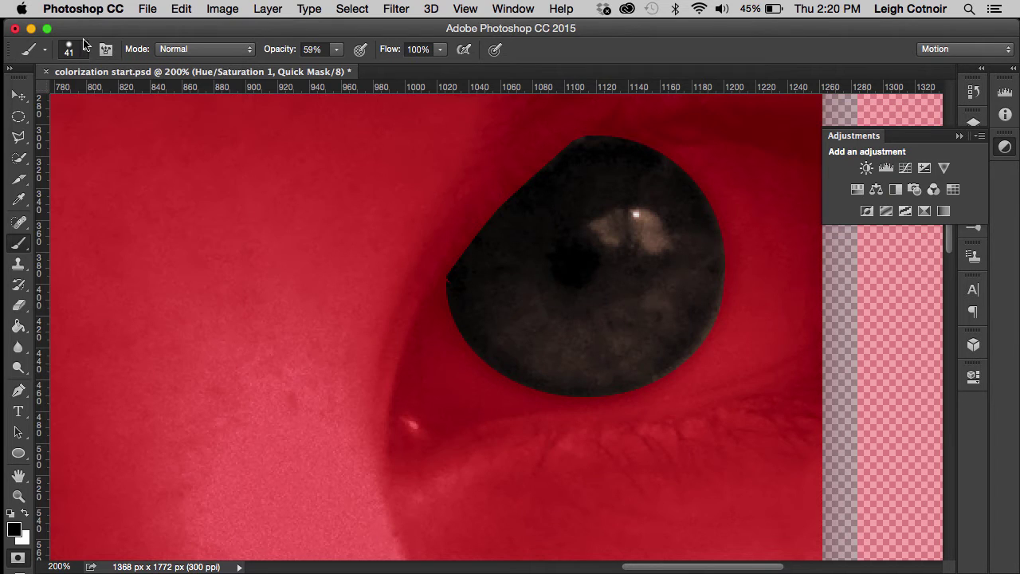
left_click(574, 261)
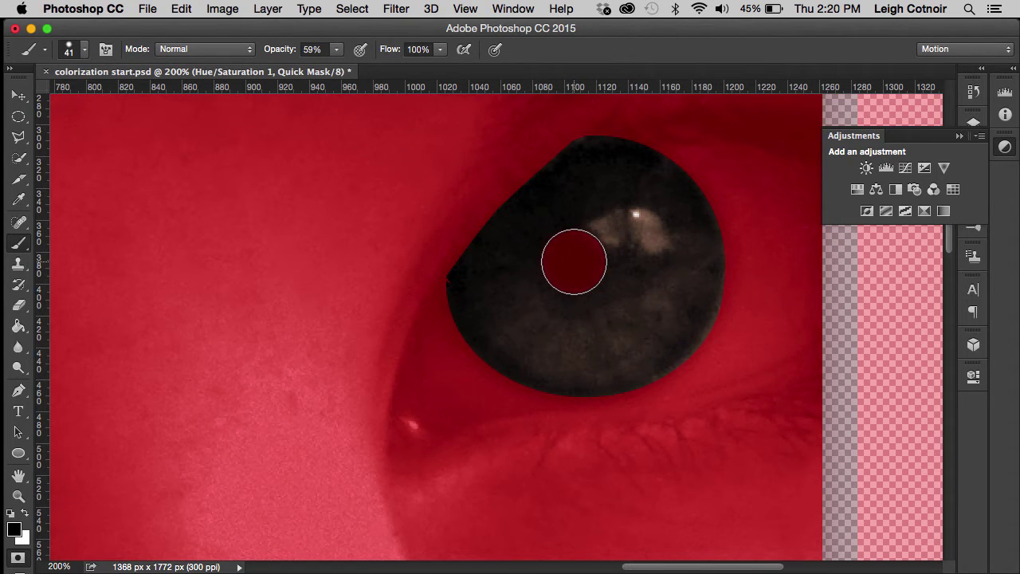
key("super+z")
key("super+z")
Step: Build up the pupil's mask with extra dabs at 25 px and 38 px, and set the brush size to 36 px
left_click(84, 51)
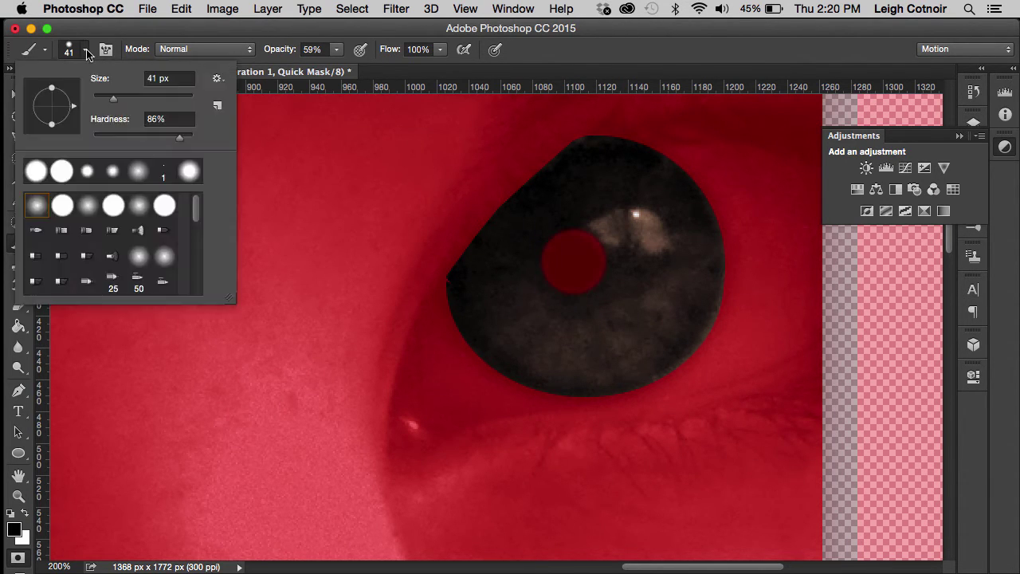
left_click_drag(114, 102, 112, 104)
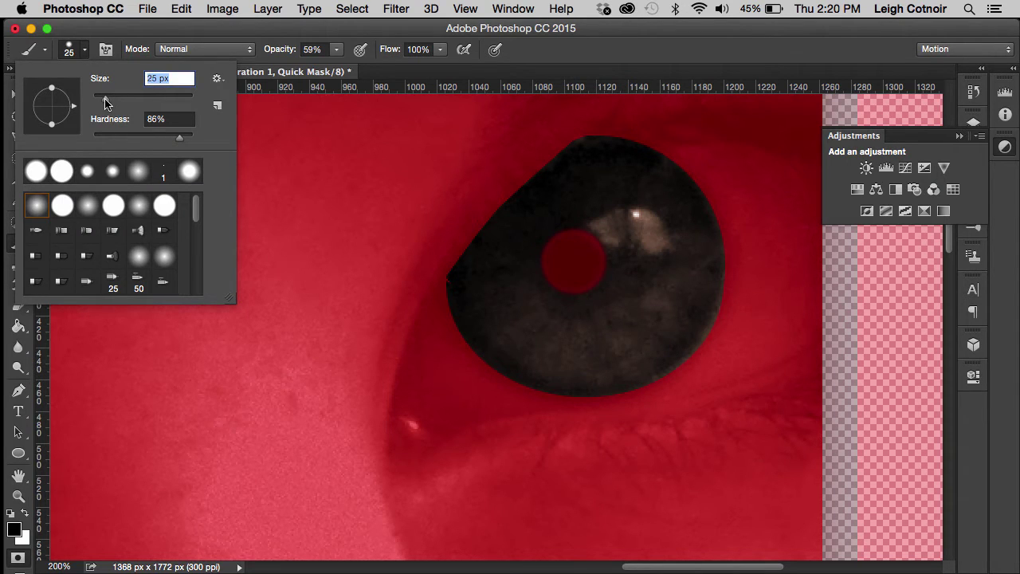
left_click(574, 263)
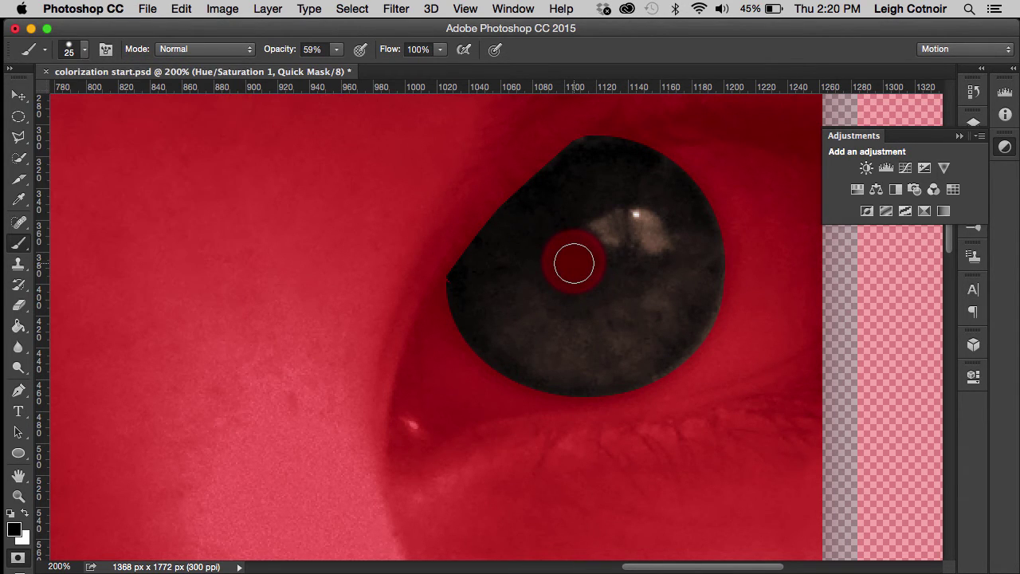
left_click(84, 51)
left_click_drag(111, 102, 113, 102)
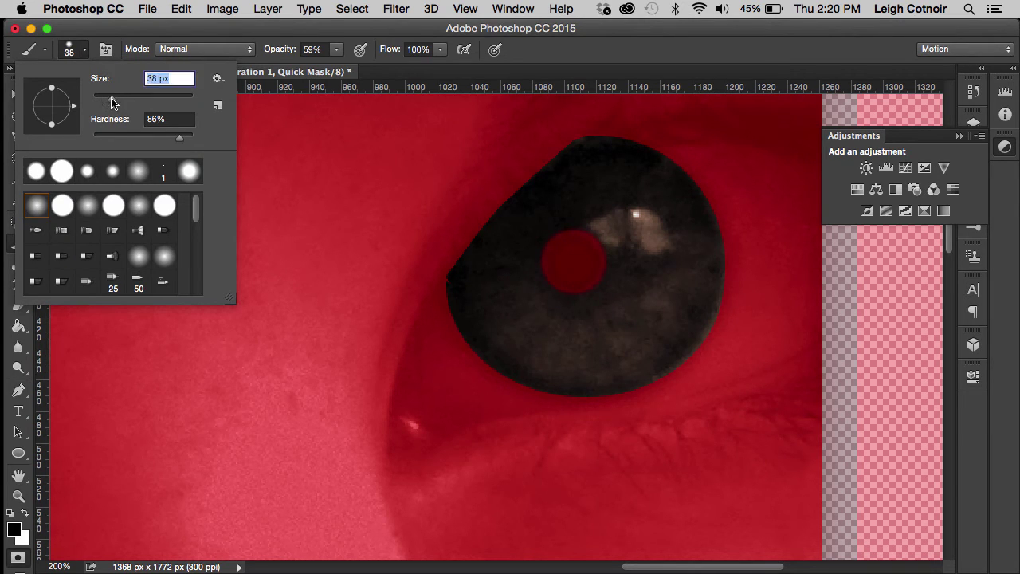
left_click(573, 261)
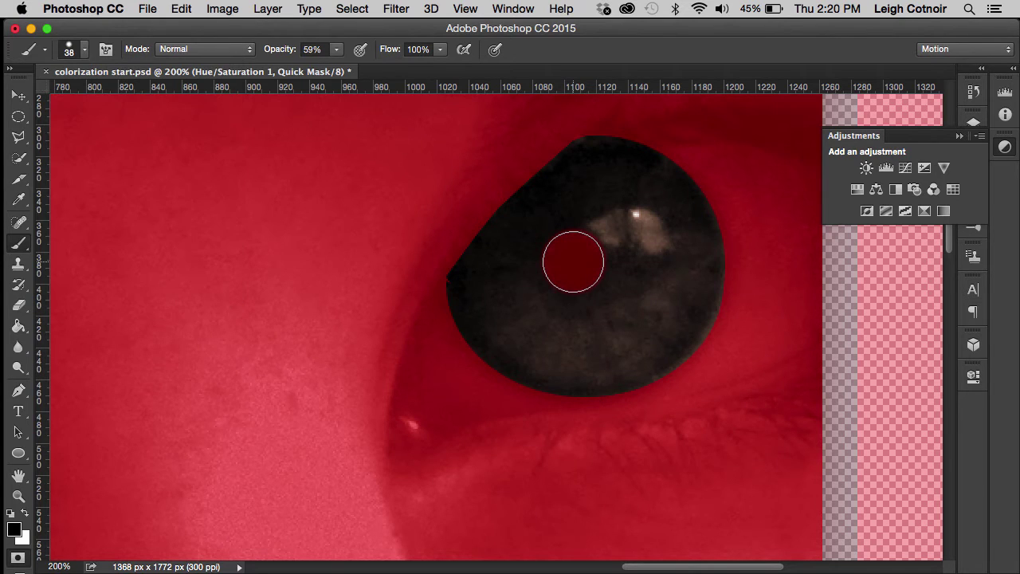
left_click(85, 51)
left_click(151, 78)
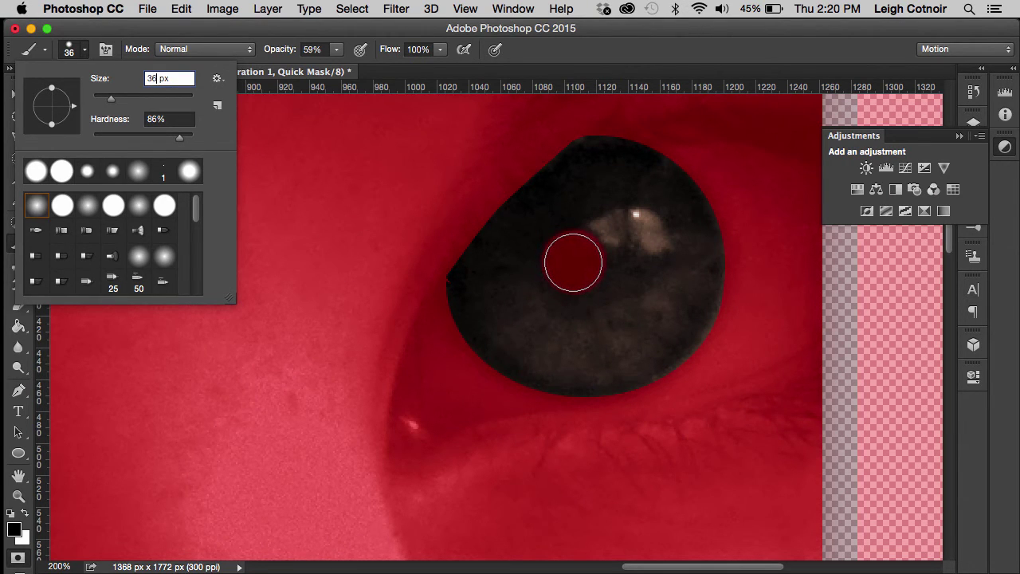
key("Return")
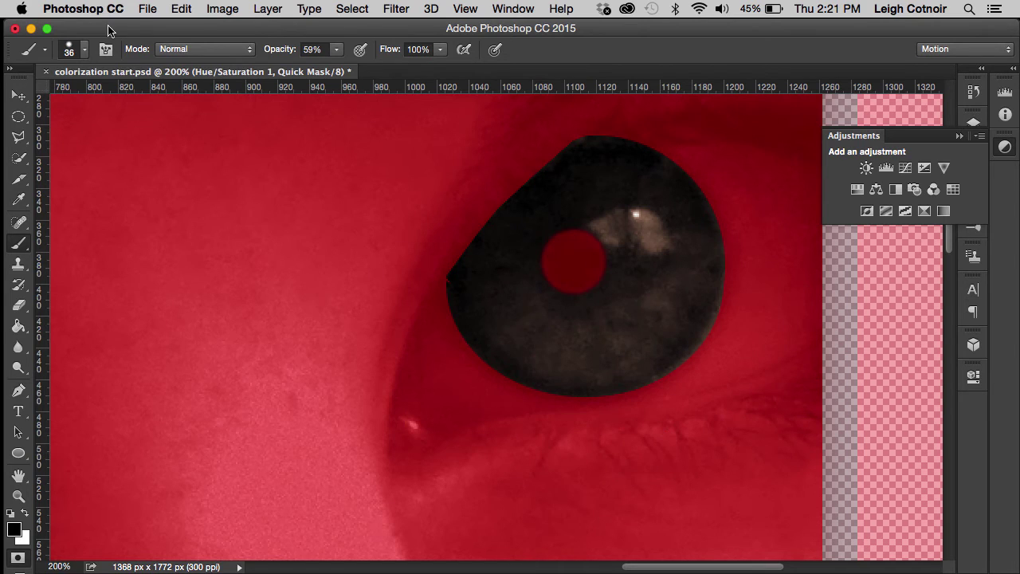
Step: Set the brush to 22% hardness and 19 px, and paint a softer mask edge along the iris's lower-right side
left_click(83, 50)
left_click(136, 137)
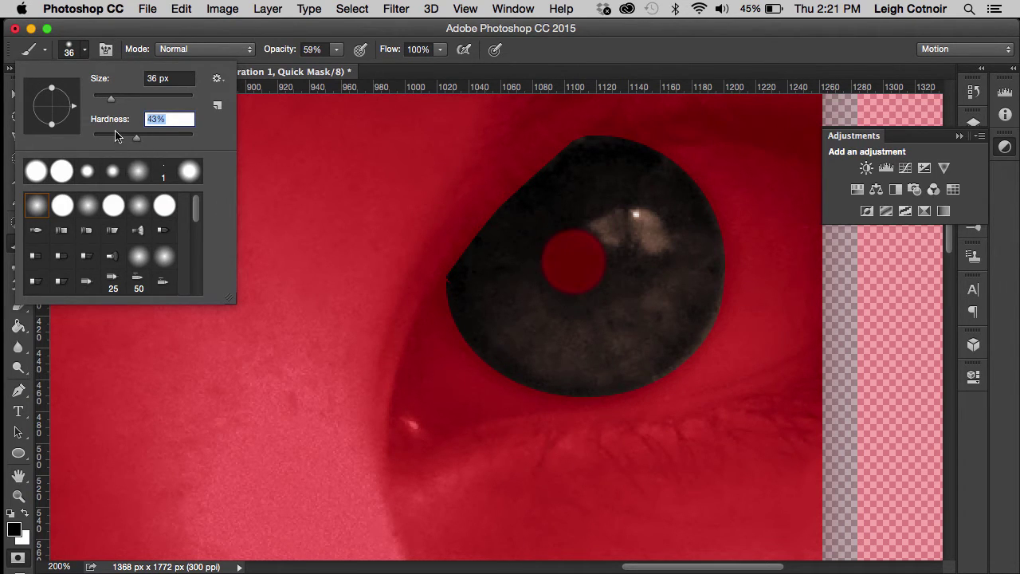
key("Return")
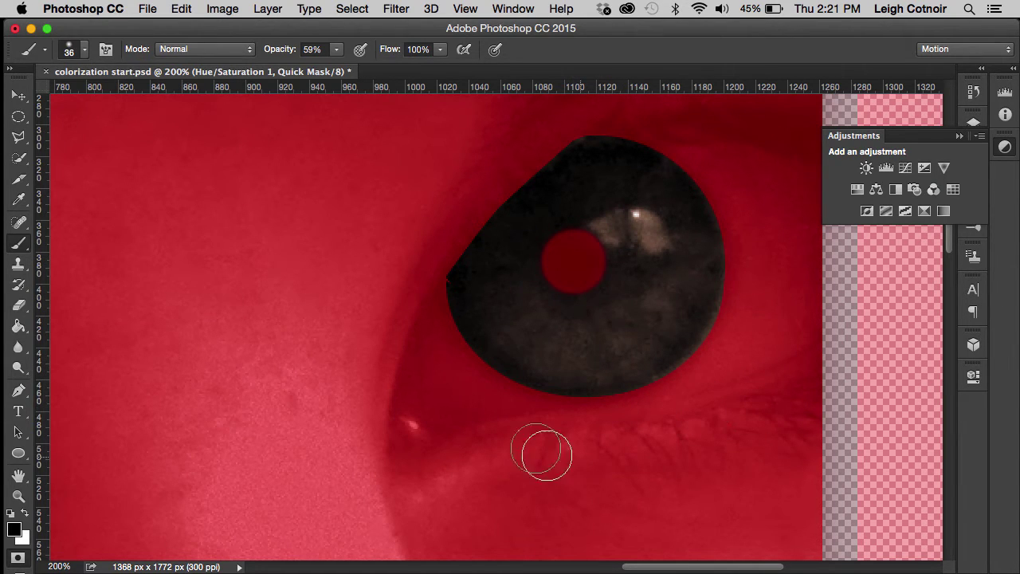
left_click(71, 54)
left_click_drag(102, 98, 101, 98)
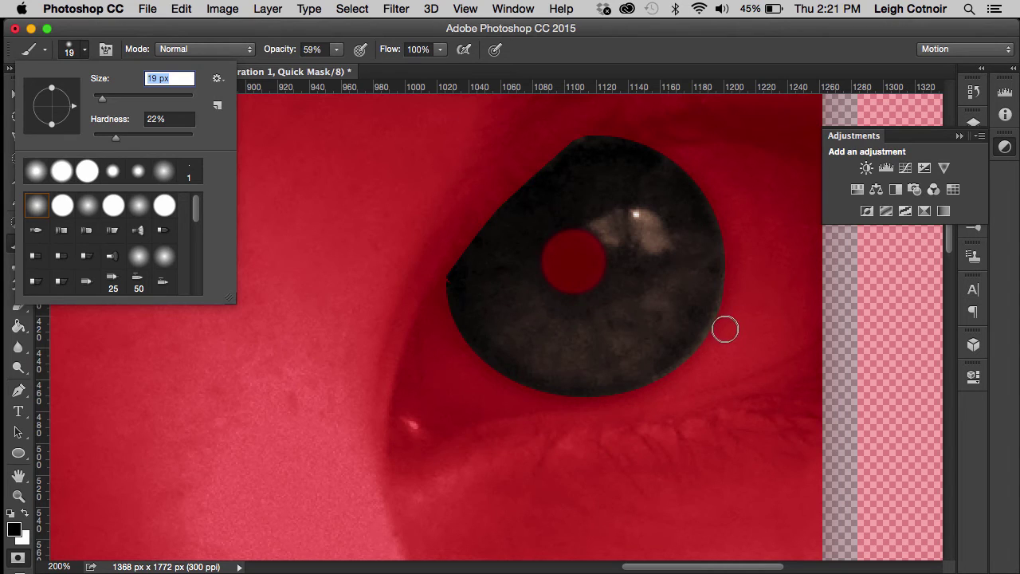
key("Return")
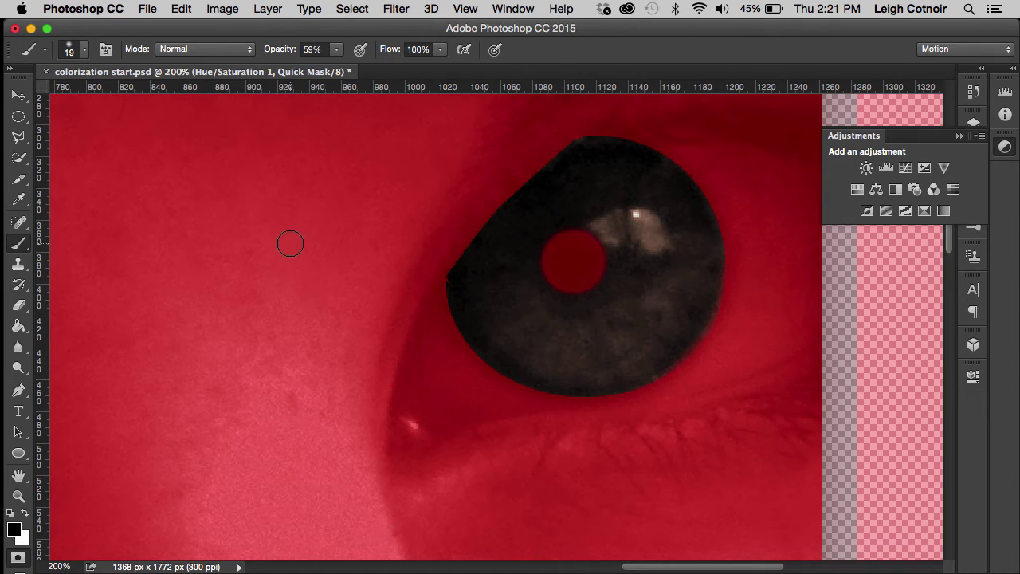
Step: Choose the Eraser and preview the iris selection outline outside Quick Mask mode before returning to the mask
left_click(19, 305)
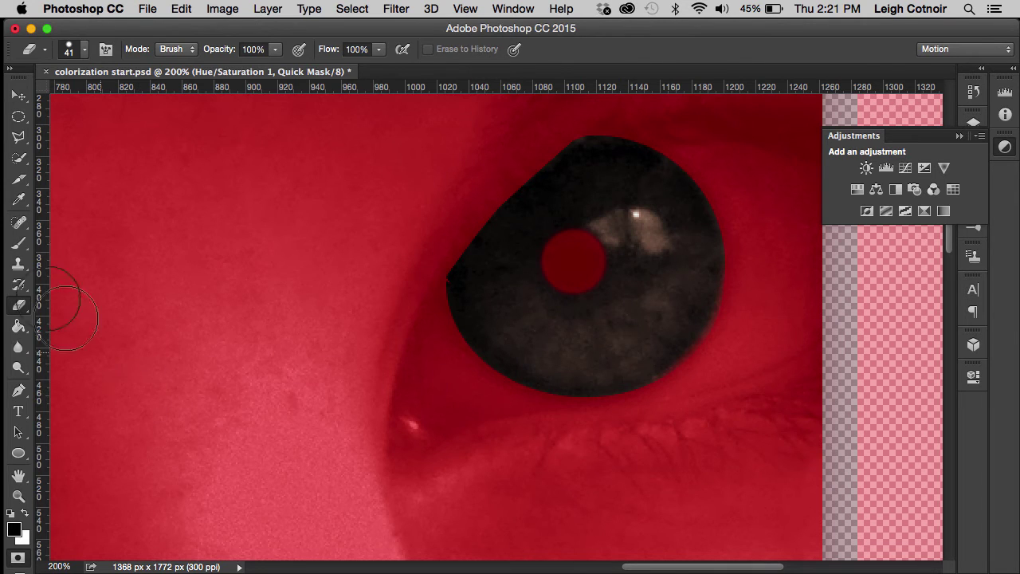
left_click(18, 558)
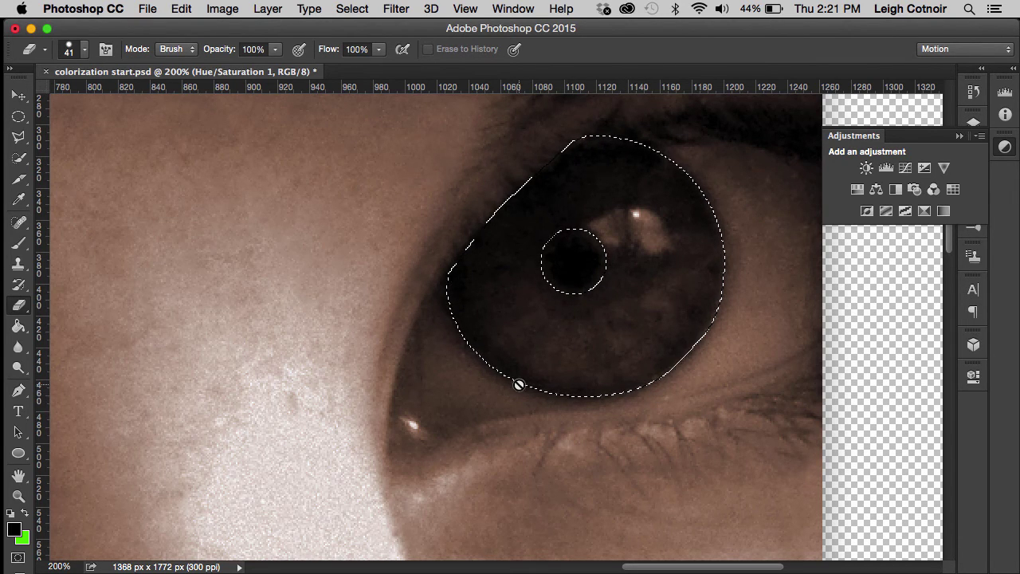
left_click(19, 558)
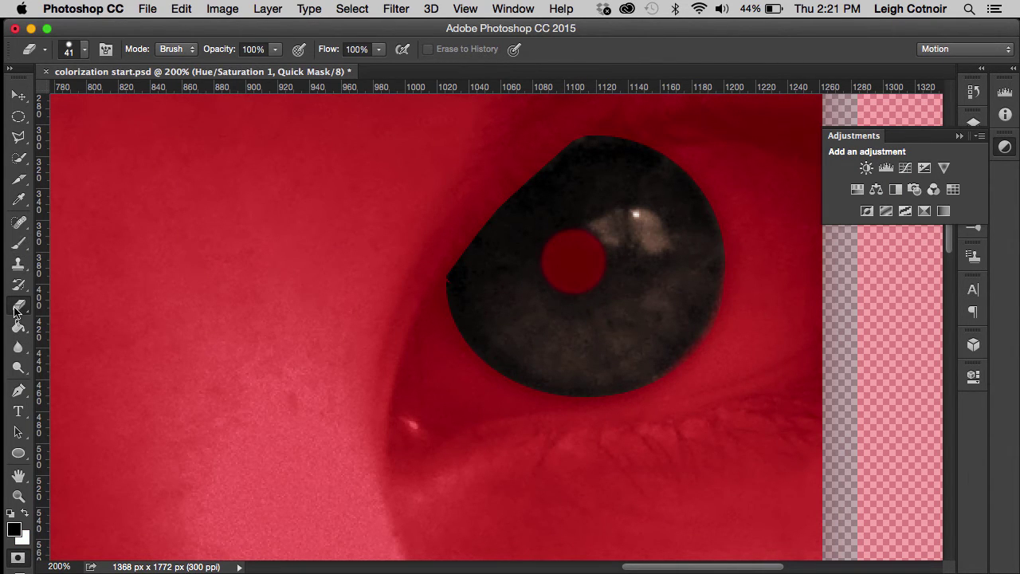
Step: Set the Eraser to 26% hardness and 23 px, and erase the mask along the iris's bottom and left edges
left_click(72, 55)
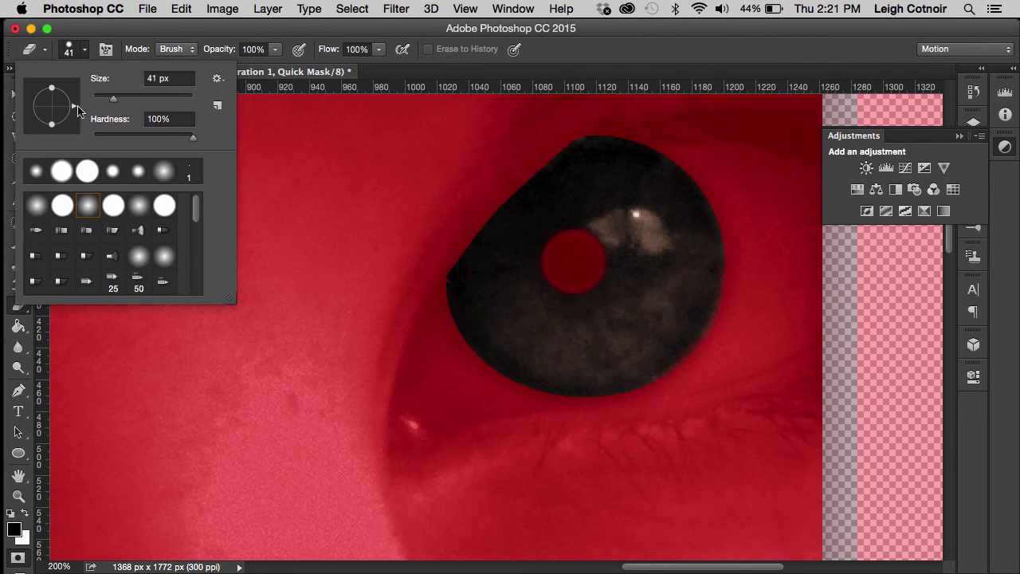
left_click(115, 137)
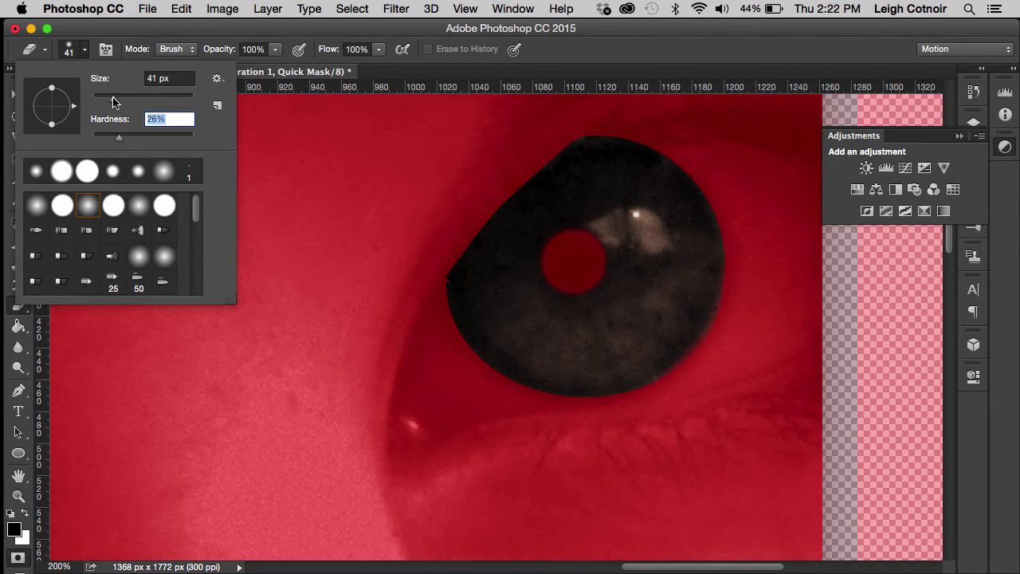
left_click_drag(113, 101, 109, 102)
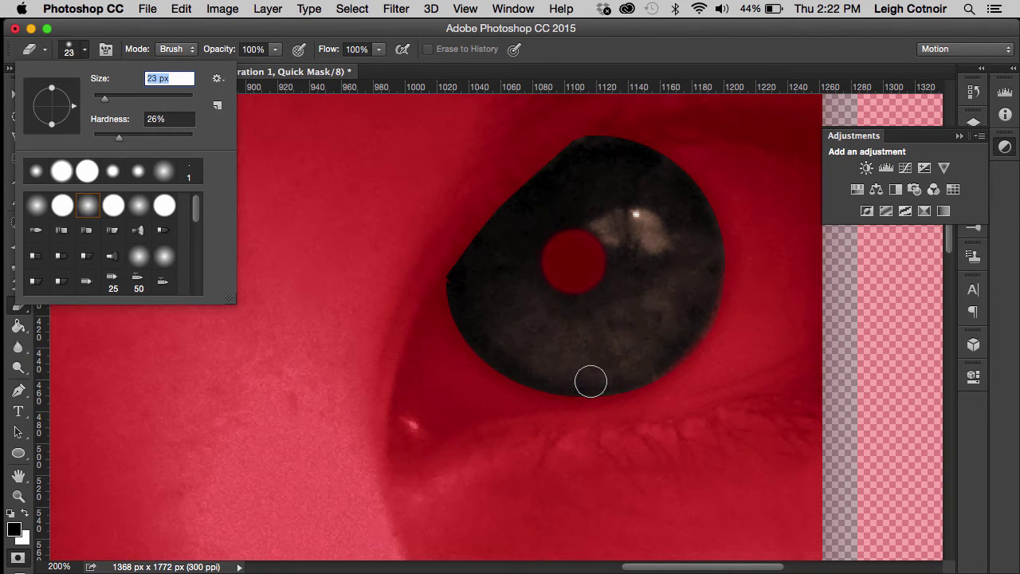
key("Return")
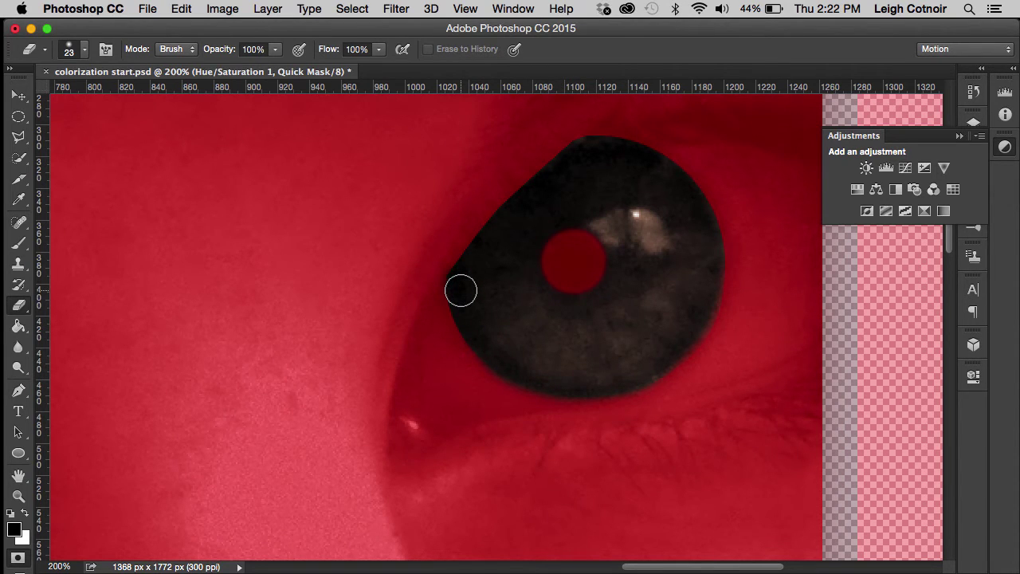
left_click_drag(461, 291, 476, 331)
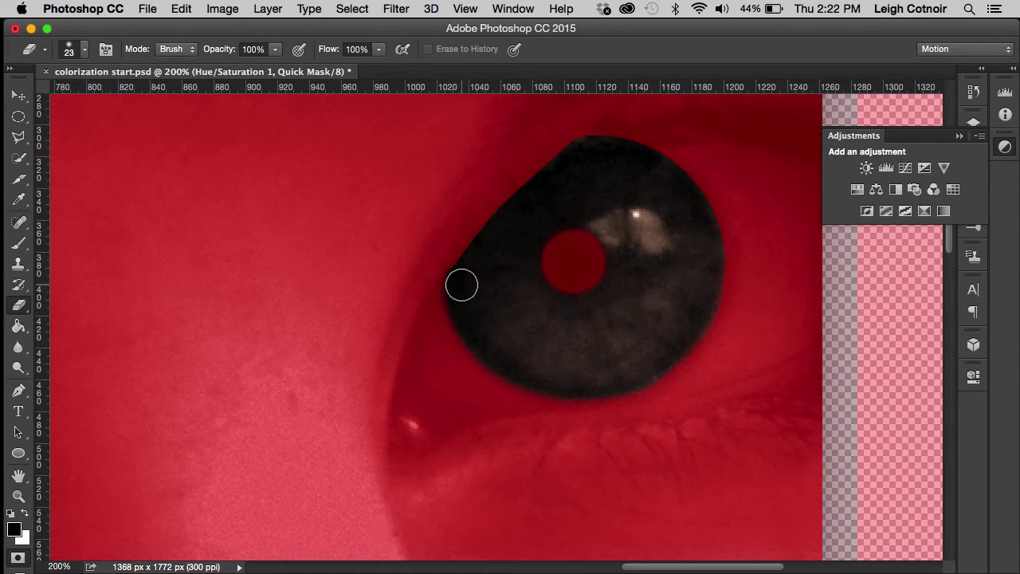
left_click(461, 285)
Step: Set the Eraser hardness to 58%, erase the mask along the iris's top and right edges, and exit Quick Mask mode
left_click(85, 50)
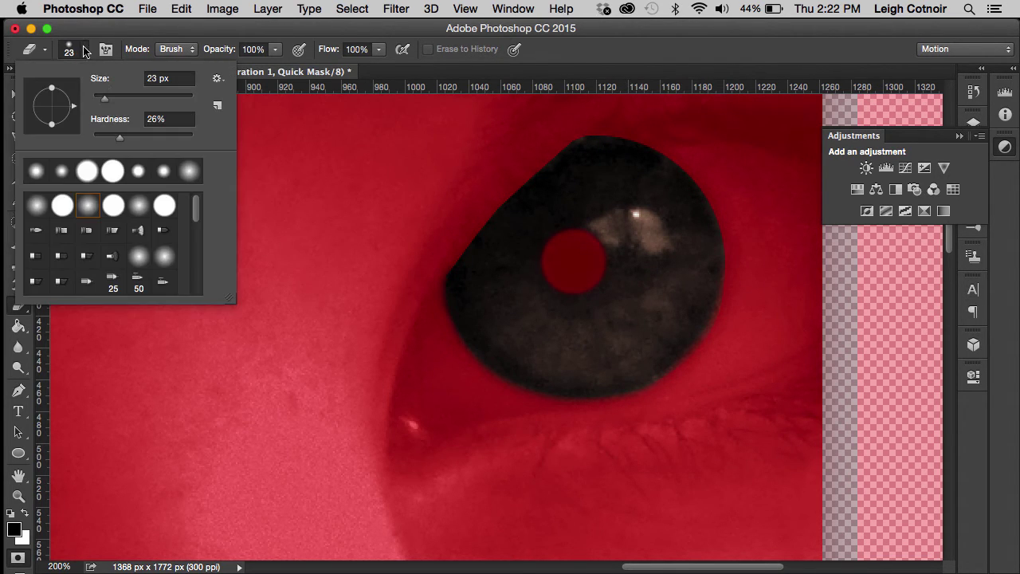
left_click_drag(112, 141, 106, 141)
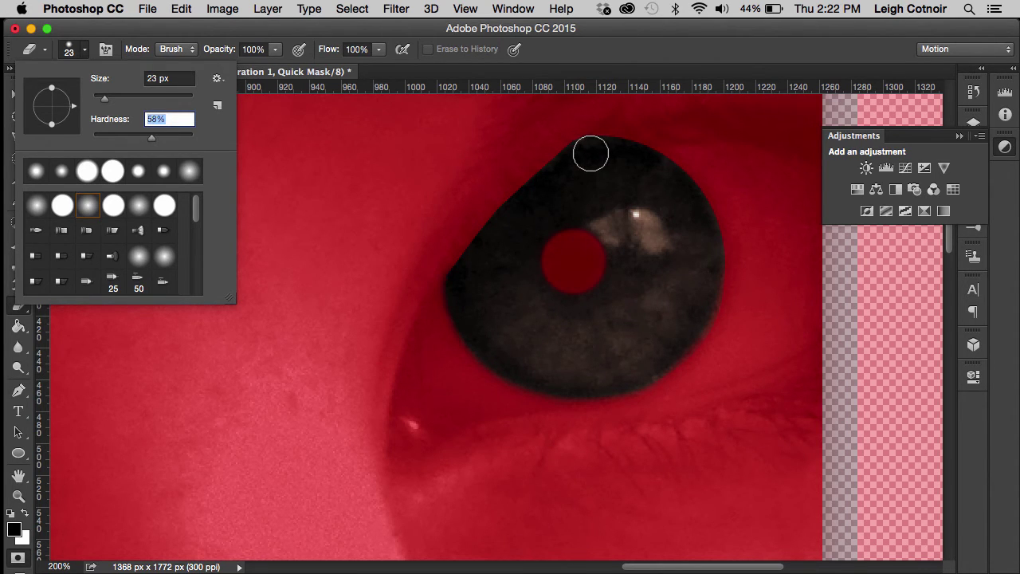
key("Return")
mouse_move(595, 154)
left_mouse_down()
mouse_move(665, 179)
mouse_move(657, 170)
mouse_move(645, 166)
mouse_move(692, 202)
mouse_move(705, 238)
mouse_move(693, 210)
mouse_move(704, 237)
left_mouse_up()
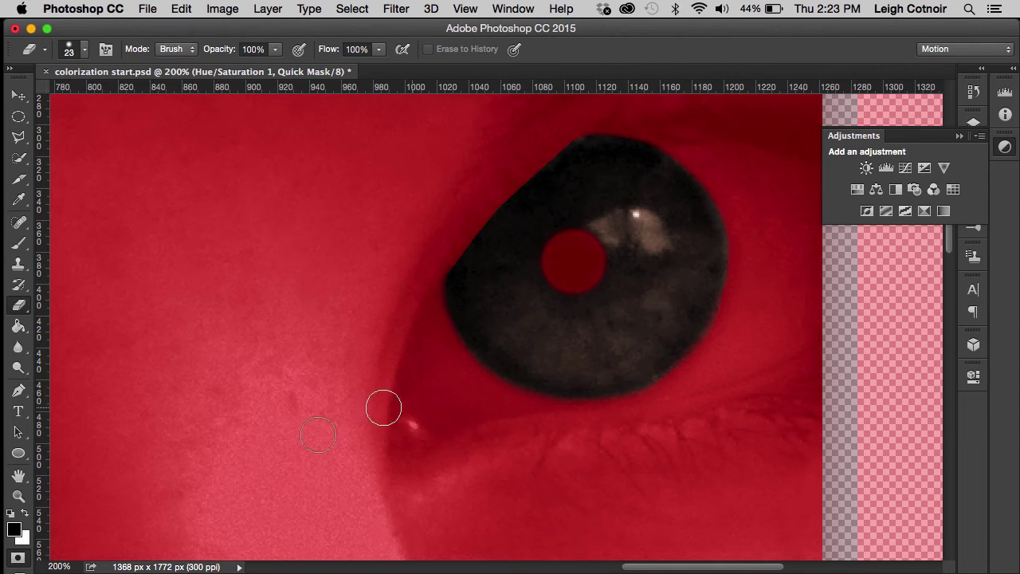
left_click(18, 560)
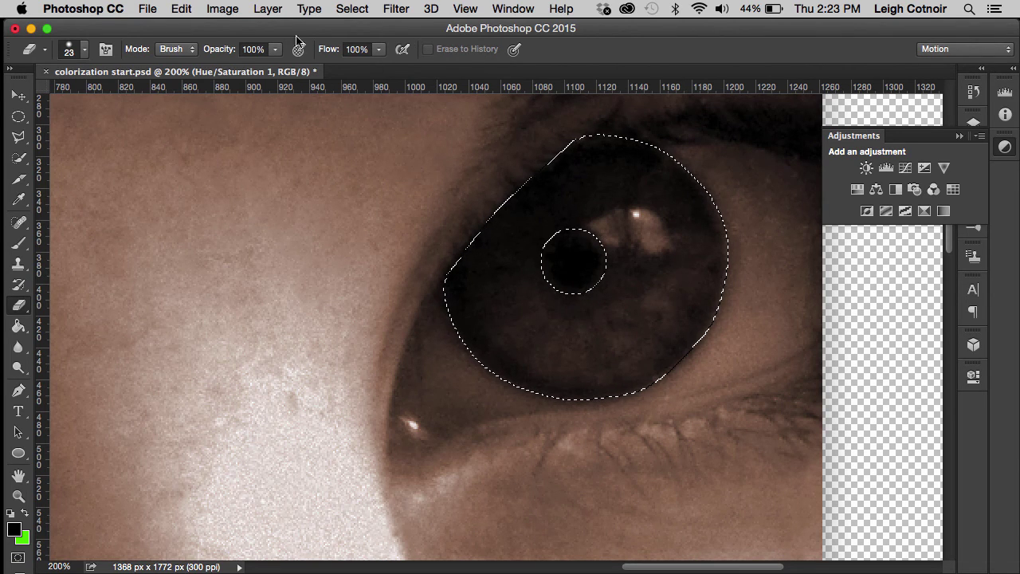
Step: Save the current iris selection as a new channel named "right iris"
left_click(223, 6)
mouse_move(295, 7)
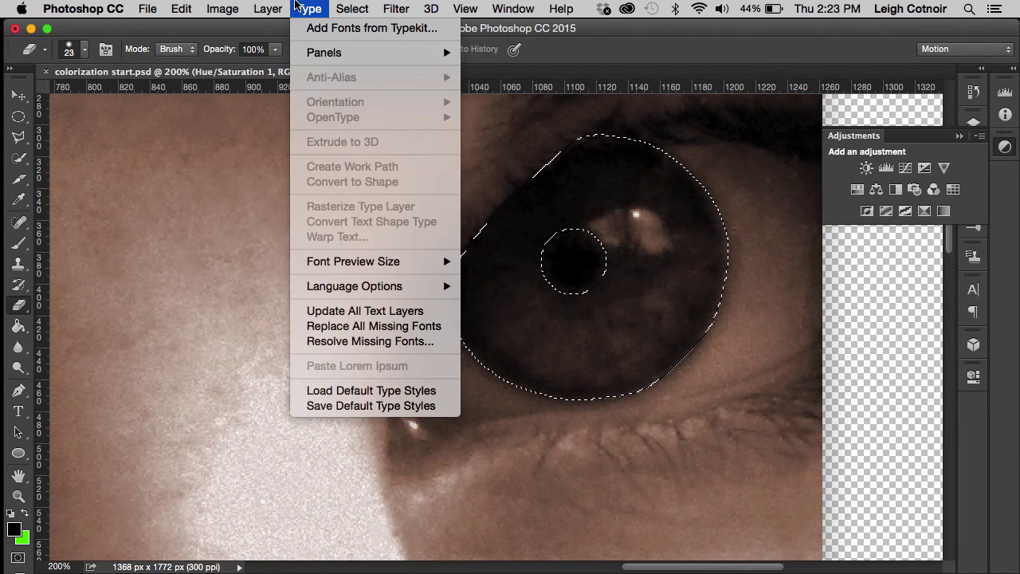
mouse_move(352, 8)
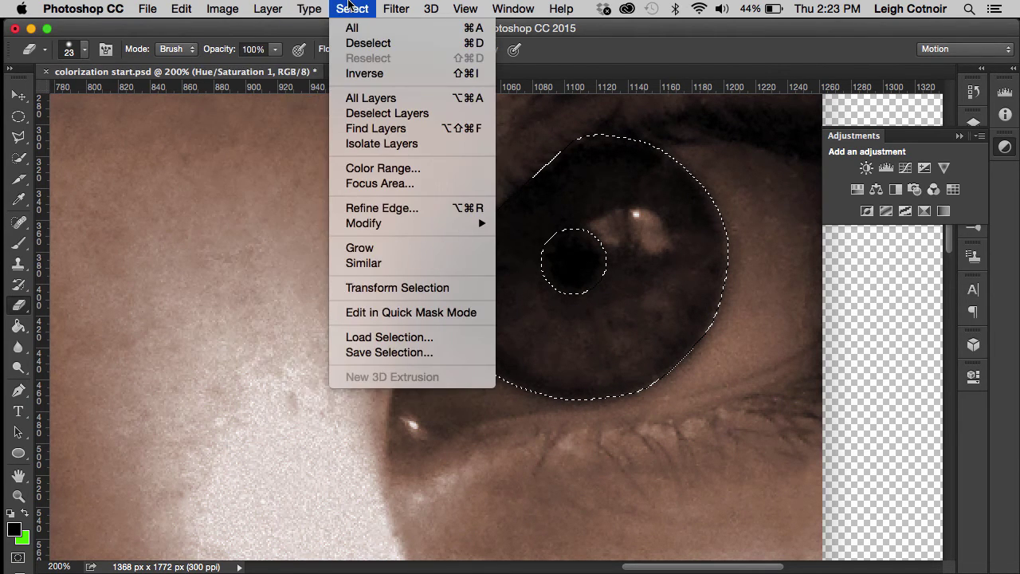
left_click(411, 355)
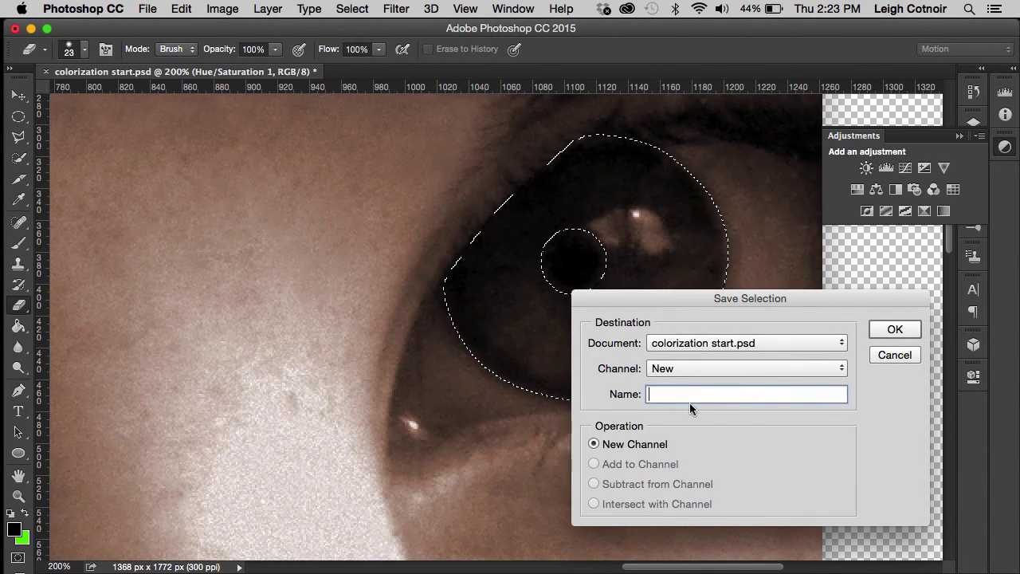
type("right iris")
key("Return")
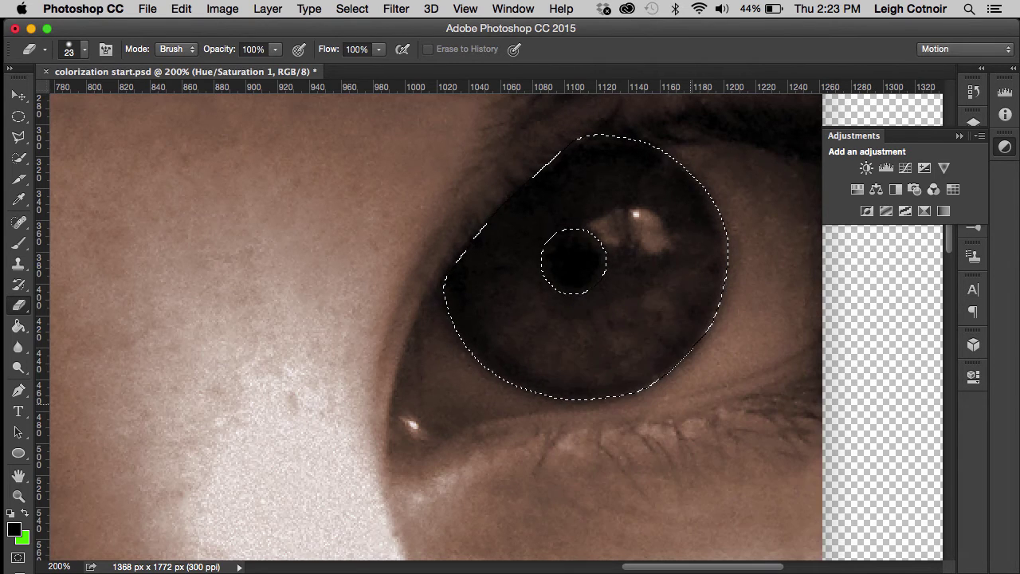
Step: Load the saved "left iris" selection, adding it to the current selection so both irises are selected together
left_click(17, 496)
key("alt")
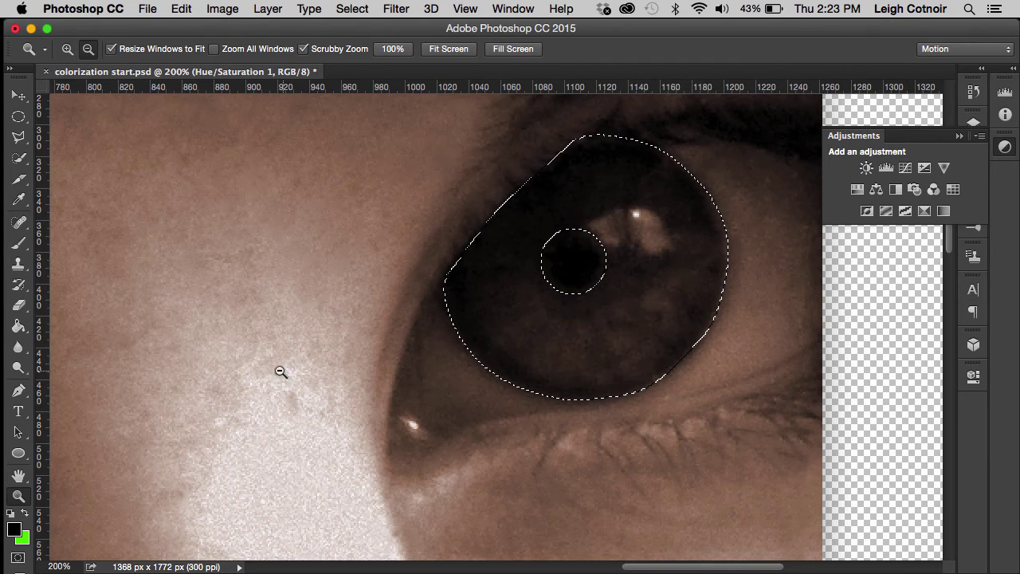
left_click(261, 374, "alt")
left_click(210, 399, "alt")
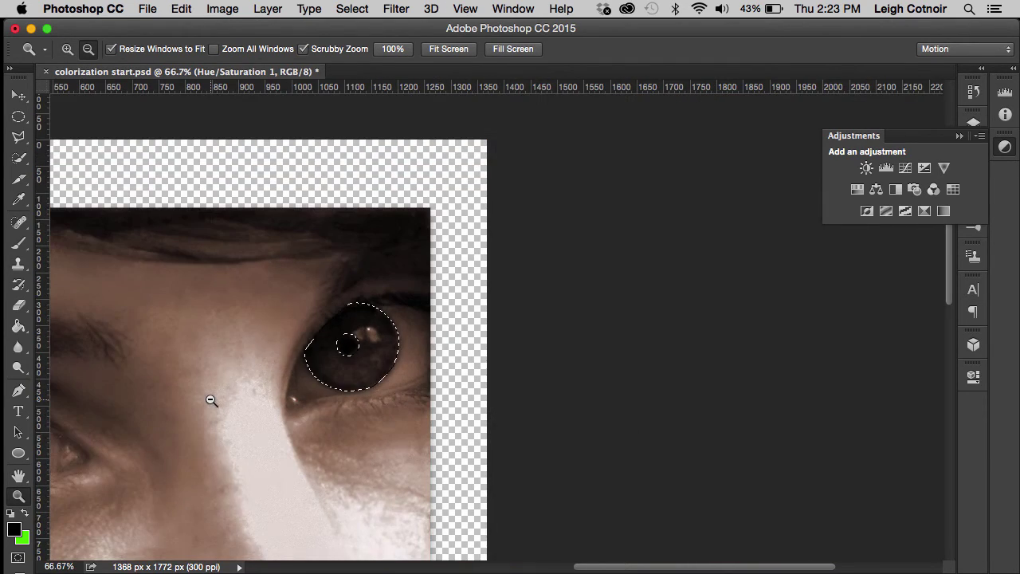
scroll(210, 399, "left", 10)
scroll(210, 399, "down", 2)
scroll(211, 399, "left", 6)
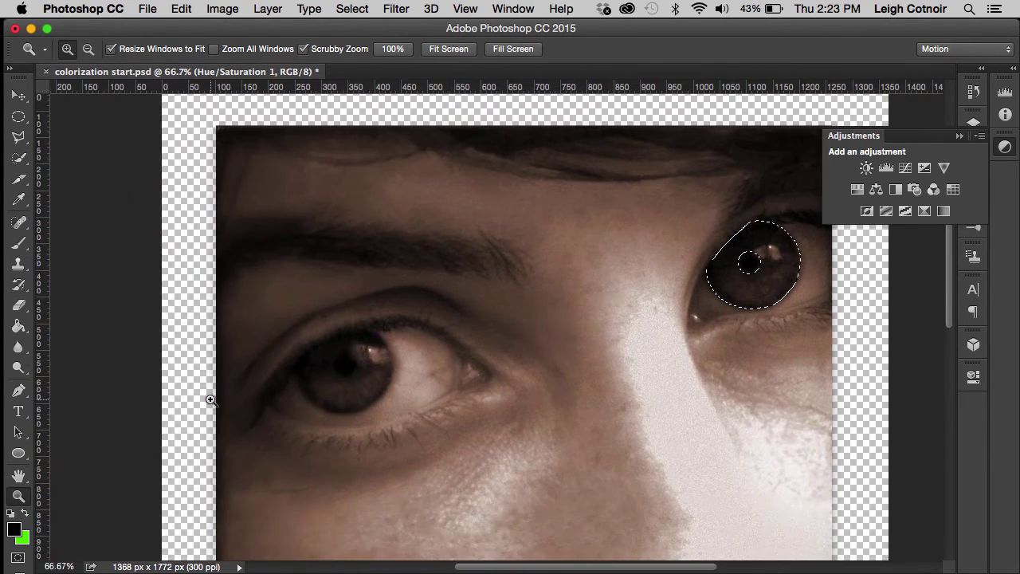
scroll(209, 399, "right", 3)
key("alt")
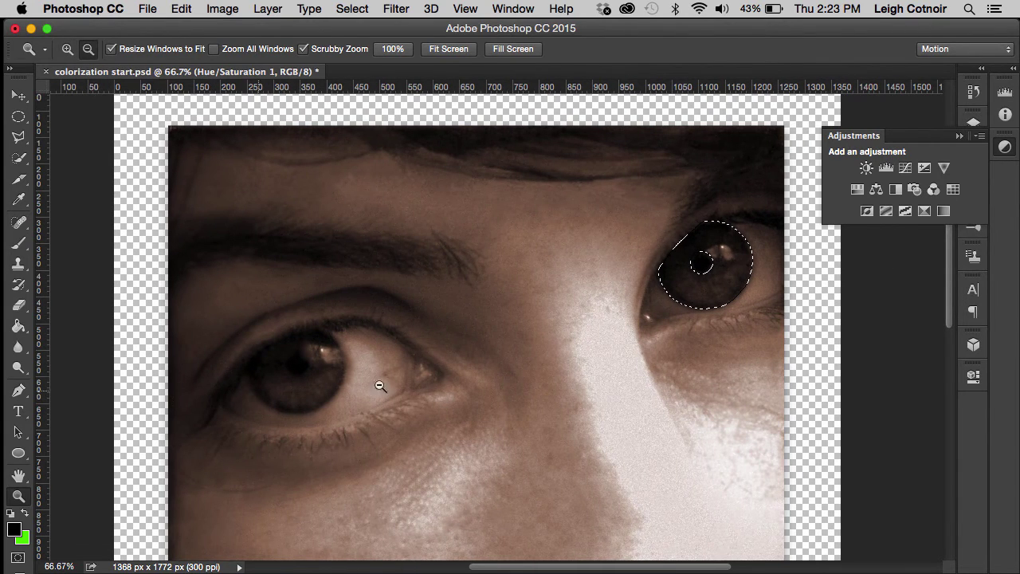
left_click(568, 395, "alt")
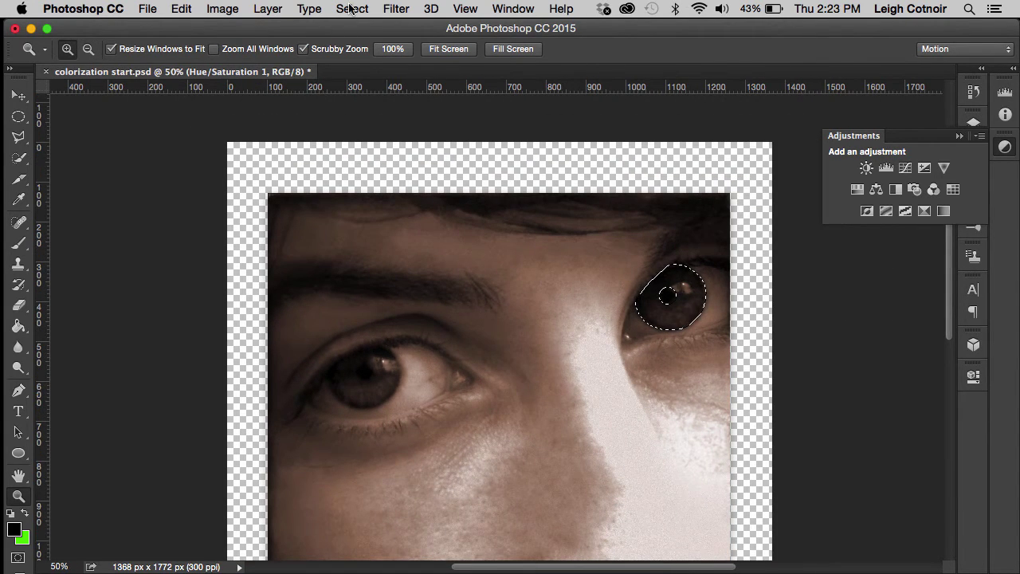
left_click(353, 9)
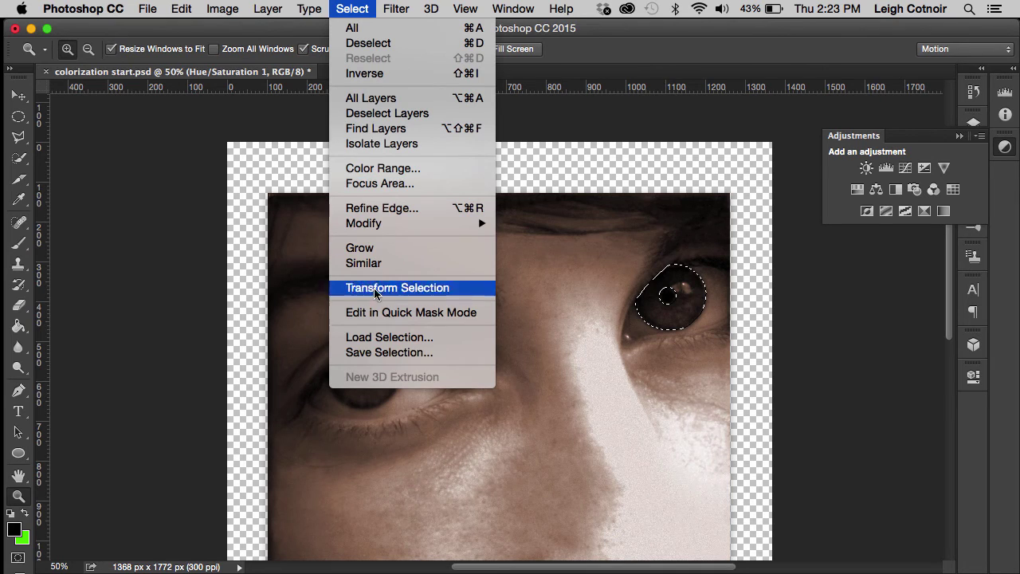
left_click(391, 339)
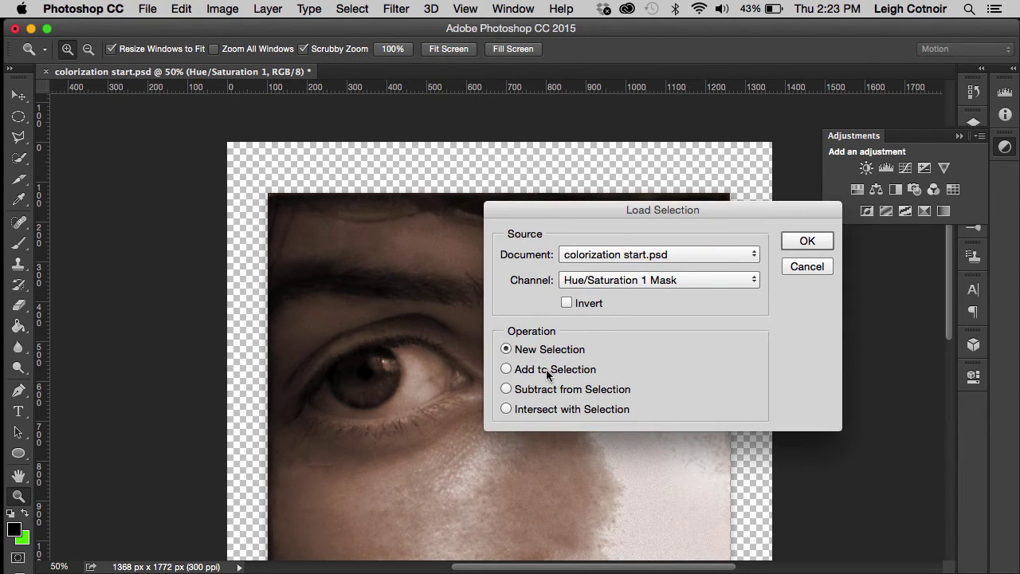
left_click(609, 280)
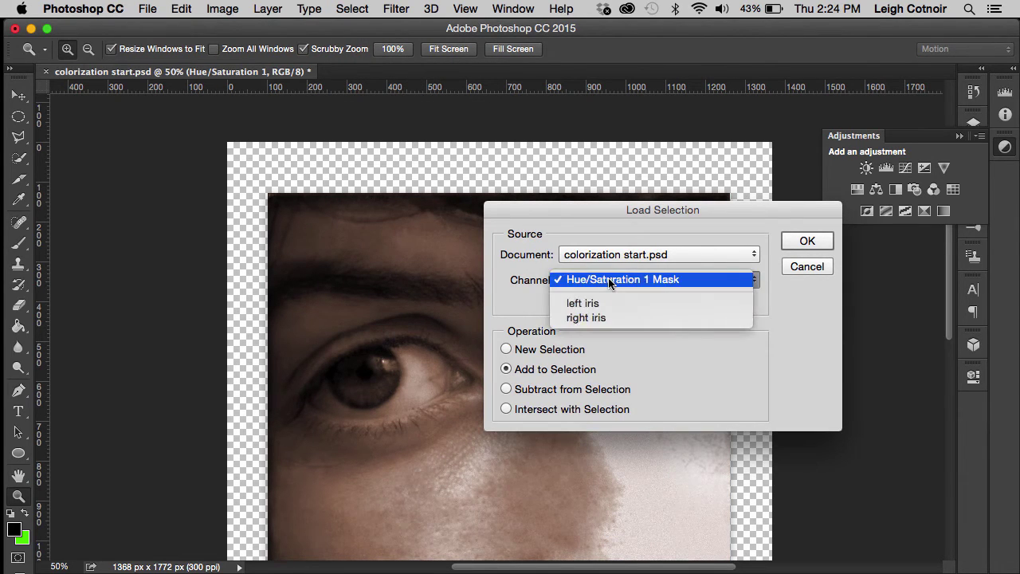
left_click(721, 298)
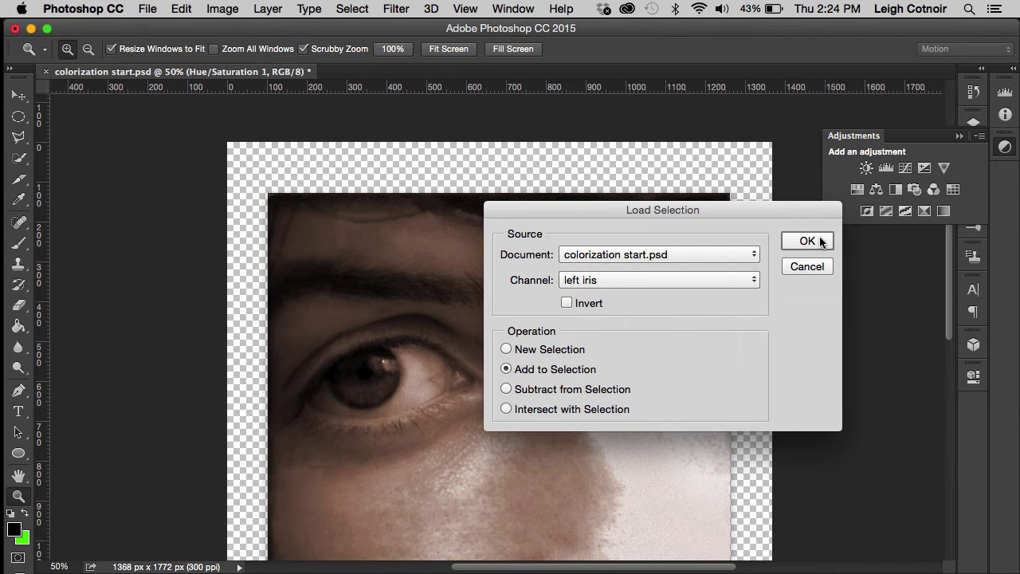
left_click(821, 239)
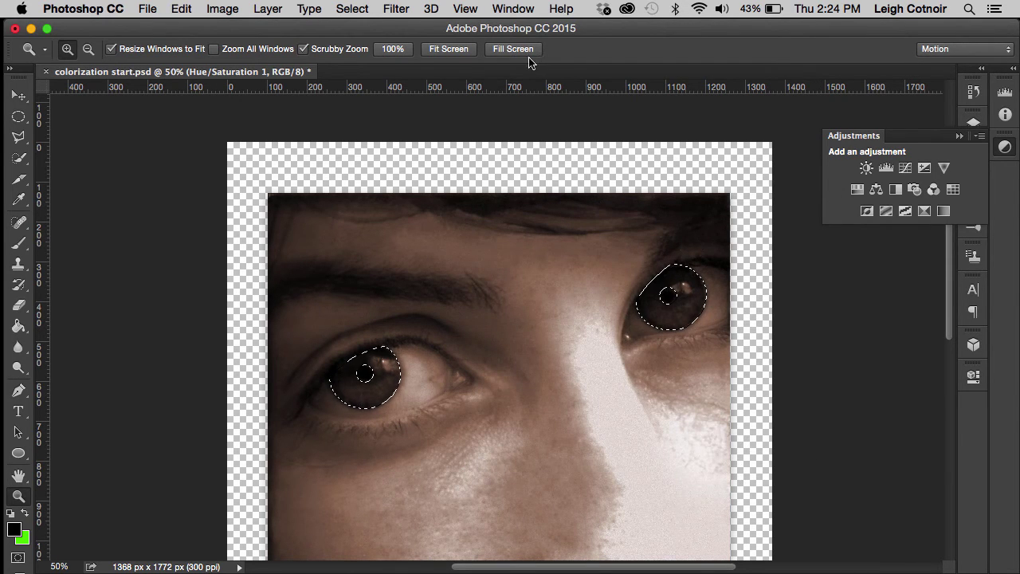
Step: Hide the selection edges while keeping both irises selected
left_click(510, 9)
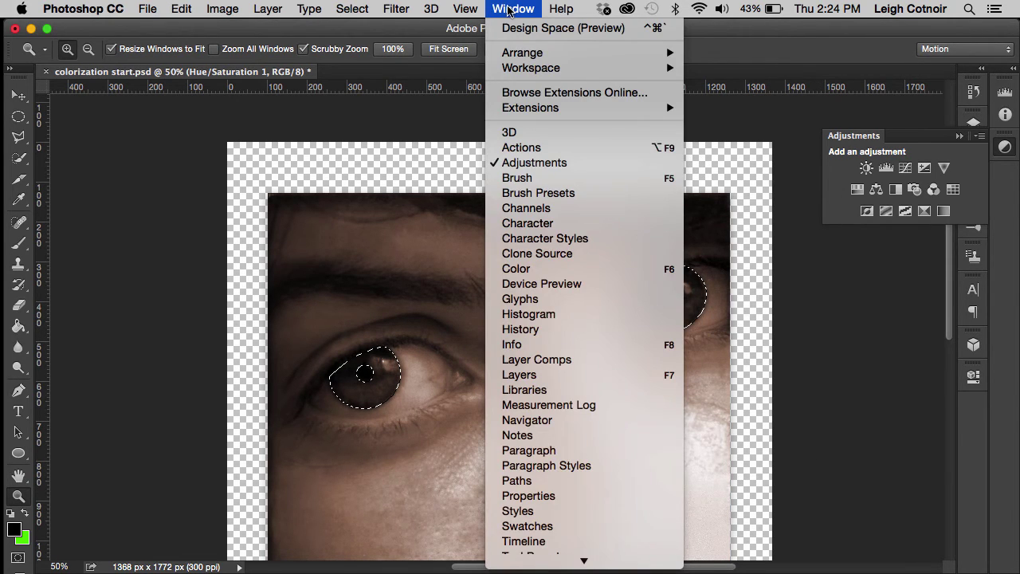
mouse_move(480, 7)
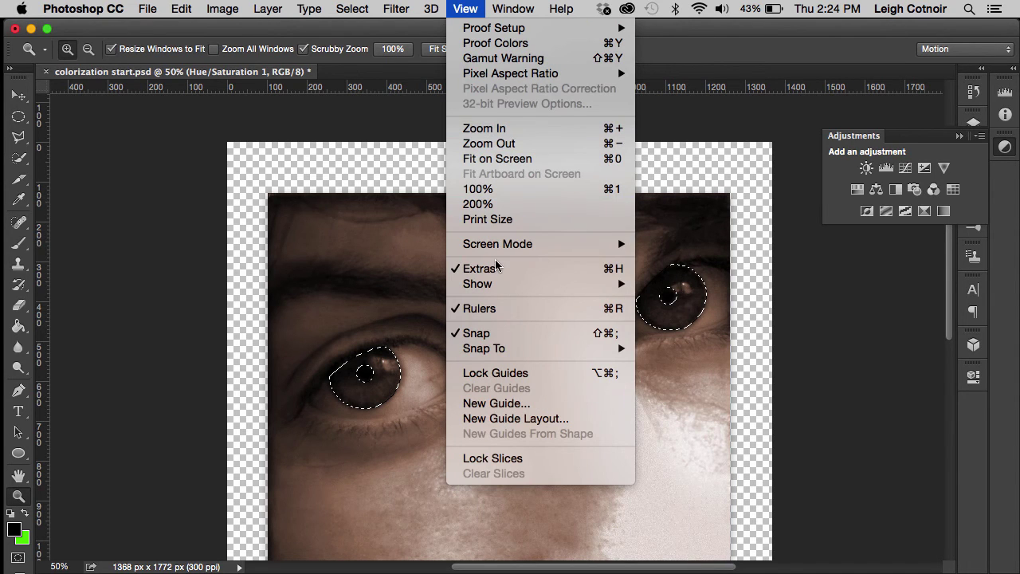
mouse_move(500, 287)
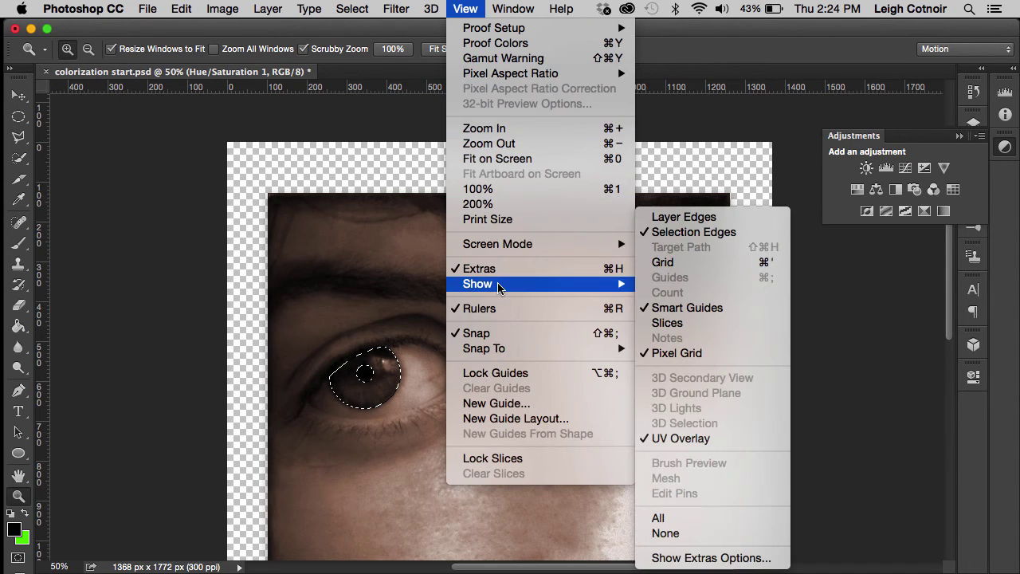
left_click(694, 232)
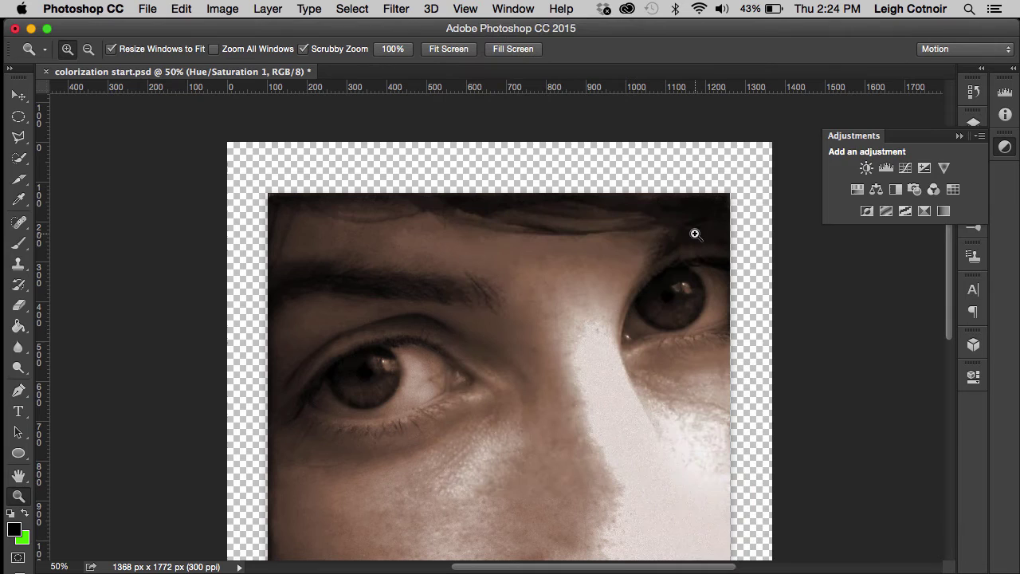
Step: Add a Hue/Saturation adjustment for the selected irises, enable Colorize, and set saturation to 17 and hue to 52
left_click(861, 191)
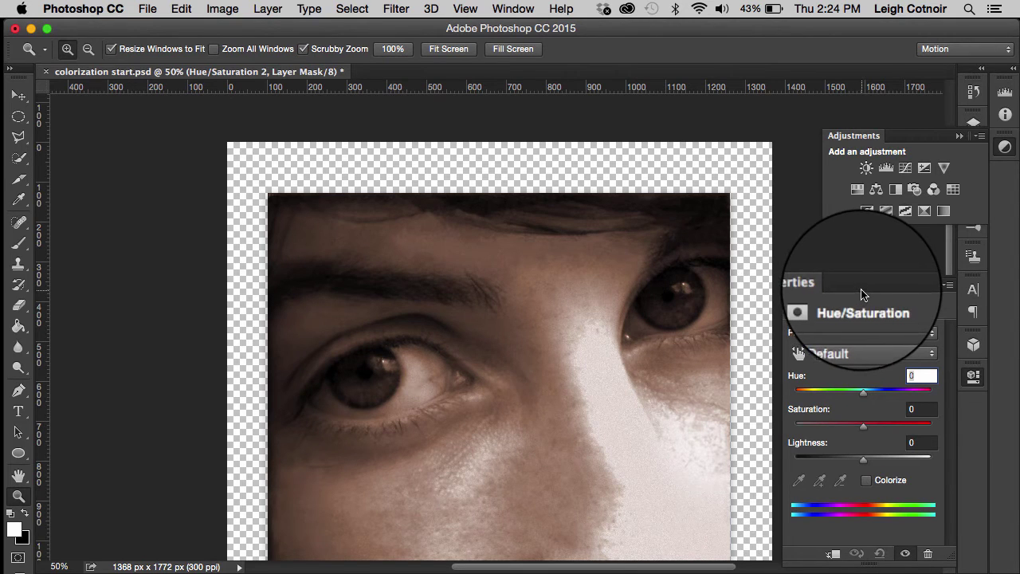
left_click_drag(861, 295, 848, 205)
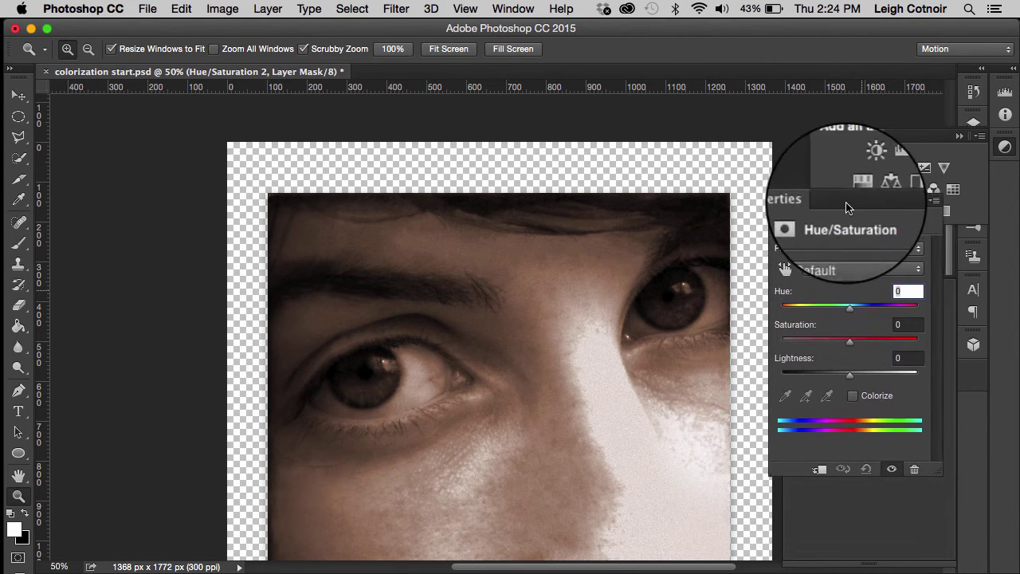
left_click(858, 389)
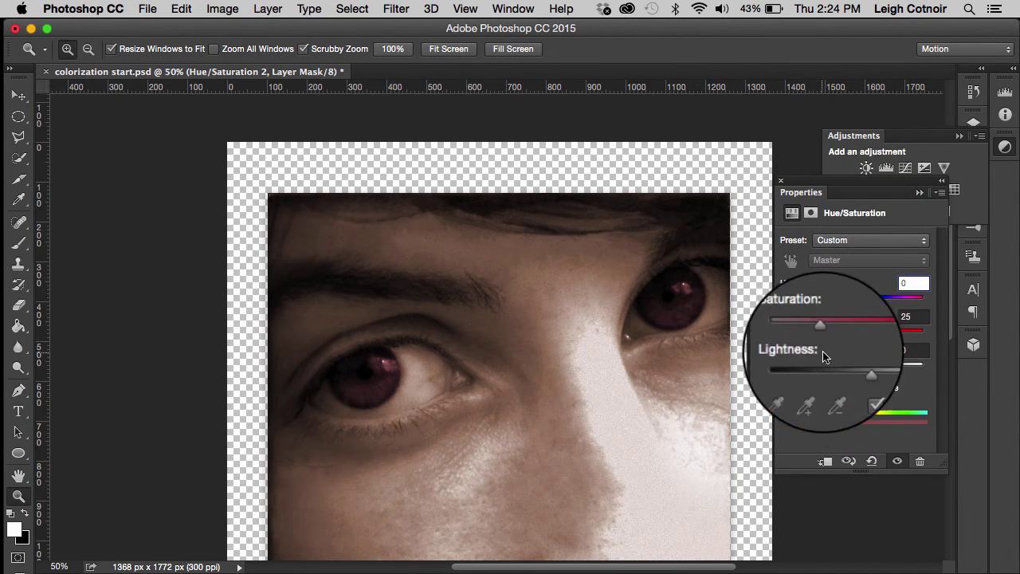
left_click_drag(822, 336, 810, 337)
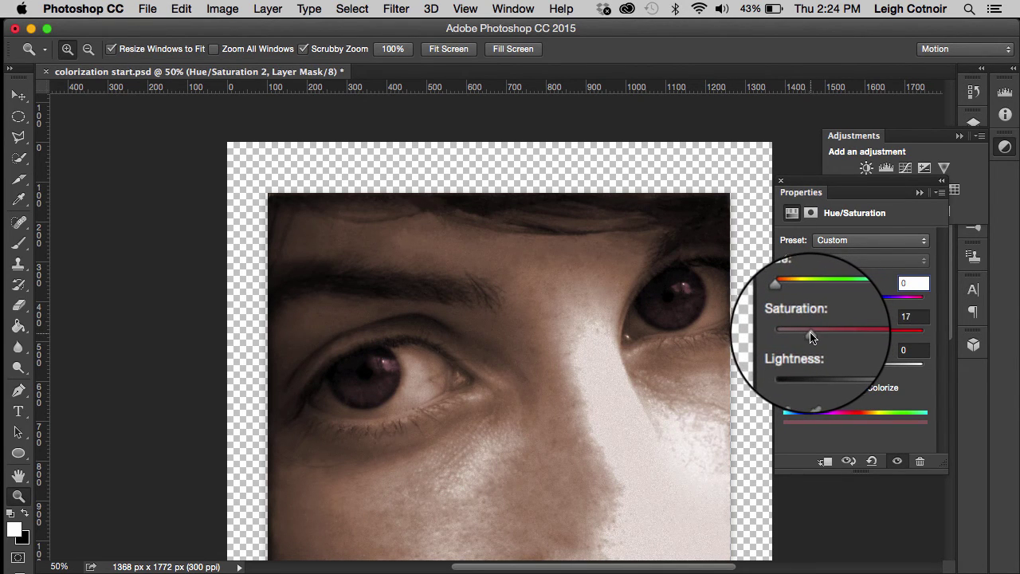
left_click_drag(787, 305, 808, 309)
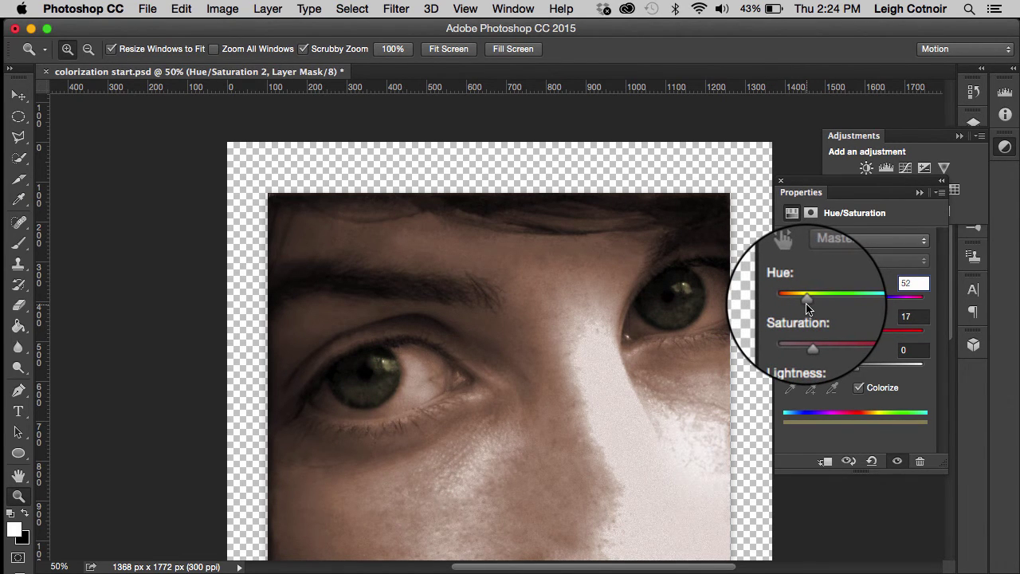
Step: Reduce the iris tint's saturation to 5 and set its hue to 69, leaving lightness at 0
scroll(652, 382, "down", 5)
scroll(652, 383, "right", 4)
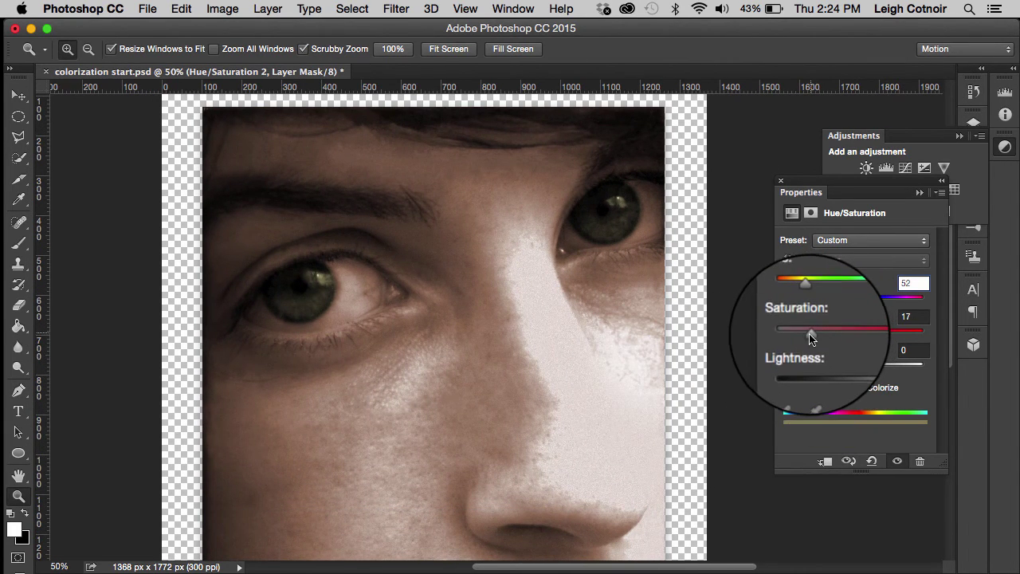
left_click_drag(809, 335, 801, 343)
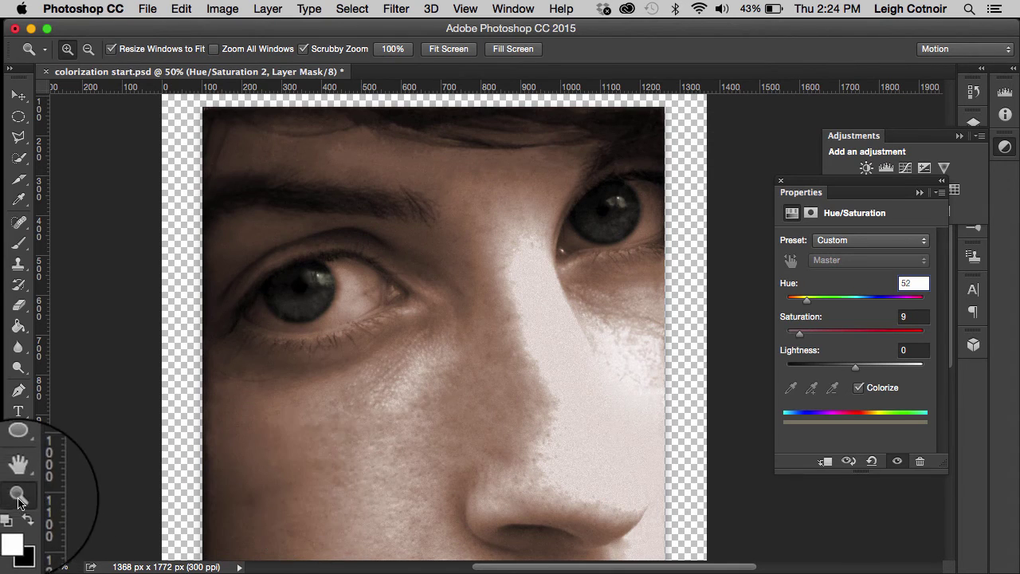
left_click(450, 405, "alt")
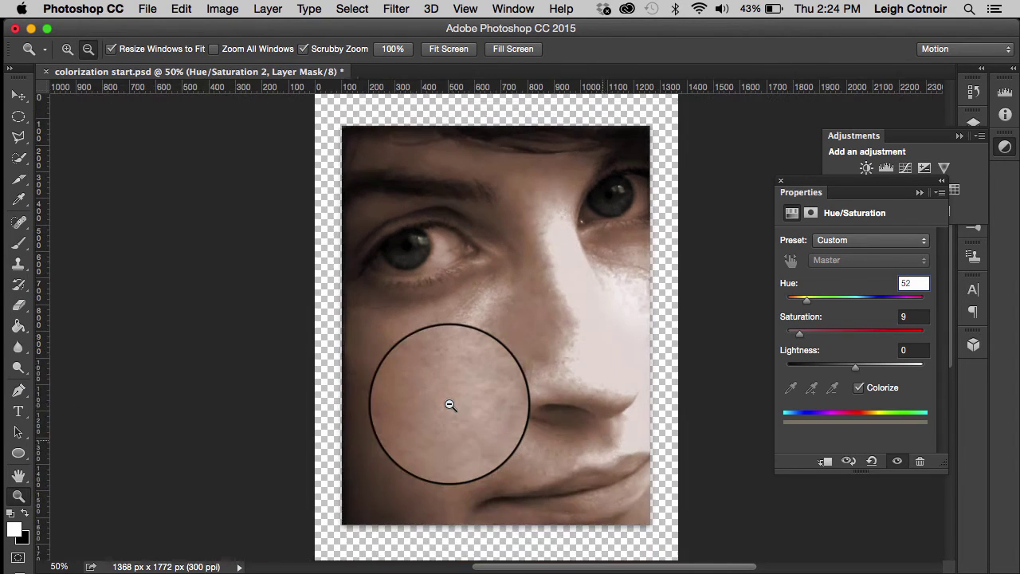
left_click(537, 354, "alt")
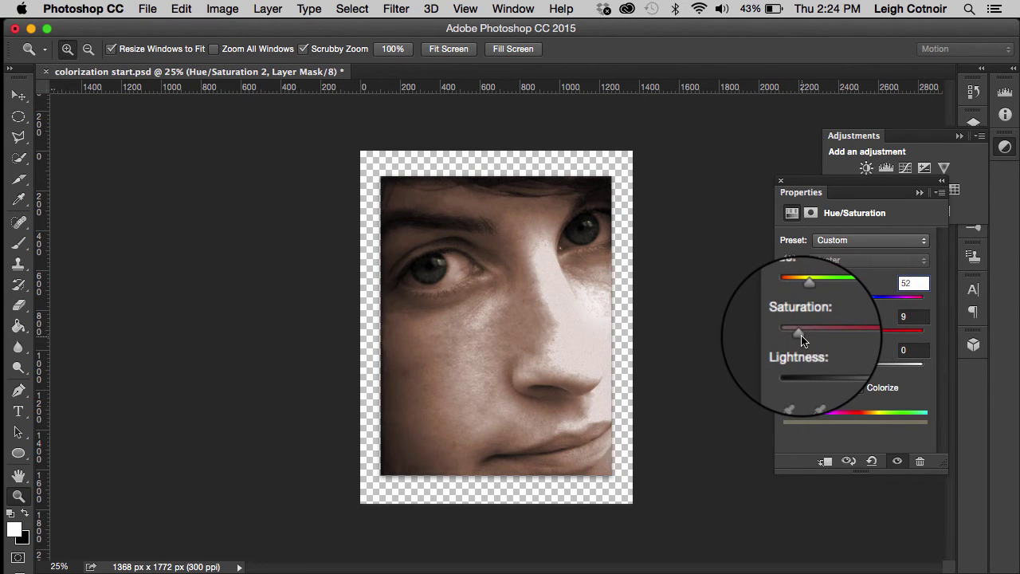
left_click_drag(801, 338, 796, 340)
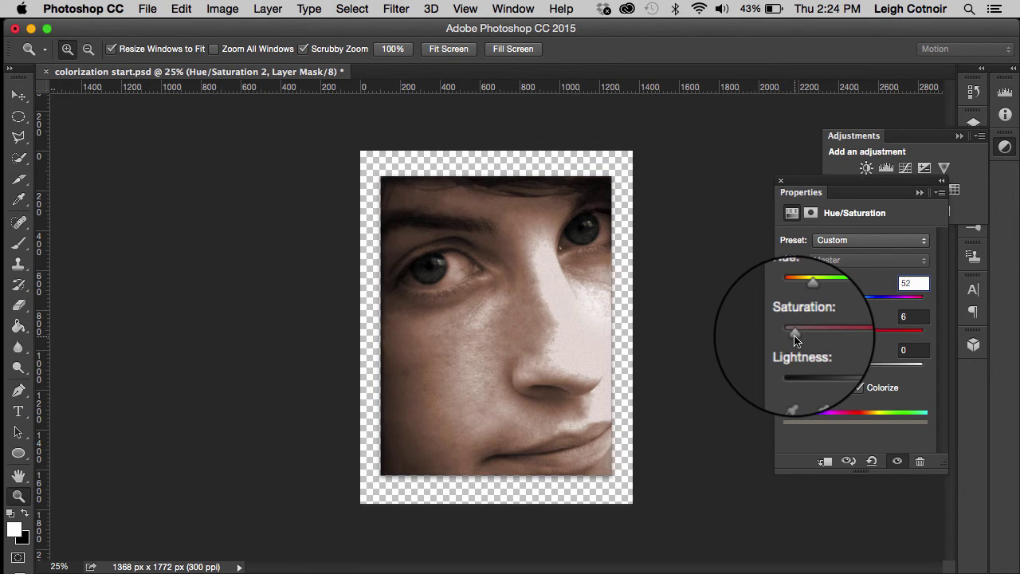
left_click_drag(795, 341, 794, 341)
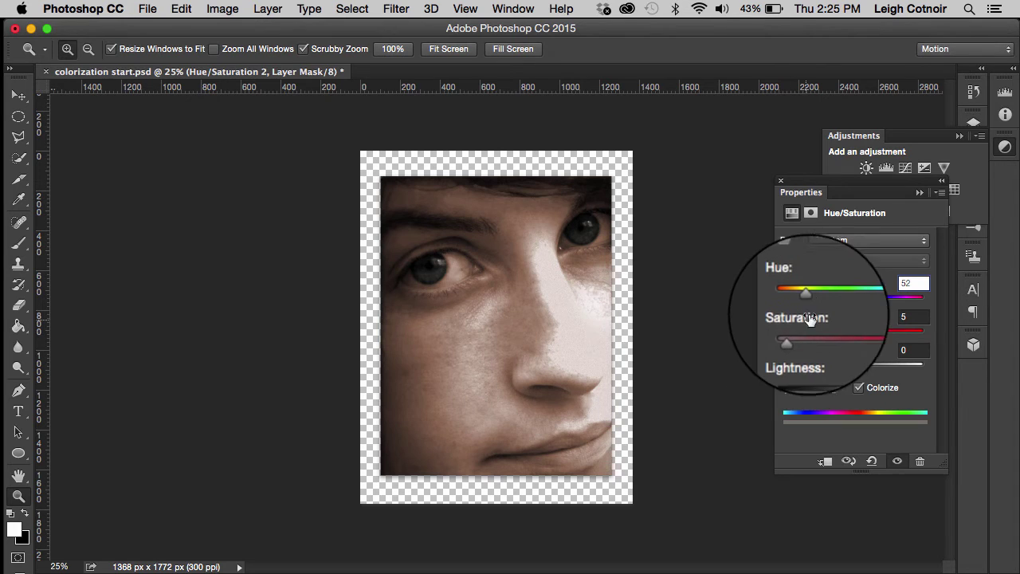
mouse_move(812, 301)
left_mouse_down()
mouse_move(870, 308)
mouse_move(814, 308)
left_mouse_up()
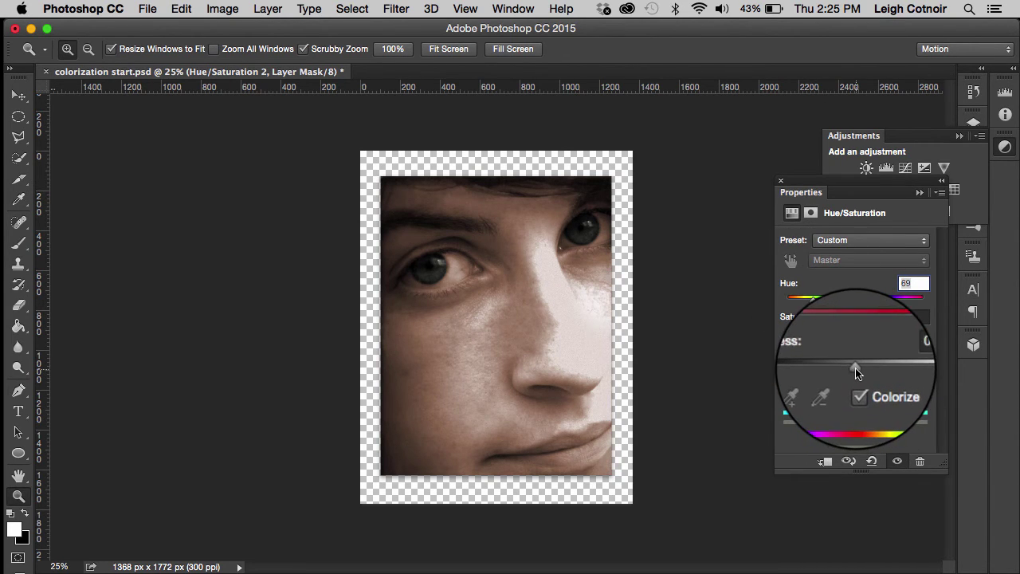
mouse_move(851, 371)
left_mouse_down()
mouse_move(869, 372)
mouse_move(856, 373)
left_mouse_up()
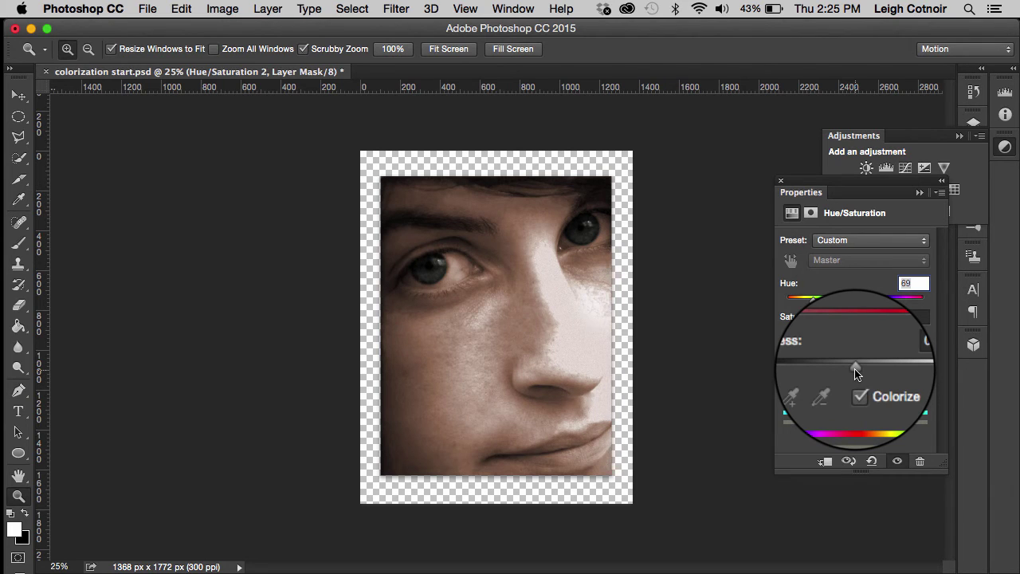
key("super+z")
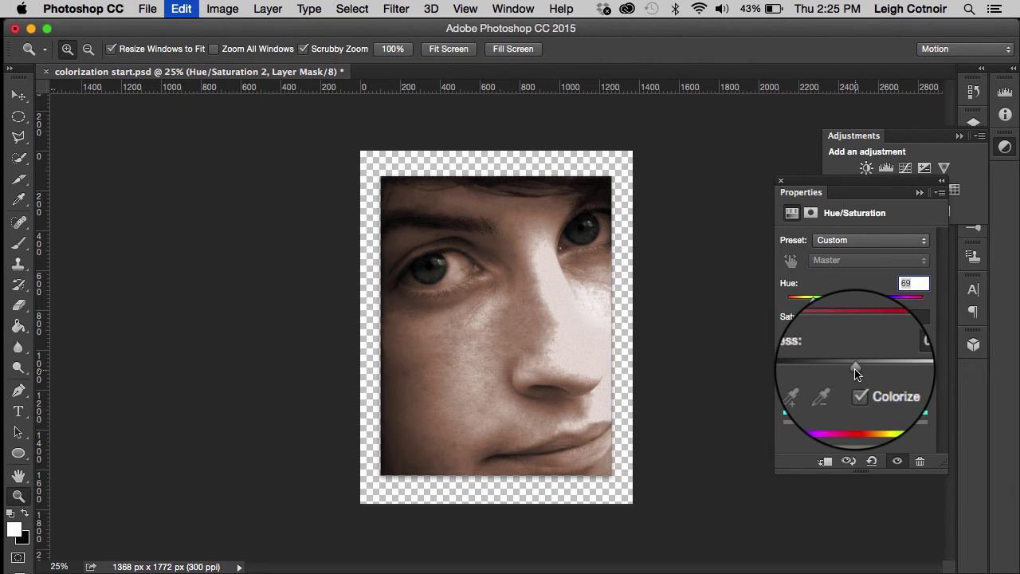
Step: Close the Hue/Saturation settings and adjustment list, and bring up the document's layer stack
left_click(780, 182)
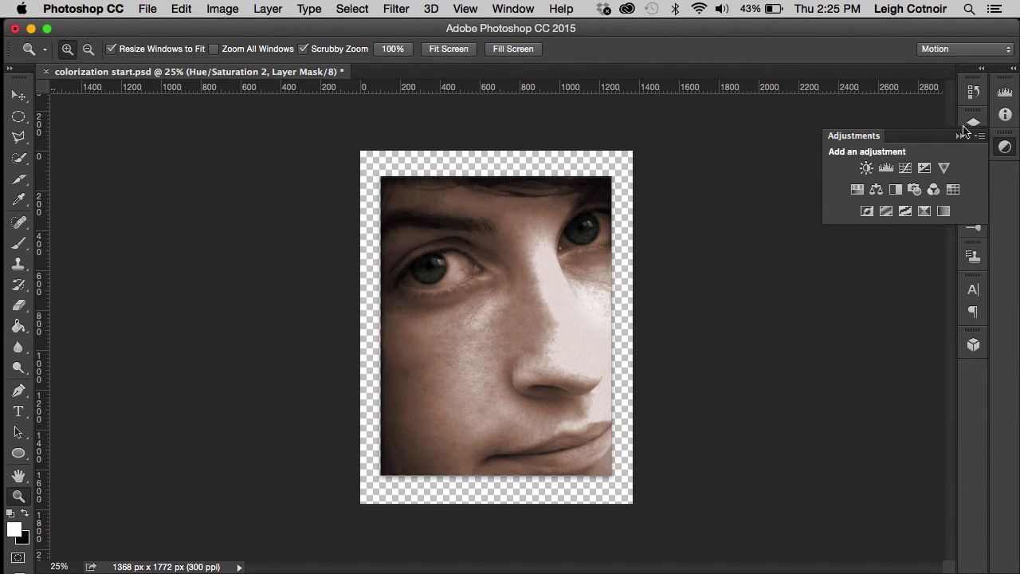
left_click(959, 138)
left_click(167, 171)
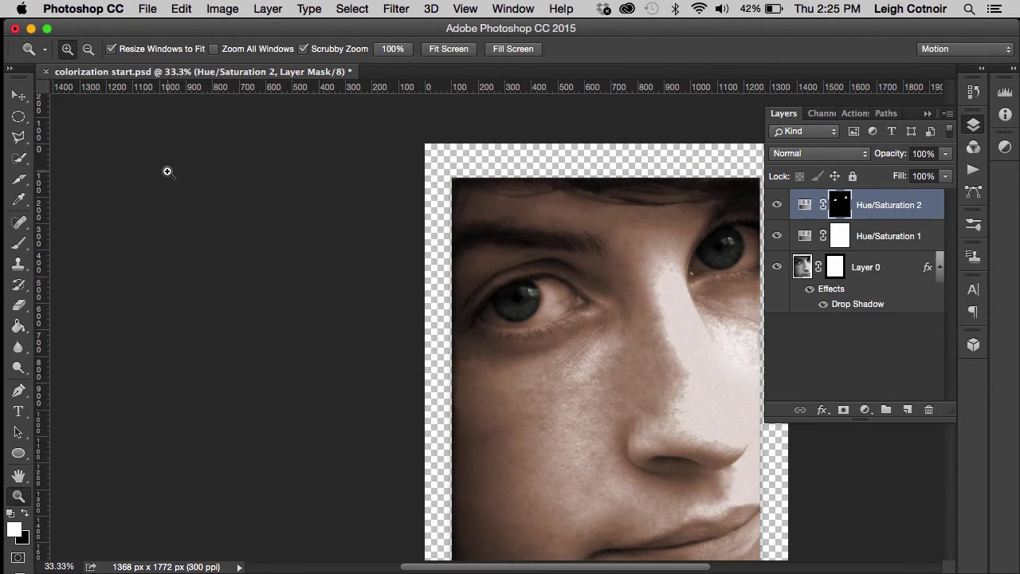
left_click(726, 397)
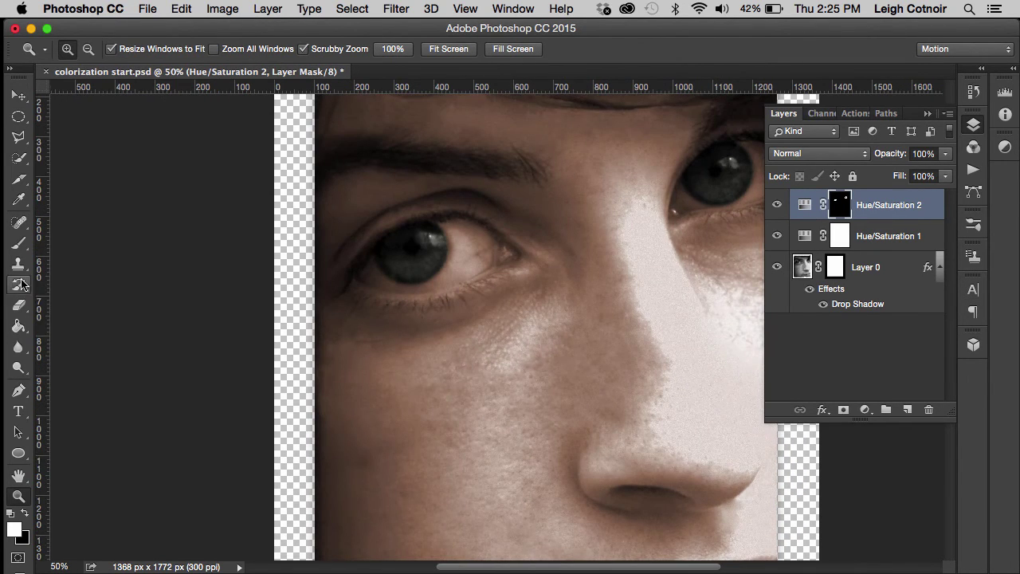
Step: Save the colorized portrait document
left_click(18, 116)
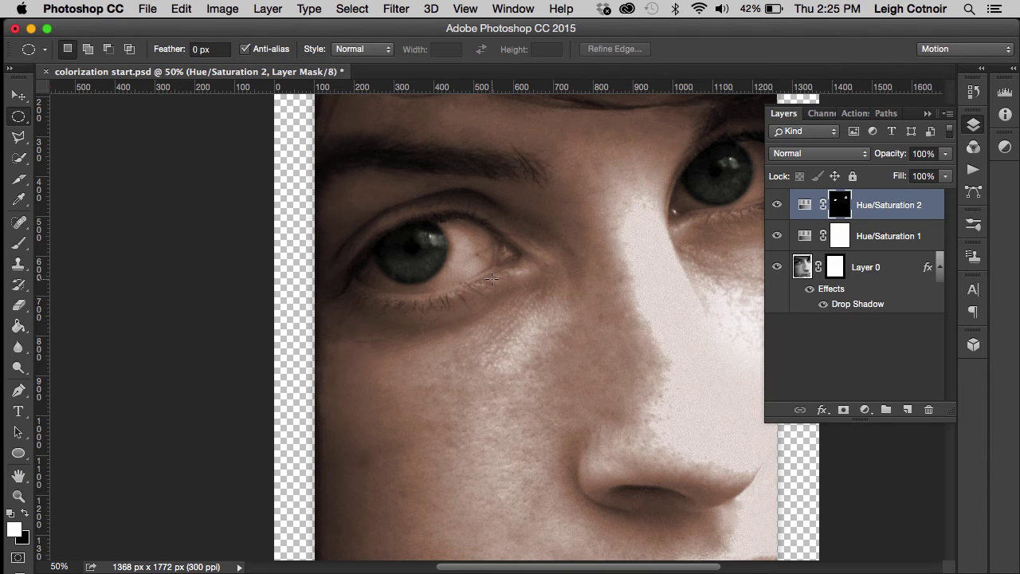
scroll(492, 278, "up", 4)
scroll(491, 278, "right", 6)
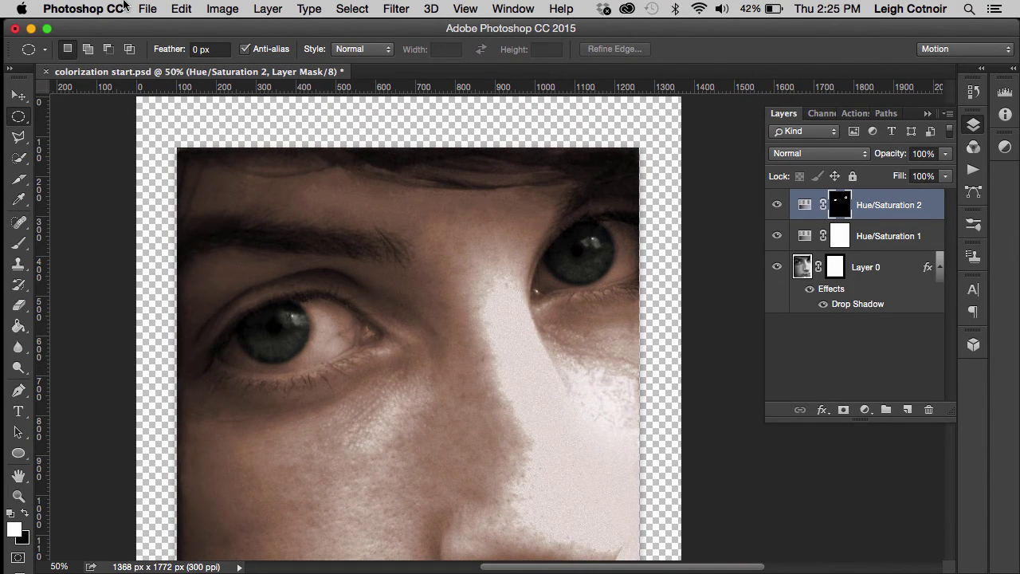
left_click(147, 9)
left_click(182, 155)
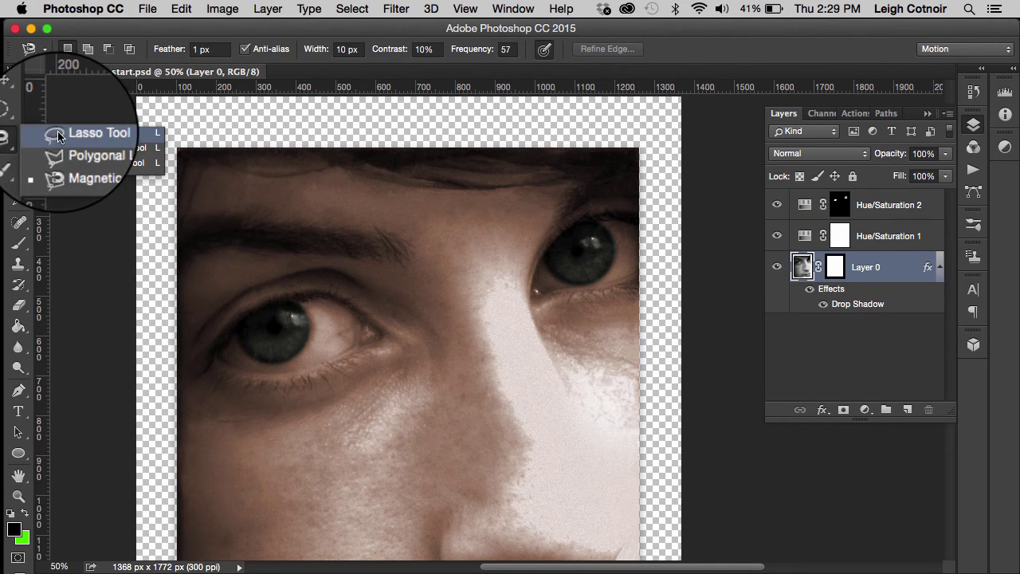
Step: Trace the white of the left eye around the iris on Layer 0 with the Magnetic Lasso and close the selection
left_click(68, 165)
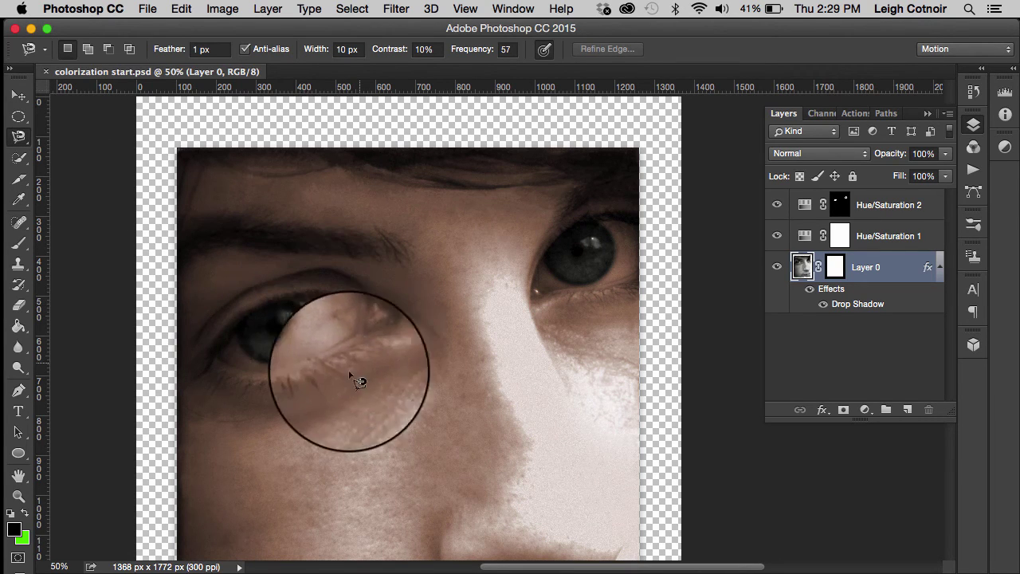
left_click(296, 306)
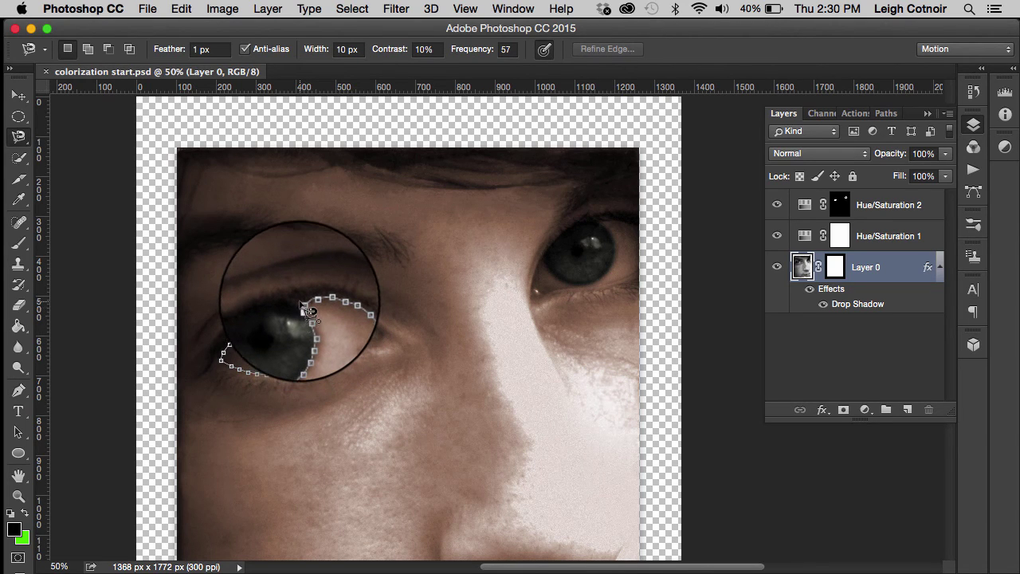
key("Return")
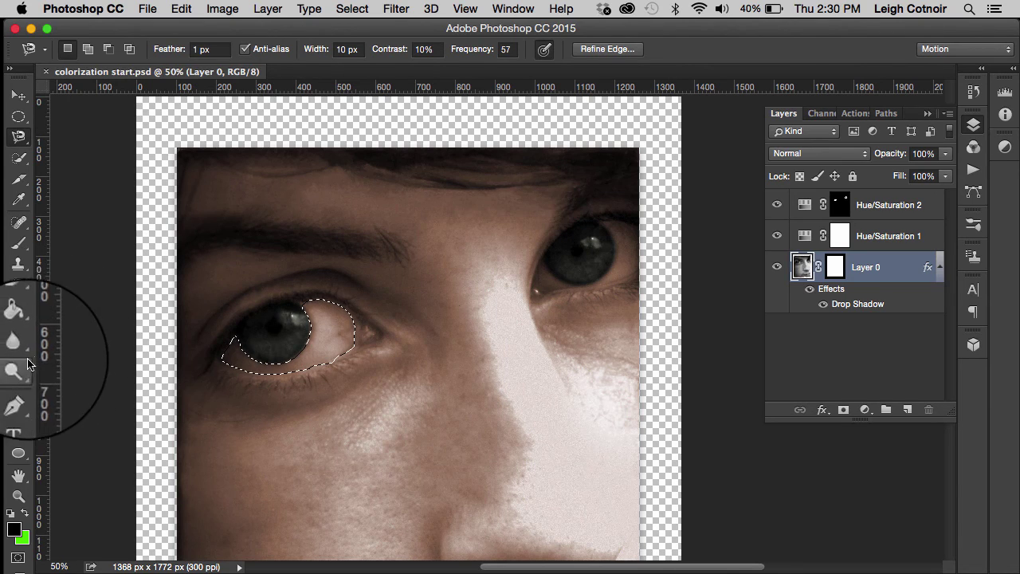
Step: Smooth the uneven lower edge of the eye-white selection along the lower lid with the Polygonal Lasso at 200% zoom
left_click(19, 496)
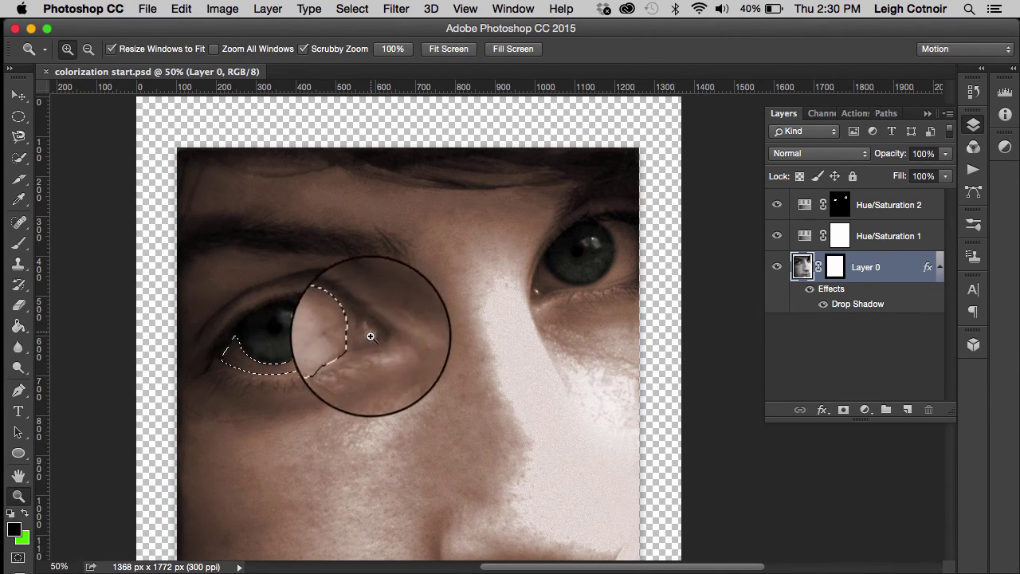
left_click(342, 362)
left_click(341, 362)
left_click(341, 362)
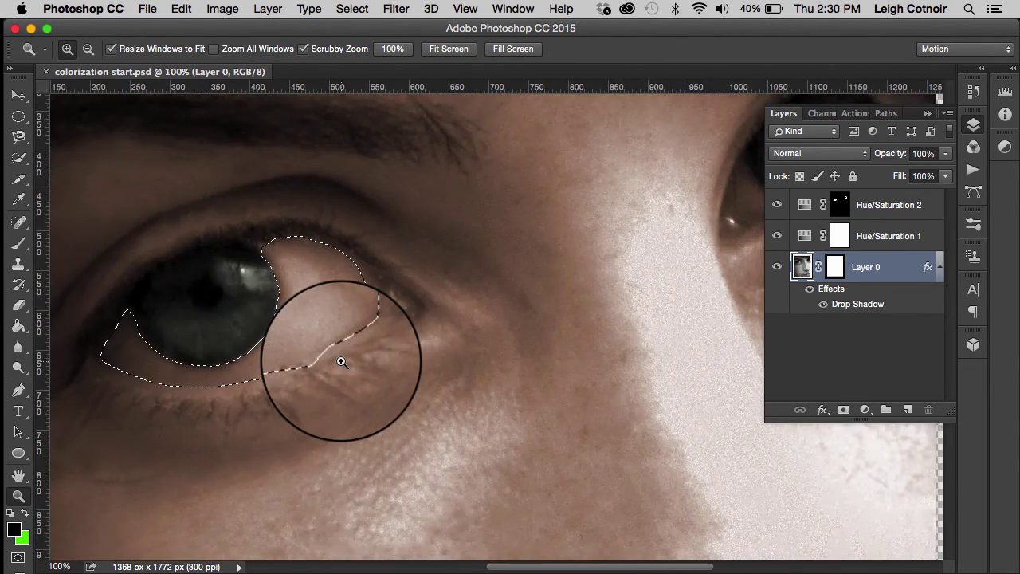
left_click(341, 362)
scroll(341, 362, "left", 3)
scroll(342, 361, "down", 2)
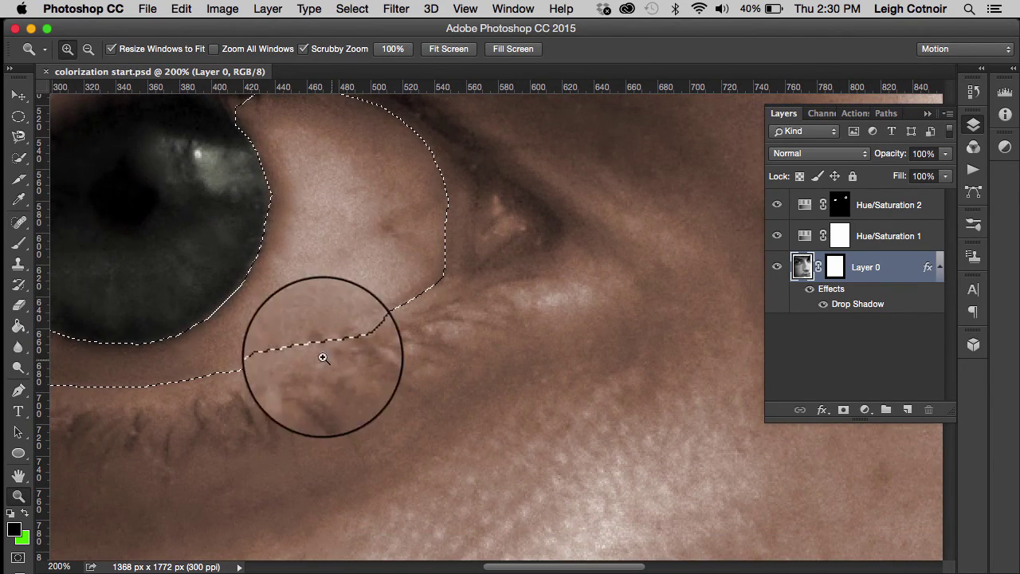
left_click_drag(20, 139, 53, 144)
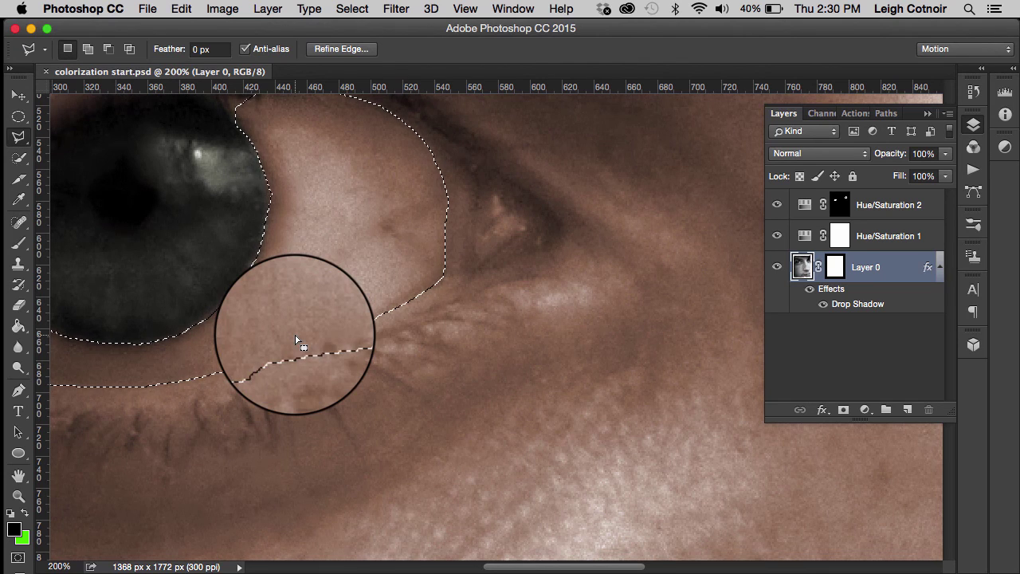
mouse_move(298, 338)
left_mouse_down()
mouse_move(370, 365)
mouse_move(368, 399)
mouse_move(380, 315)
mouse_move(303, 357)
mouse_move(379, 364)
mouse_move(379, 316)
mouse_move(353, 341)
mouse_move(270, 370)
mouse_move(261, 365)
mouse_move(314, 347)
mouse_move(299, 333)
mouse_move(248, 359)
mouse_move(266, 364)
mouse_move(330, 316)
left_mouse_up()
key("alt")
Step: Clean up the selection along the iris edge and extend it outward in a smooth curve beside the inner eye corner
scroll(326, 315, "left", 3)
scroll(326, 315, "up", 2)
scroll(324, 313, "left", 2)
scroll(324, 312, "up", 2)
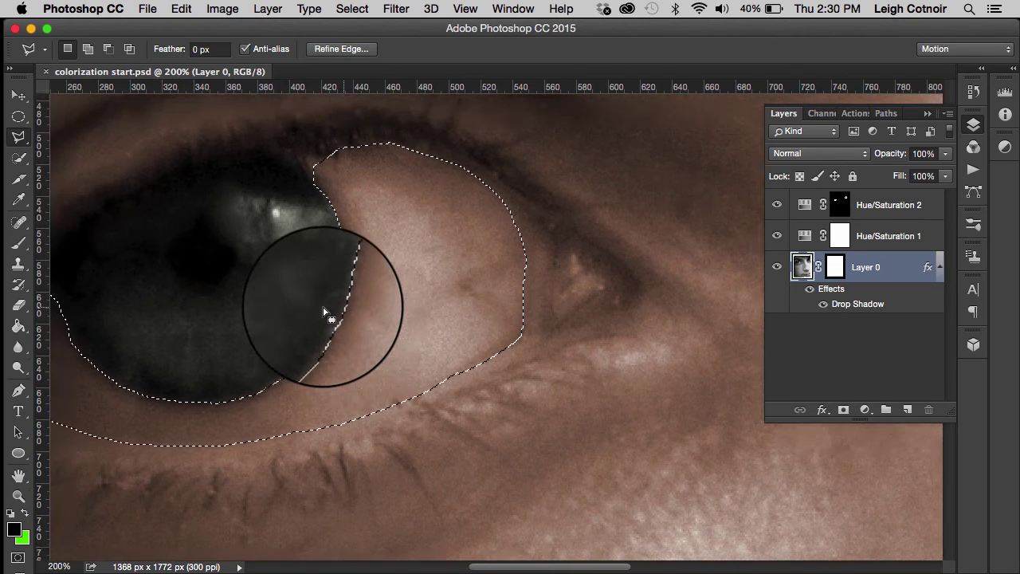
double_click(331, 315)
key("shift")
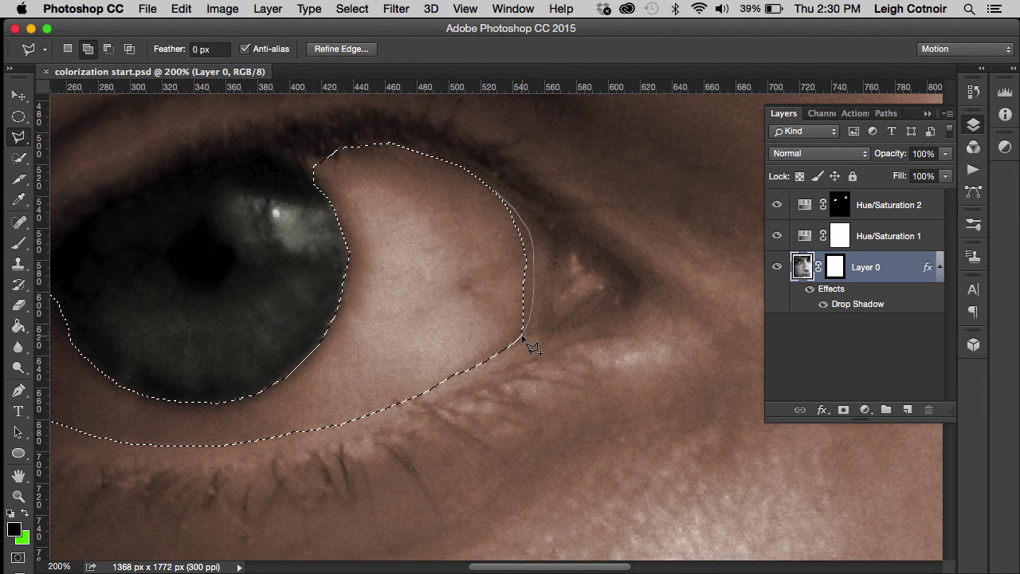
left_click(499, 196)
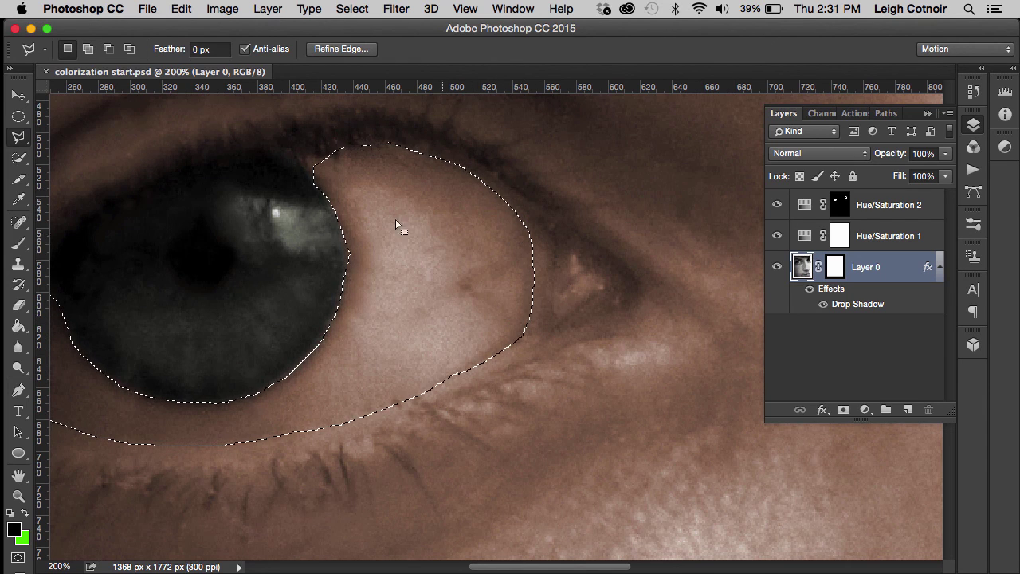
Step: Add the small missing area at the selection's upper tip, where the iris meets the upper lid
key("shift")
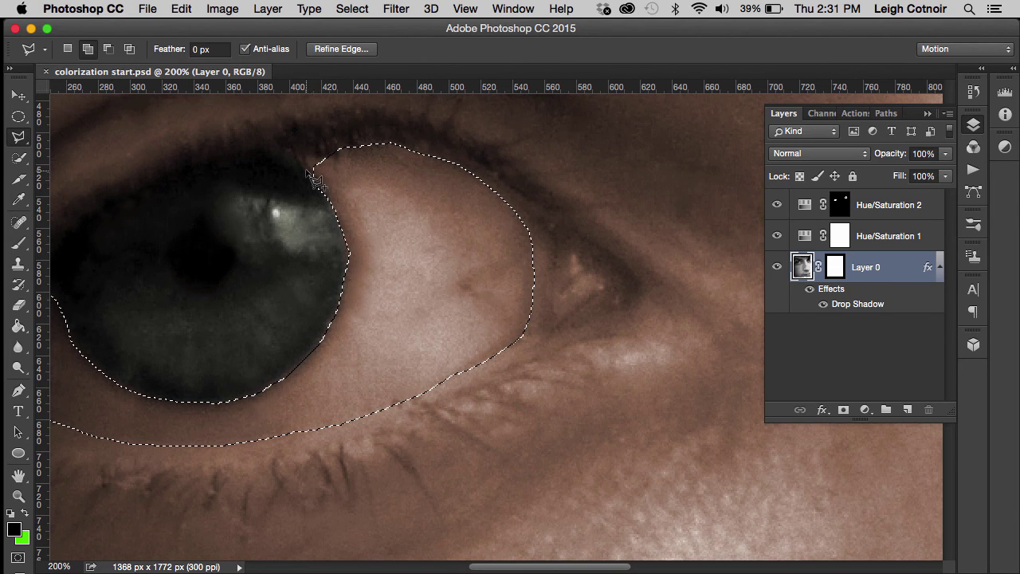
left_click(309, 158)
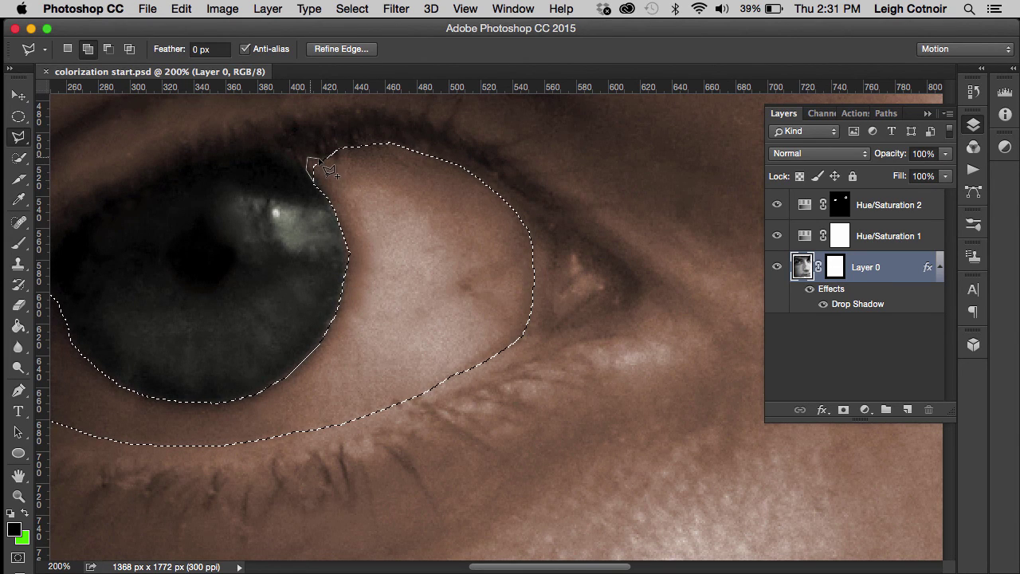
left_click(328, 158)
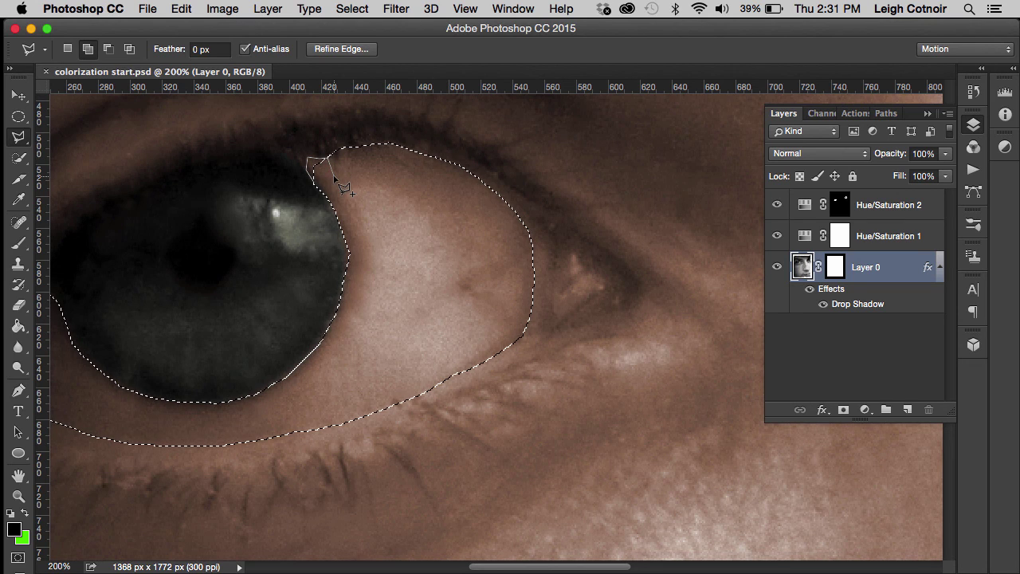
double_click(325, 196)
Step: Feather the edges of the left eye-white selection
scroll(323, 192, "left", 9)
scroll(323, 191, "down", 2)
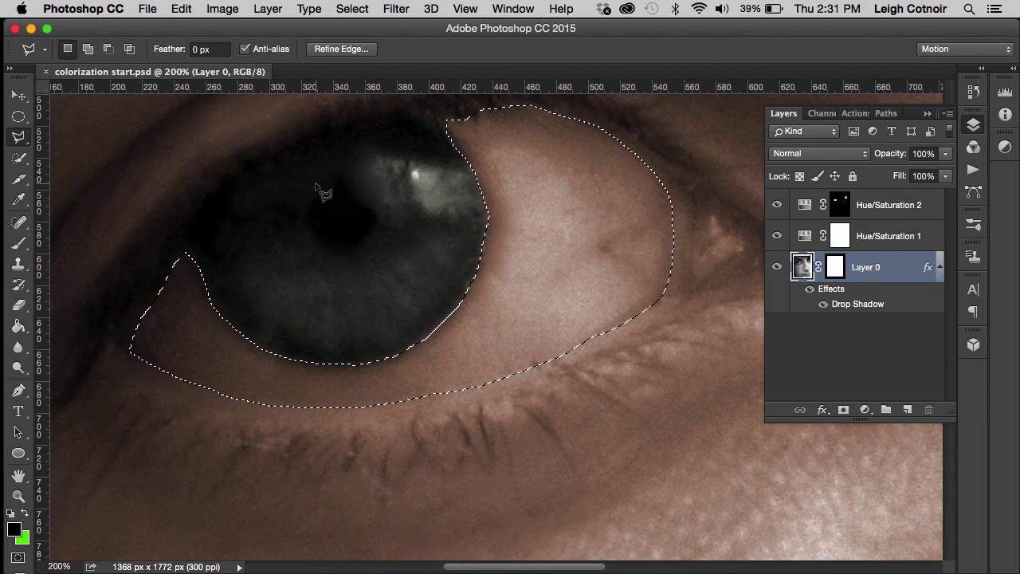
left_click(231, 8)
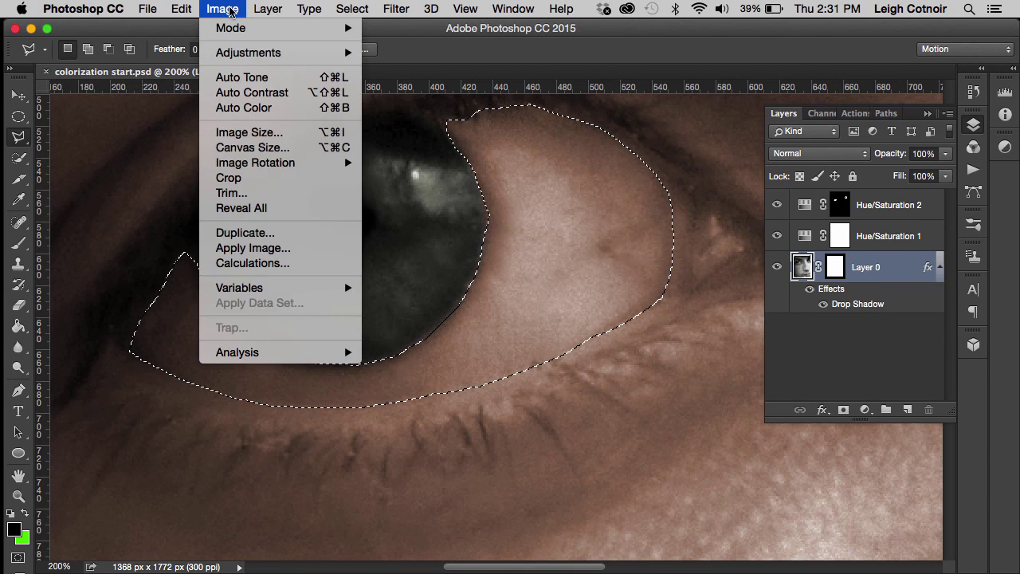
left_click(231, 8)
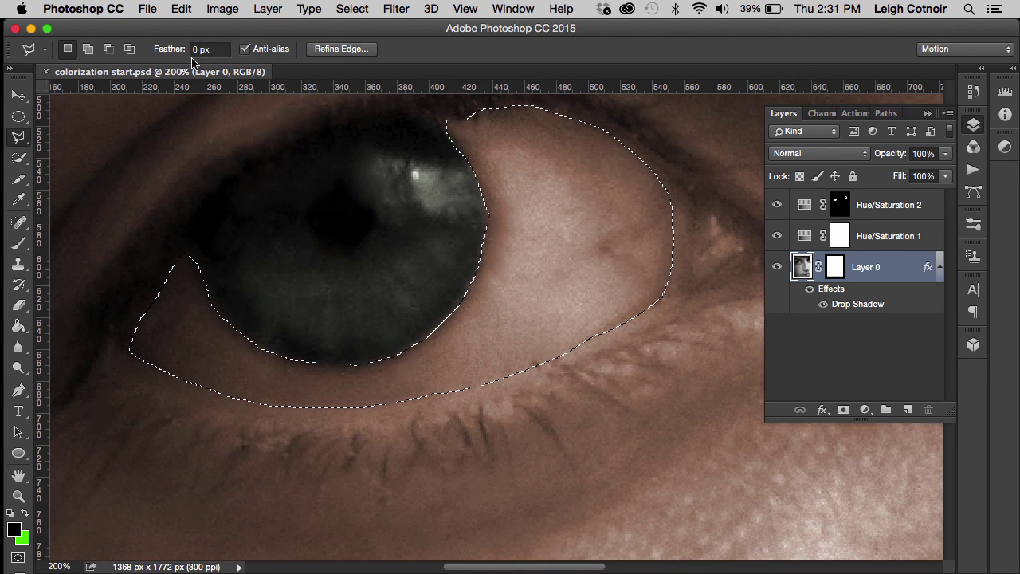
left_click(220, 9)
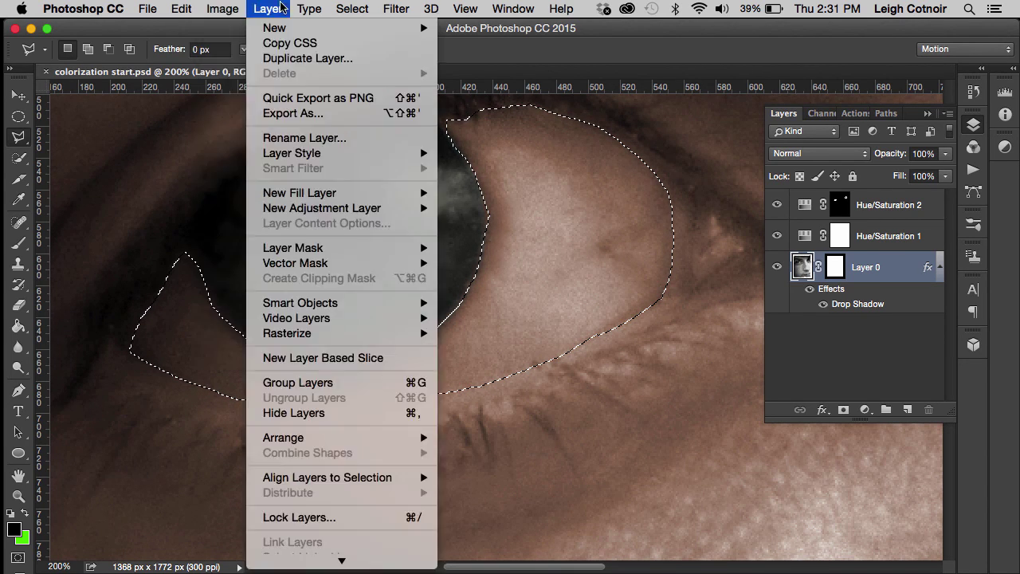
mouse_move(339, 6)
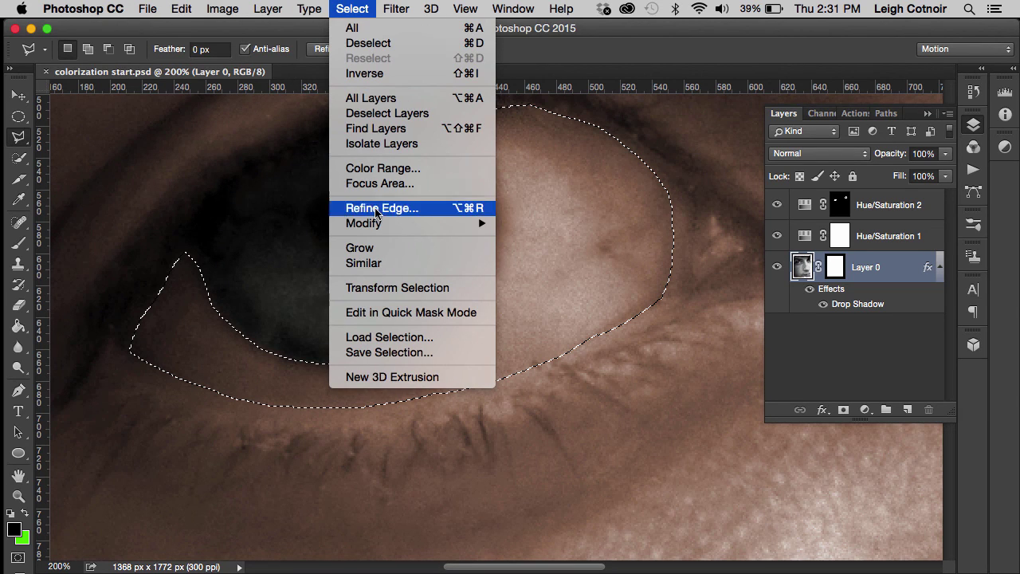
mouse_move(383, 228)
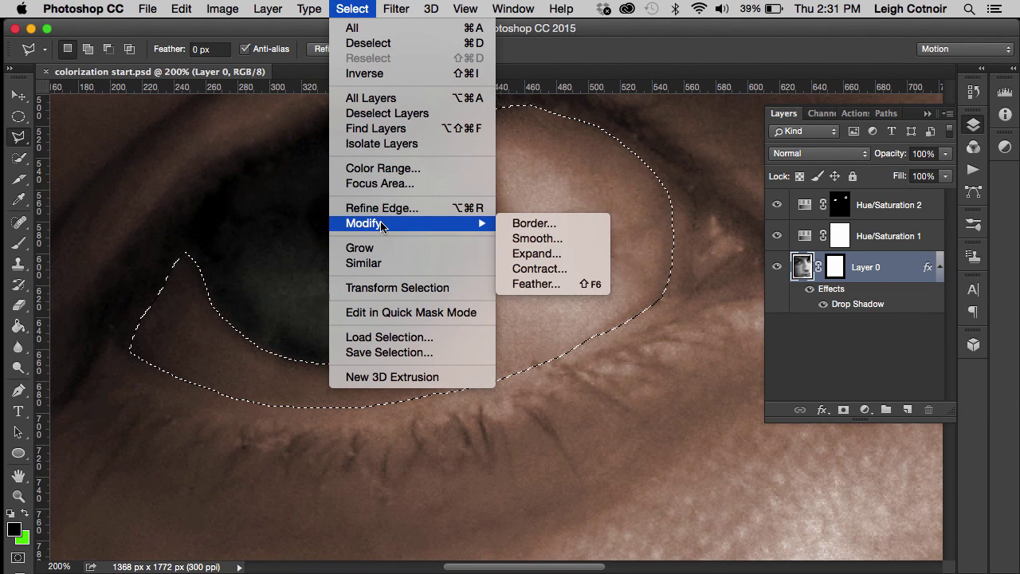
left_click(548, 293)
left_click(886, 291)
Step: Save the selection as a new channel named "left eye white" in colorization start.psd
left_click(352, 7)
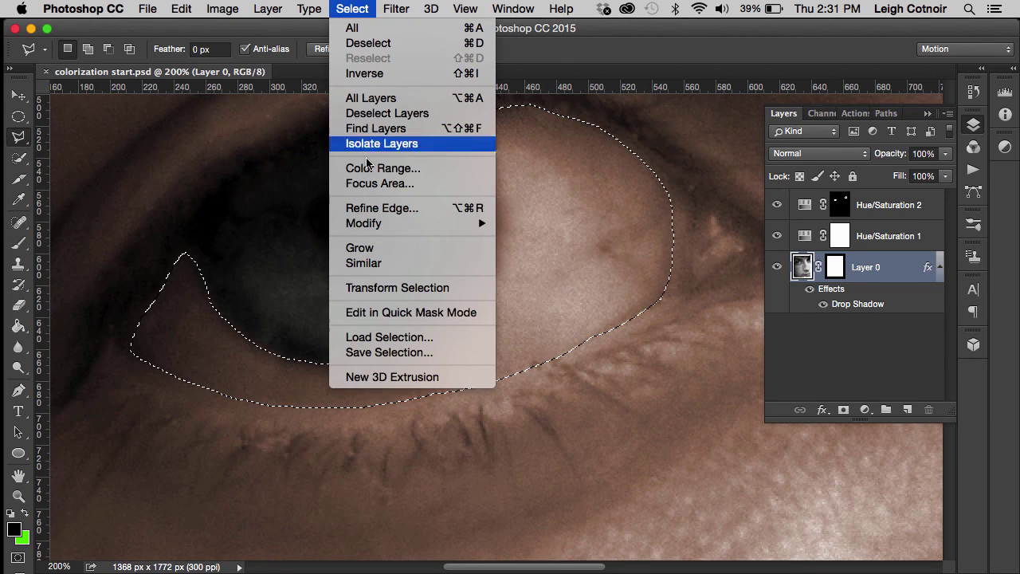
left_click(389, 352)
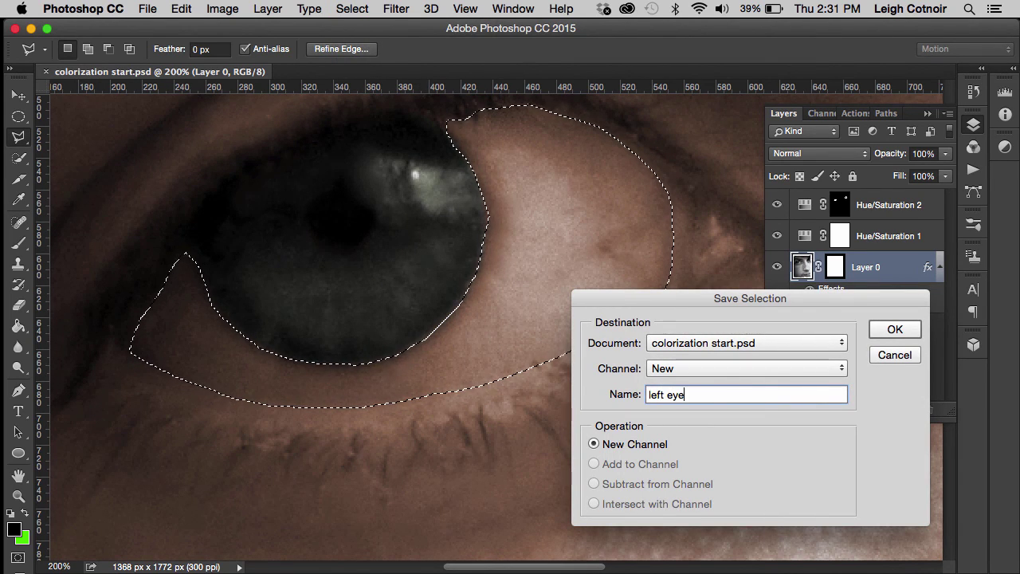
type("left eye white")
key("Return")
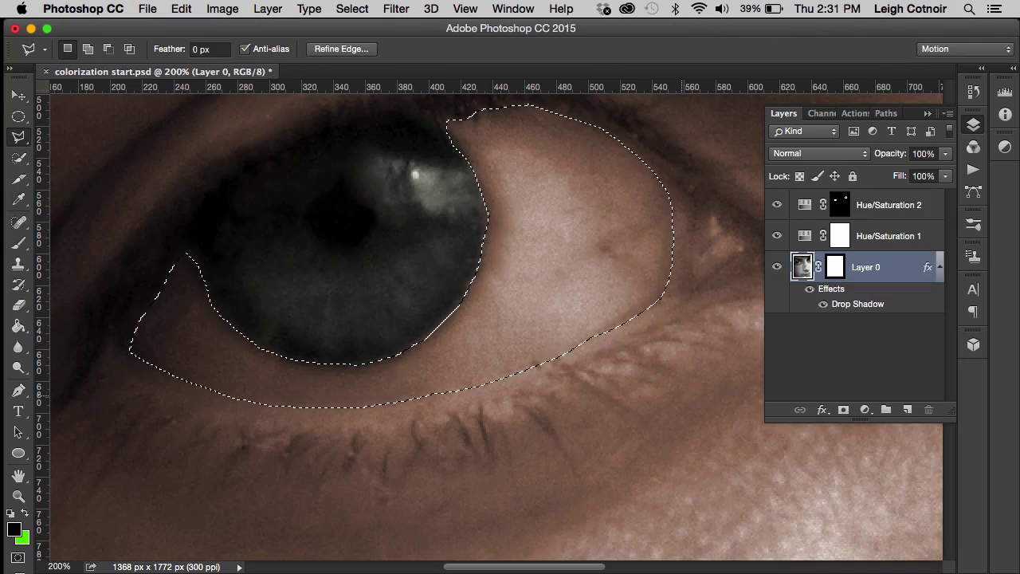